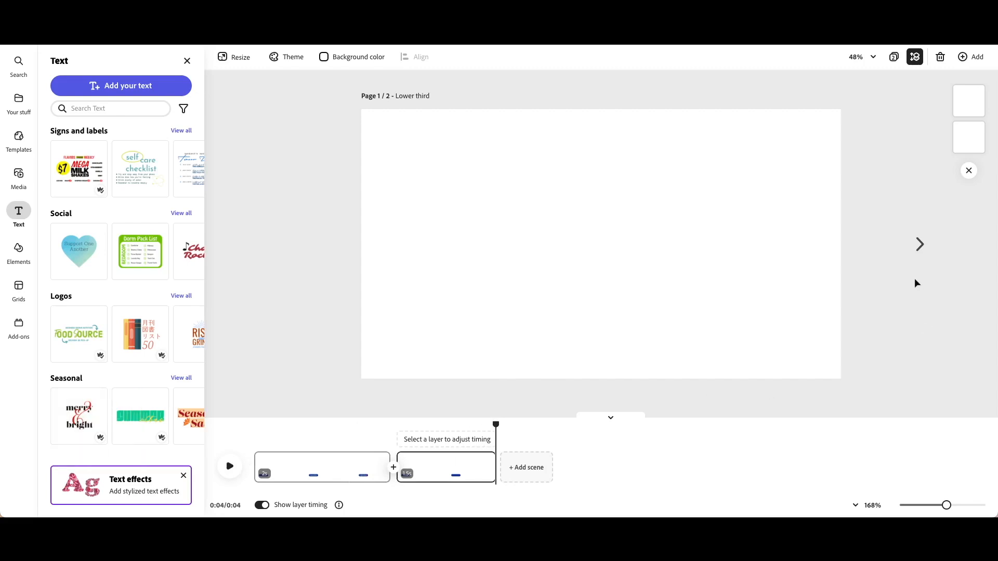
Go to the Subscribe page and play its animation as a preview.
click(919, 251)
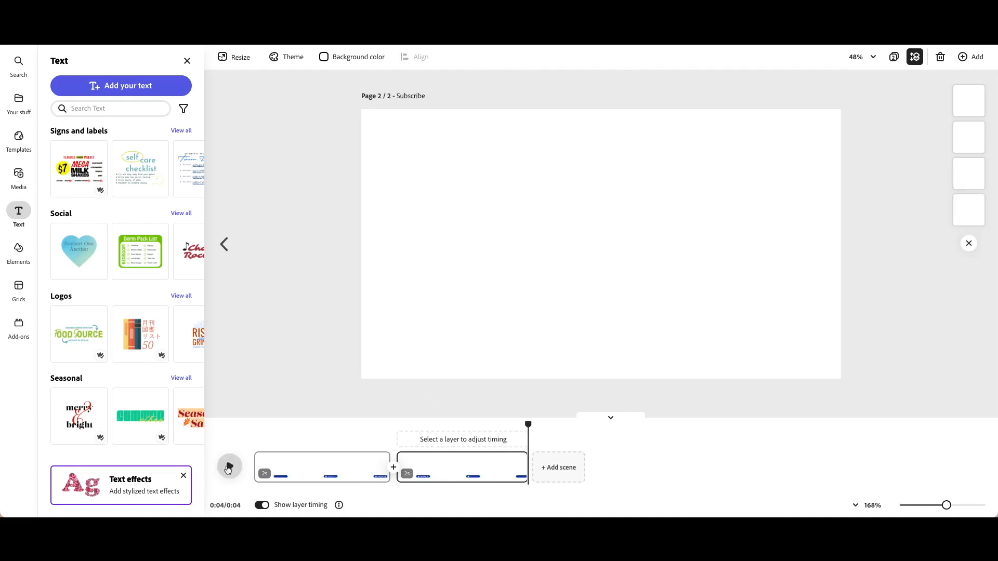
click(228, 467)
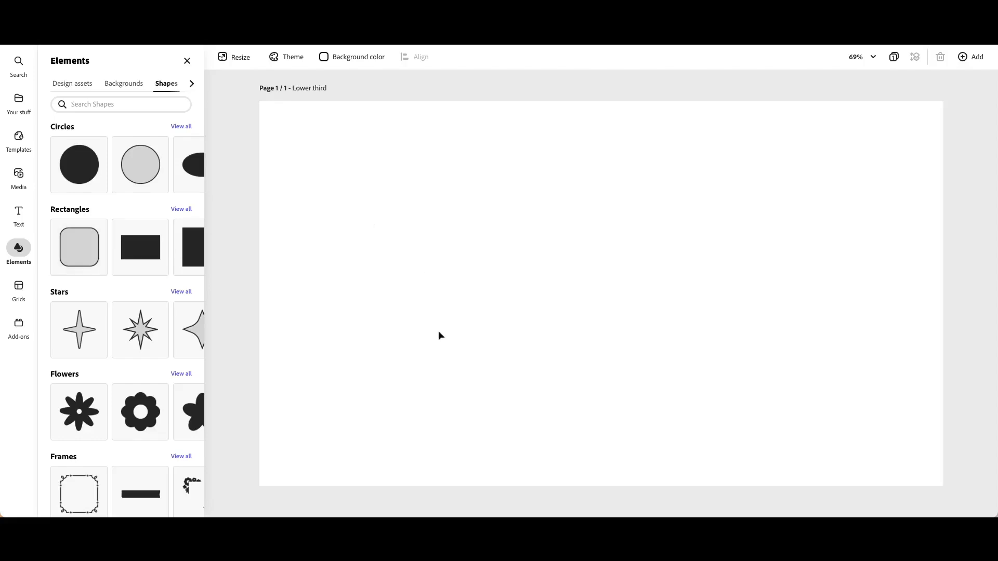
Add a blue rounded rectangle near the lower-left corner of the blank Lower third page and remove its border.
click(581, 291)
mouse_move(329, 369)
mouse_down()
mouse_move(400, 396)
mouse_move(376, 372)
mouse_move(267, 371)
mouse_move(338, 377)
mouse_up()
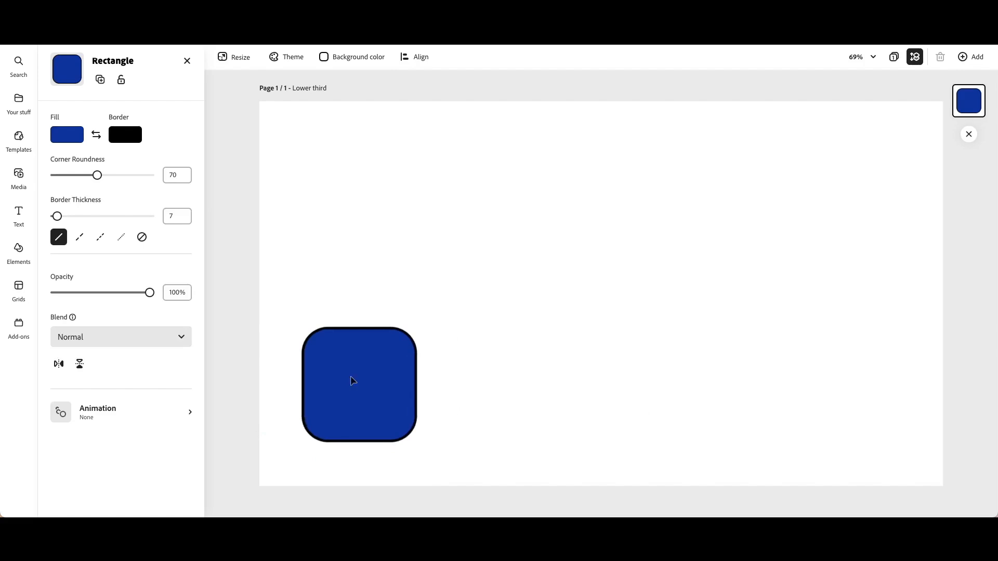
click(351, 381)
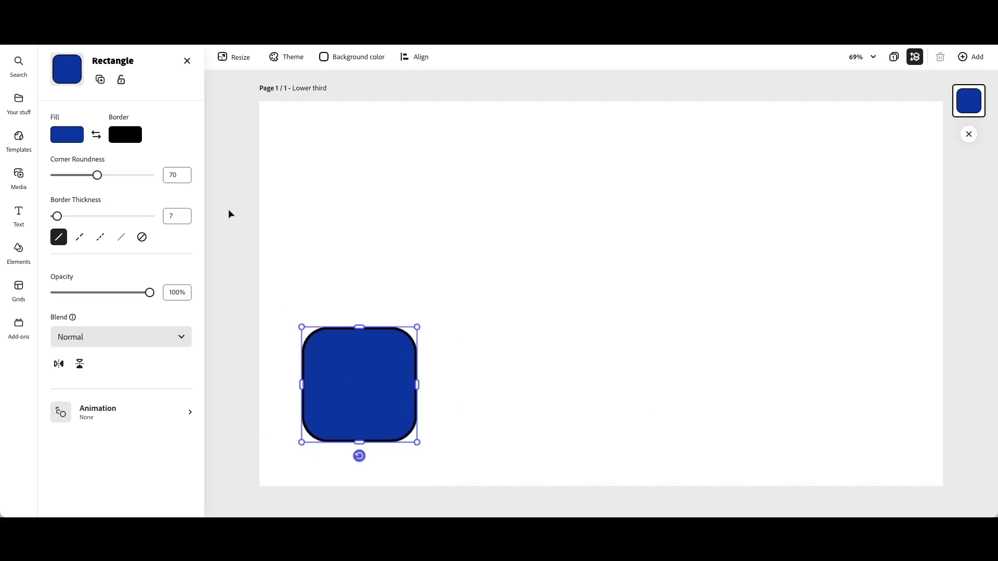
click(130, 139)
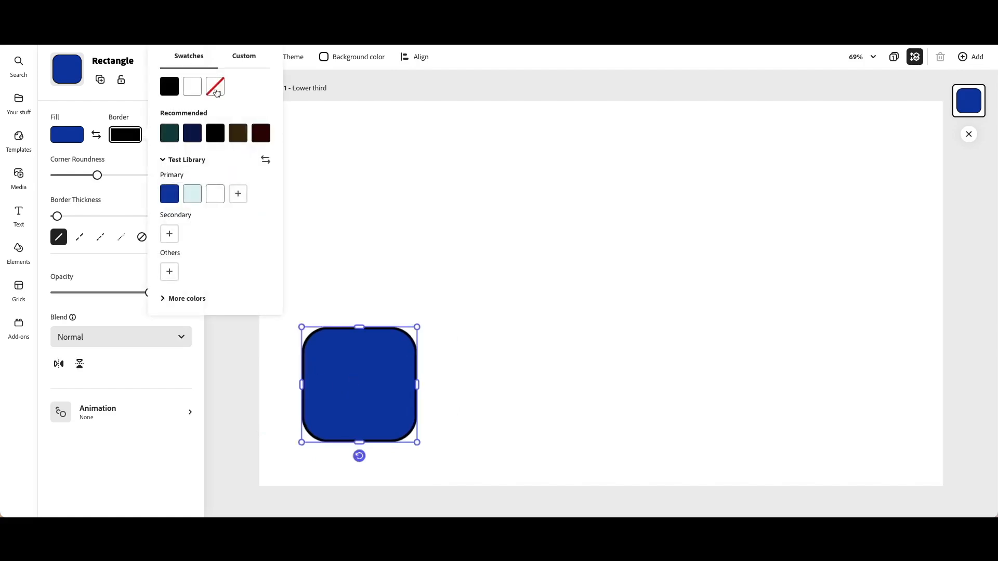
click(217, 92)
click(73, 138)
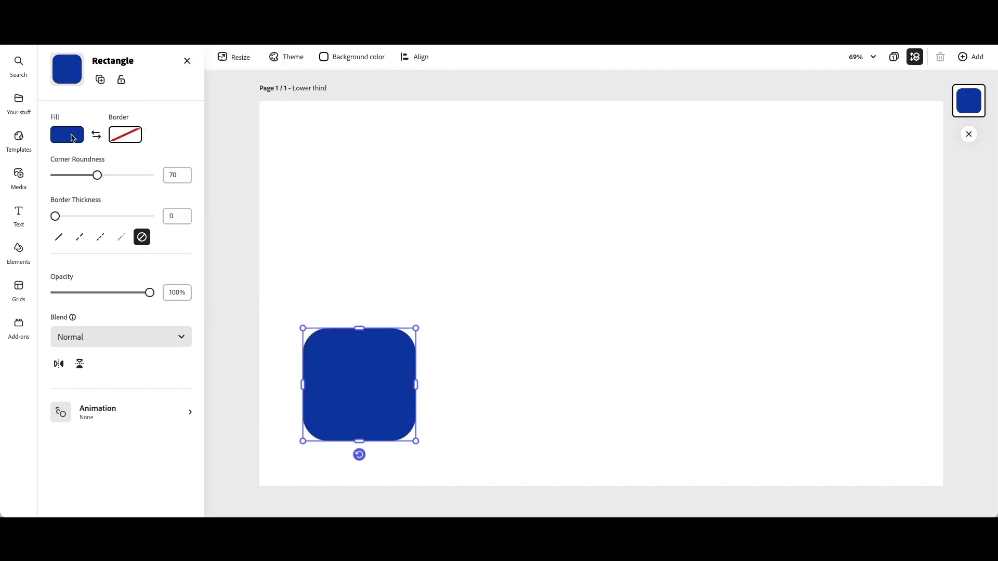
Flatten and widen the blue rectangle into a long pill with a corner roundness of 54.
drag(363, 331, 361, 426)
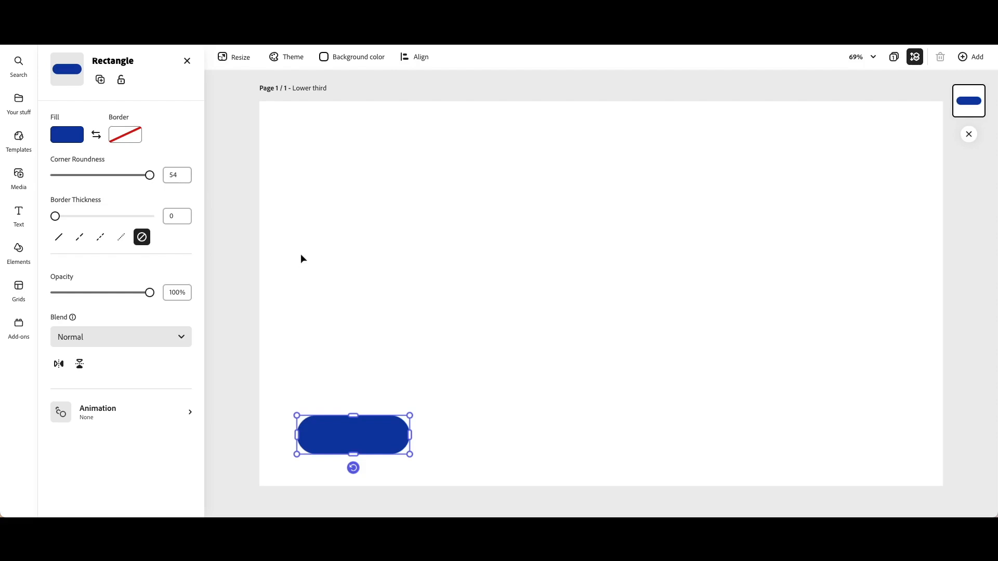
drag(410, 436, 469, 438)
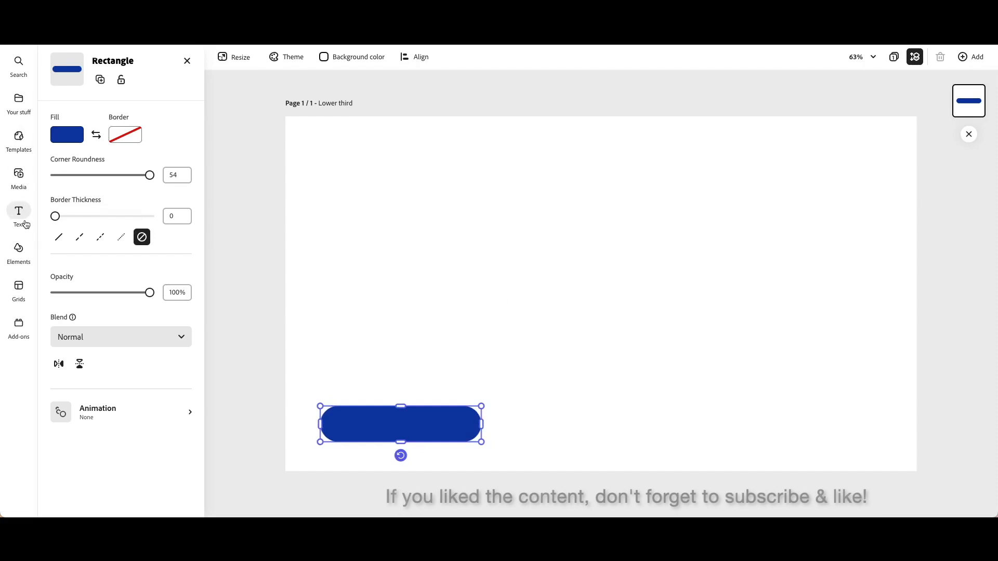
Add the text "Channel Name" in RuckSack Bold on the pill and fill it with the library's light teal color.
click(25, 222)
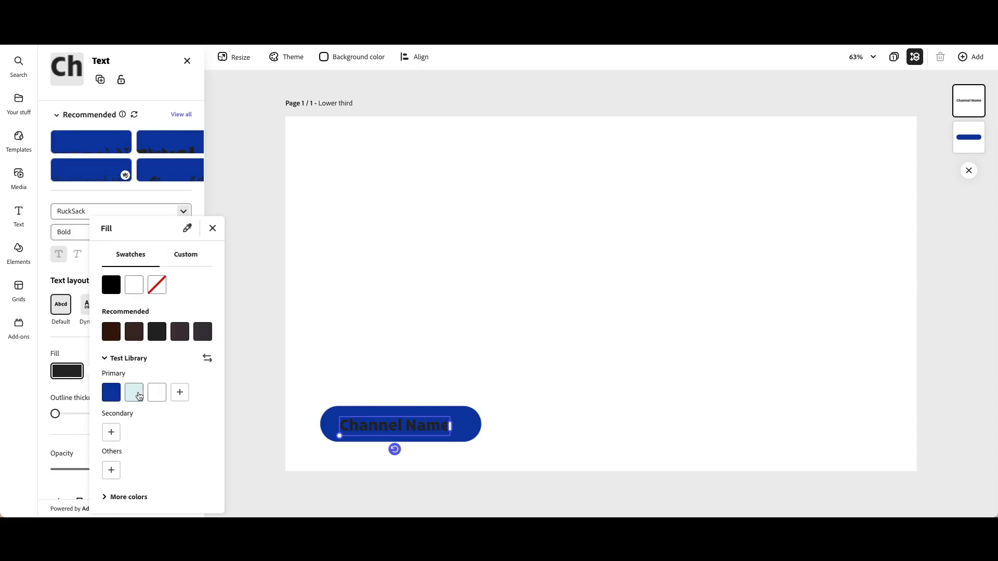
click(139, 396)
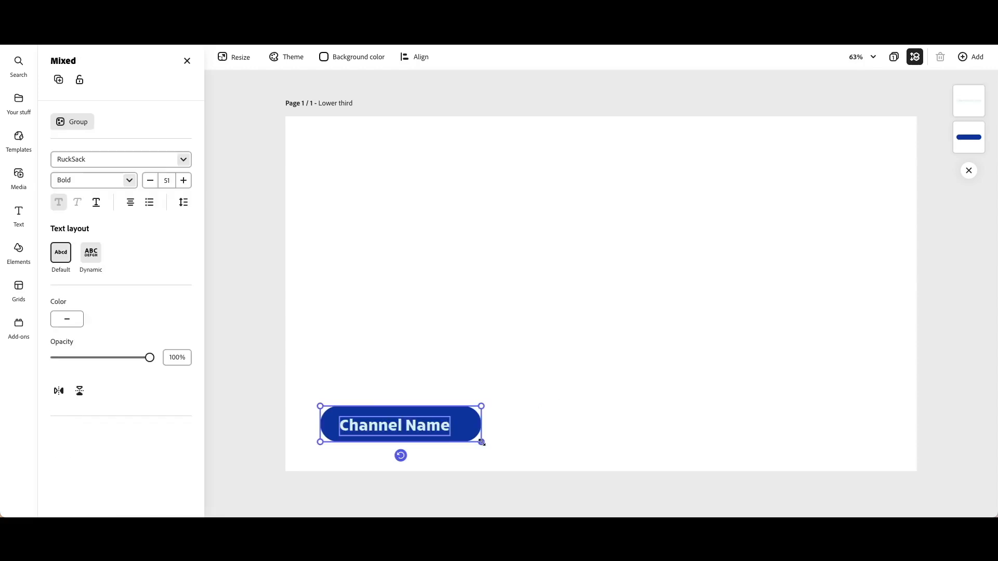
Scale the pill and its text down together to font size 40, and align them to each other with Middle and Center.
drag(481, 442, 446, 433)
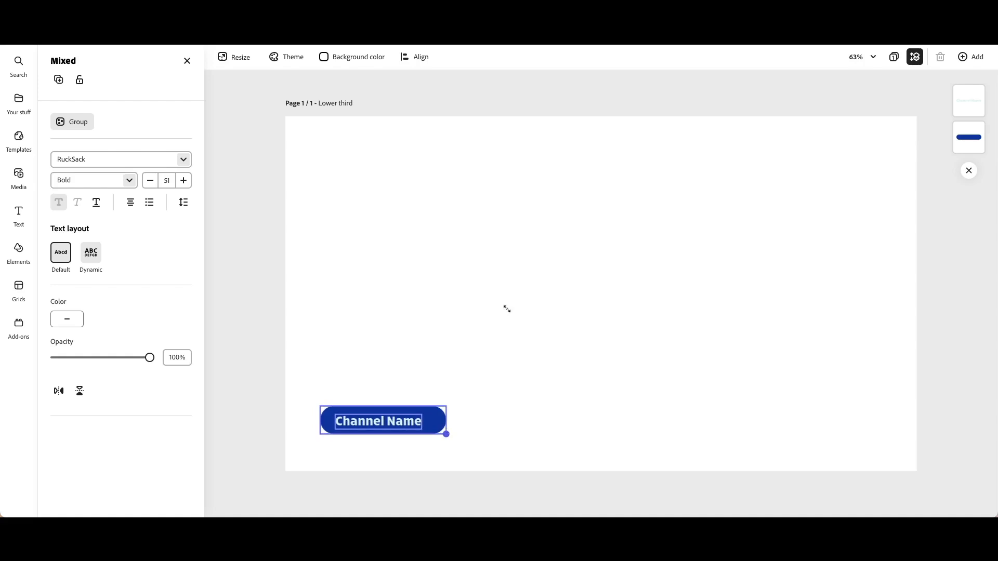
click(423, 59)
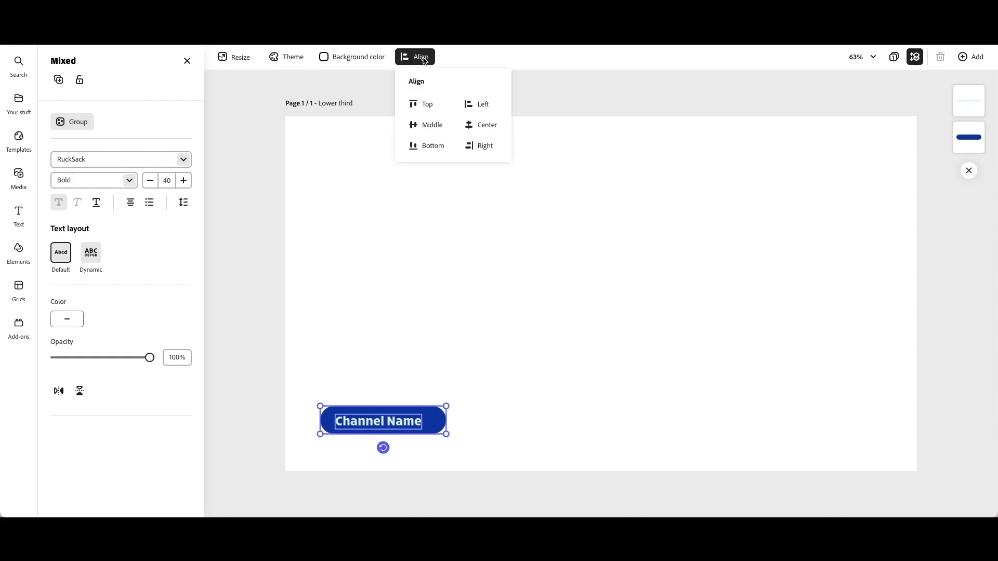
click(423, 125)
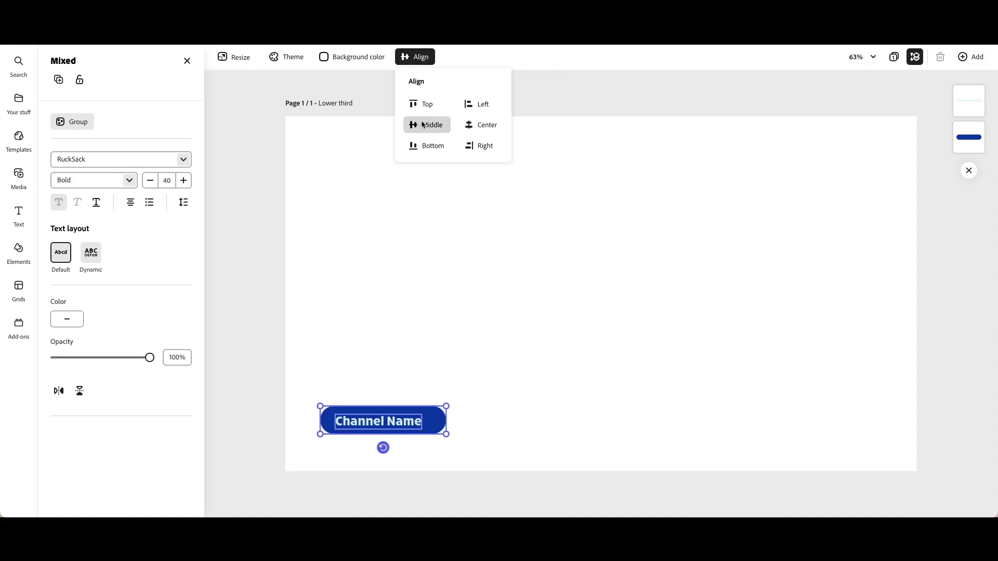
click(481, 126)
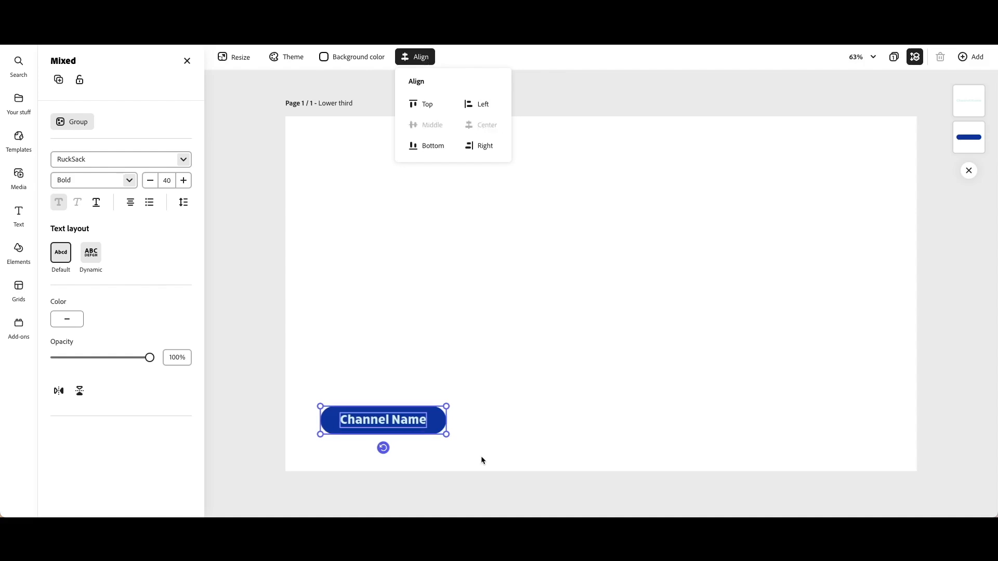
click(491, 405)
click(509, 419)
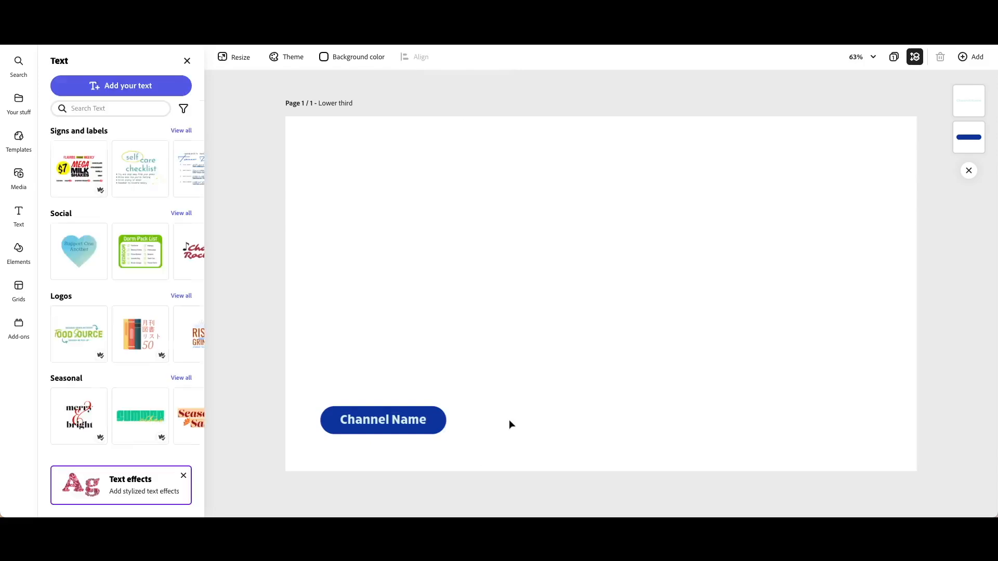
Move the pill together with its Channel Name text slightly up on the page.
click(397, 421)
drag(398, 419, 405, 397)
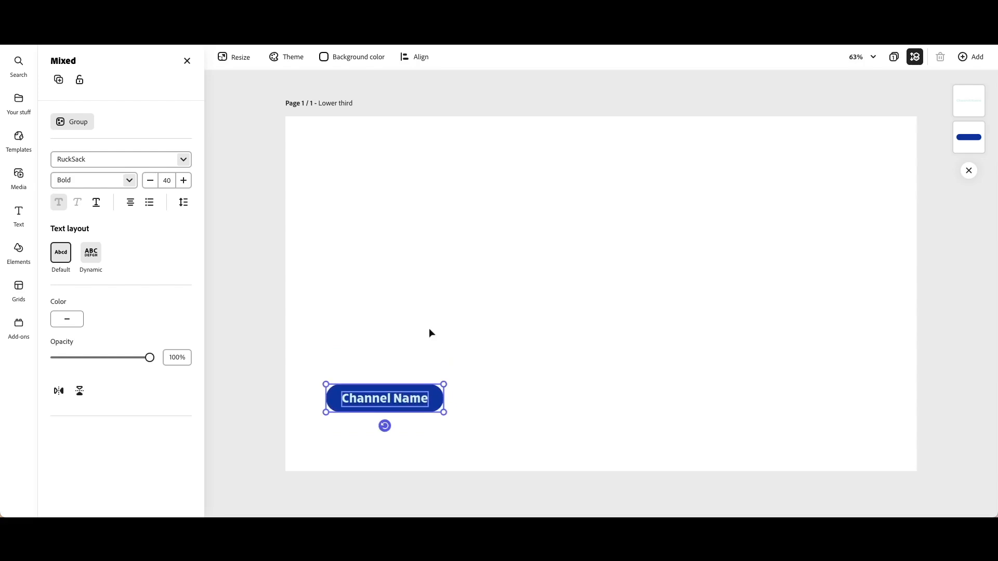
click(490, 347)
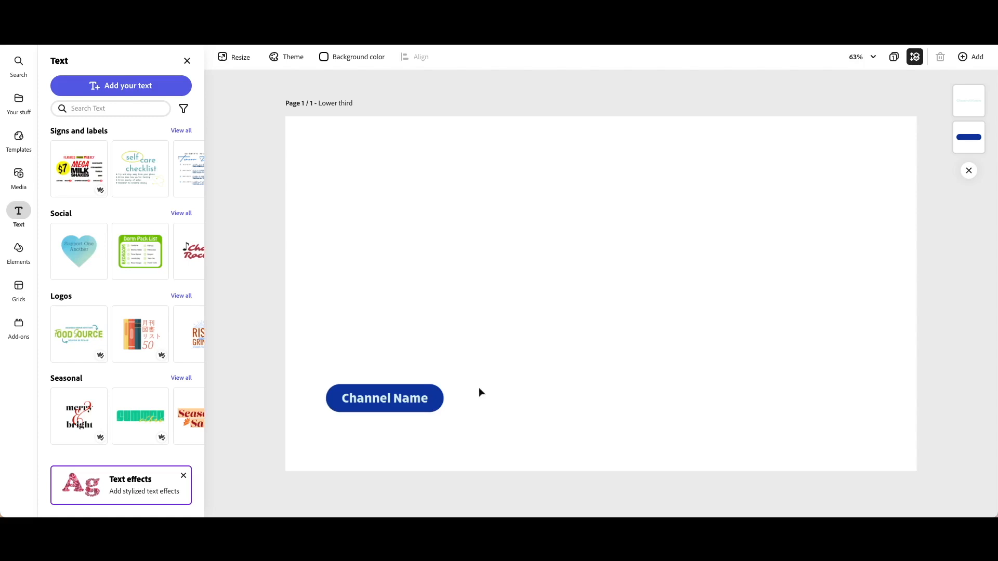
double_click(409, 405)
click(513, 337)
drag(347, 330, 448, 463)
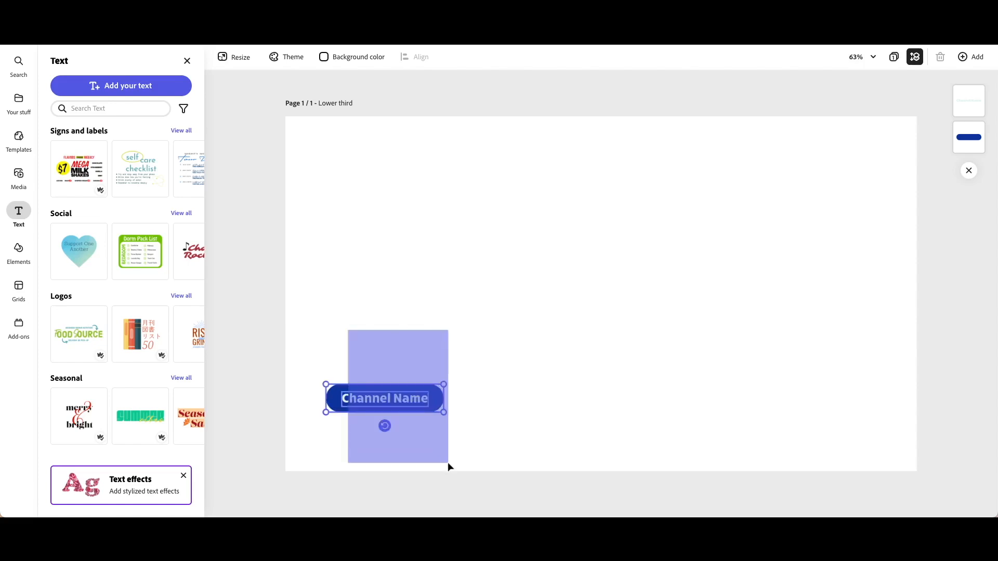
click(468, 307)
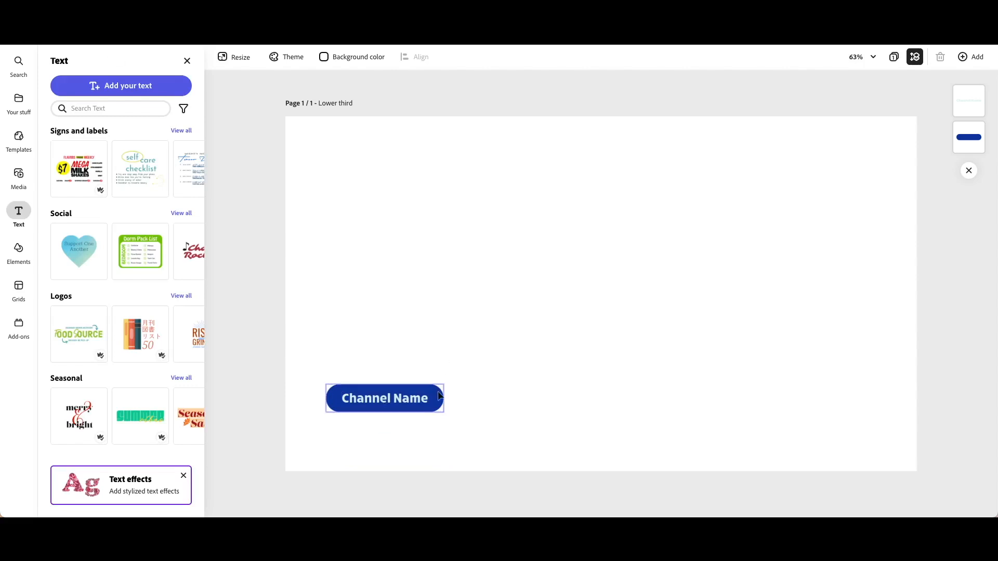
Apply the Slide in animation to the blue pill shape.
click(438, 405)
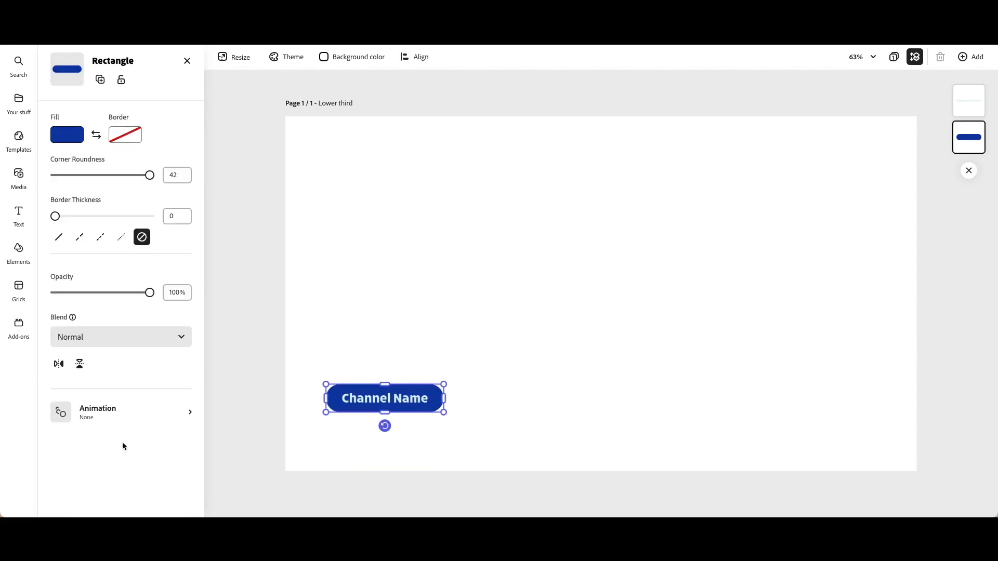
click(124, 411)
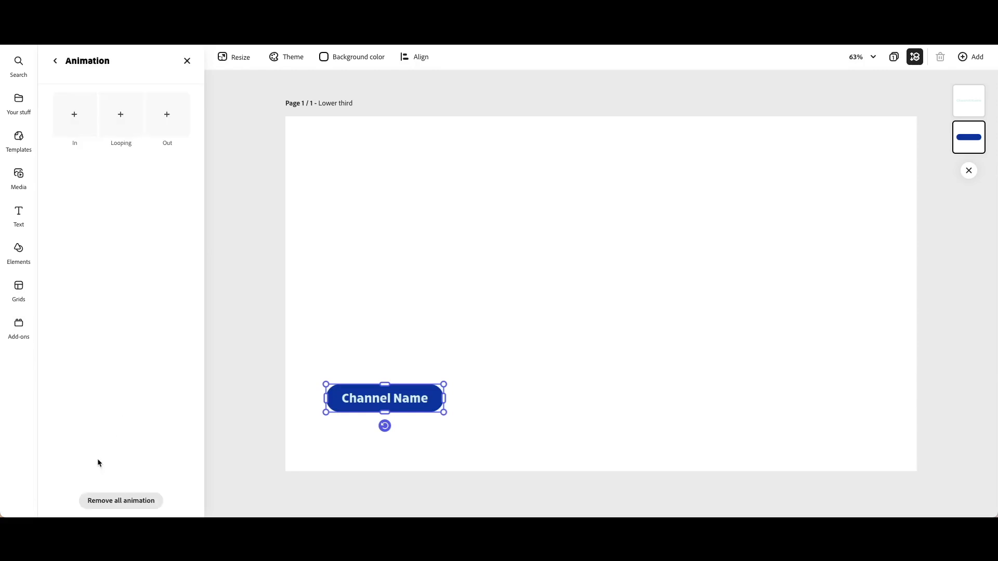
drag(443, 386, 478, 364)
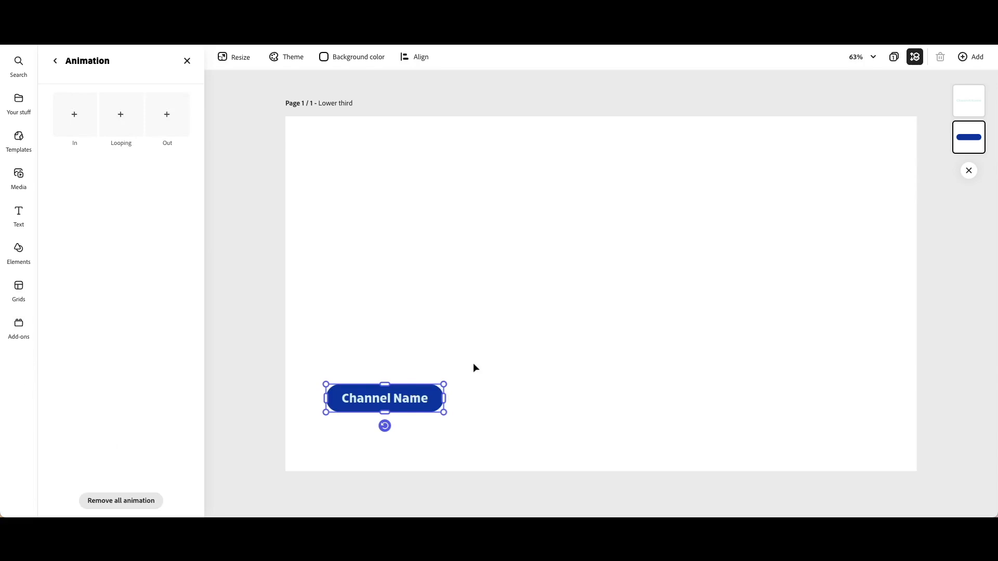
click(81, 126)
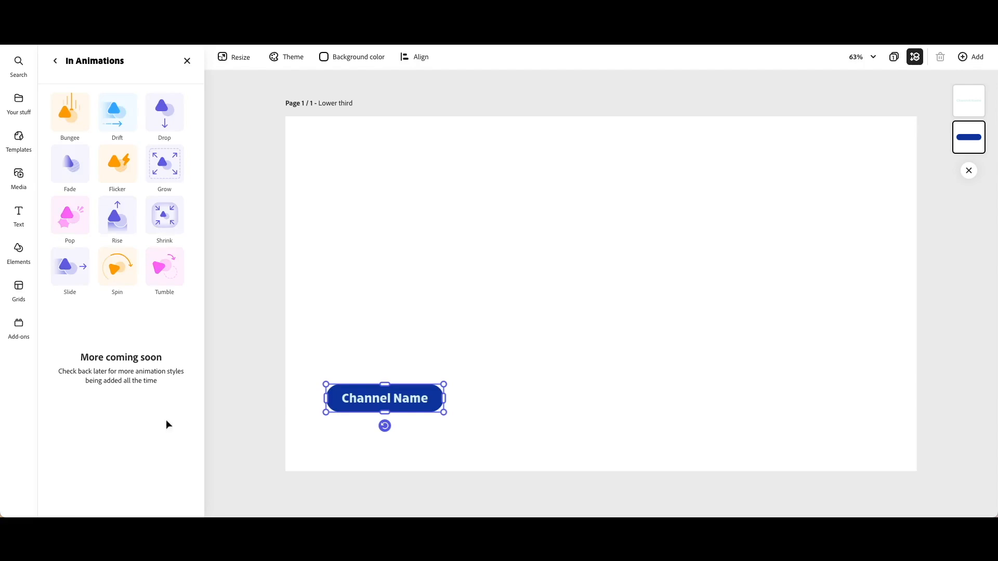
click(67, 270)
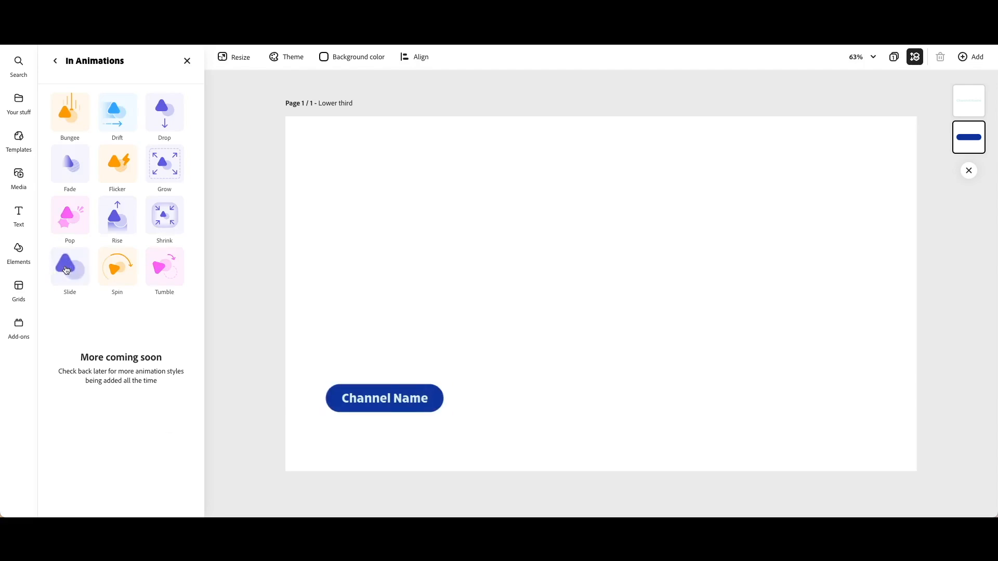
click(66, 271)
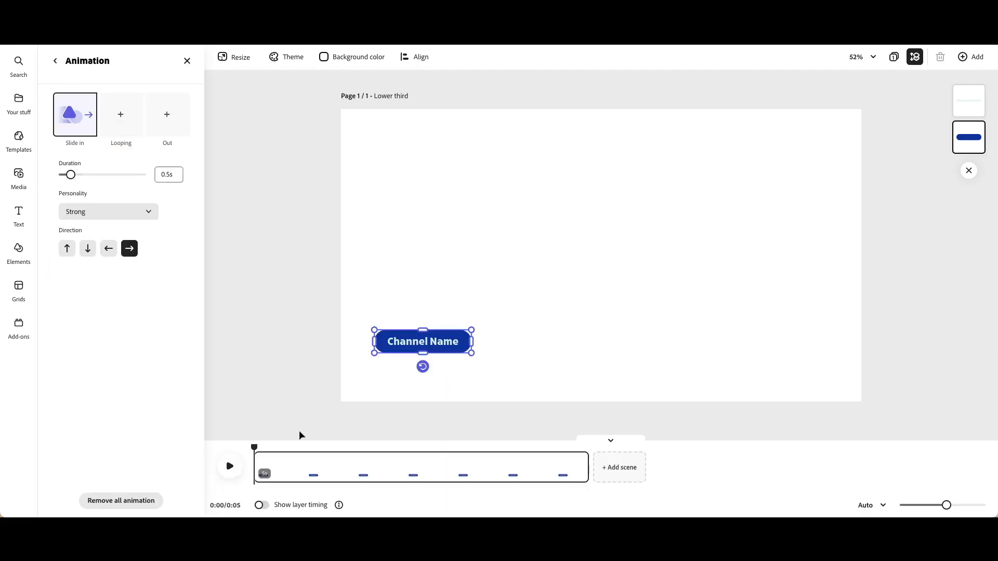
Play the scene from its start to preview the pill's entrance animation, then pause it.
click(299, 434)
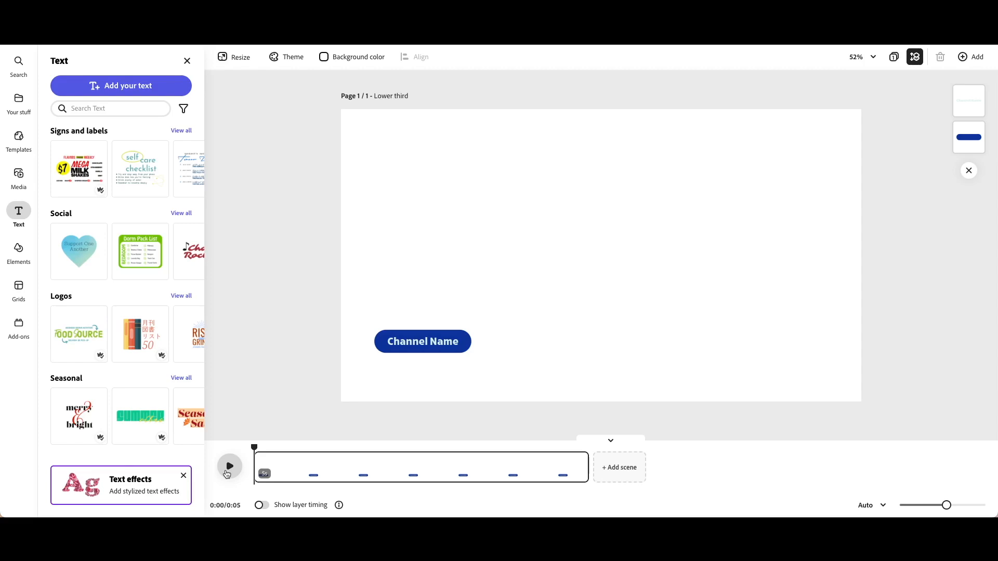
click(229, 467)
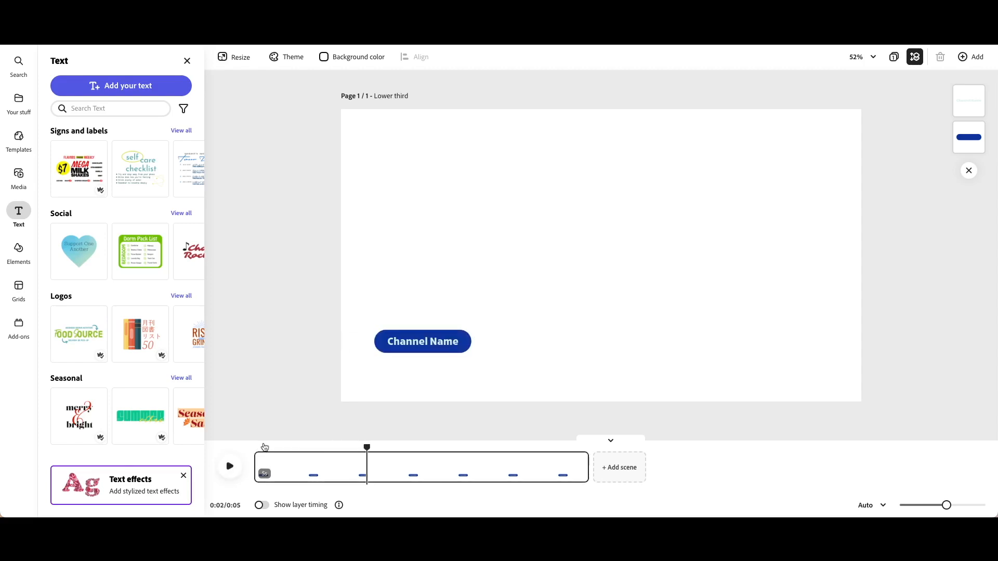
click(265, 447)
click(231, 467)
click(234, 468)
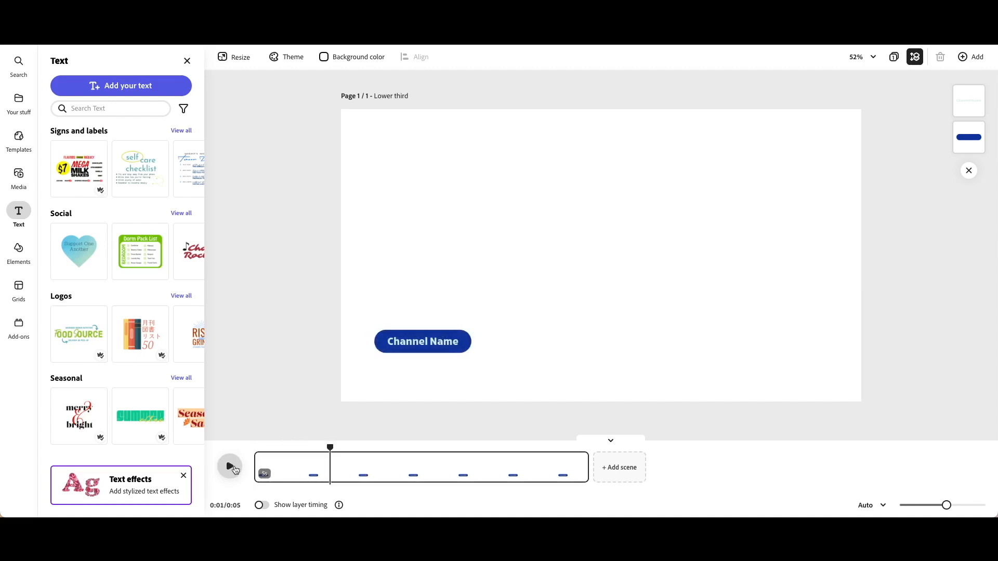
Apply a Slide in animation with downward direction to the Channel Name text and preview the scene from its start.
click(423, 341)
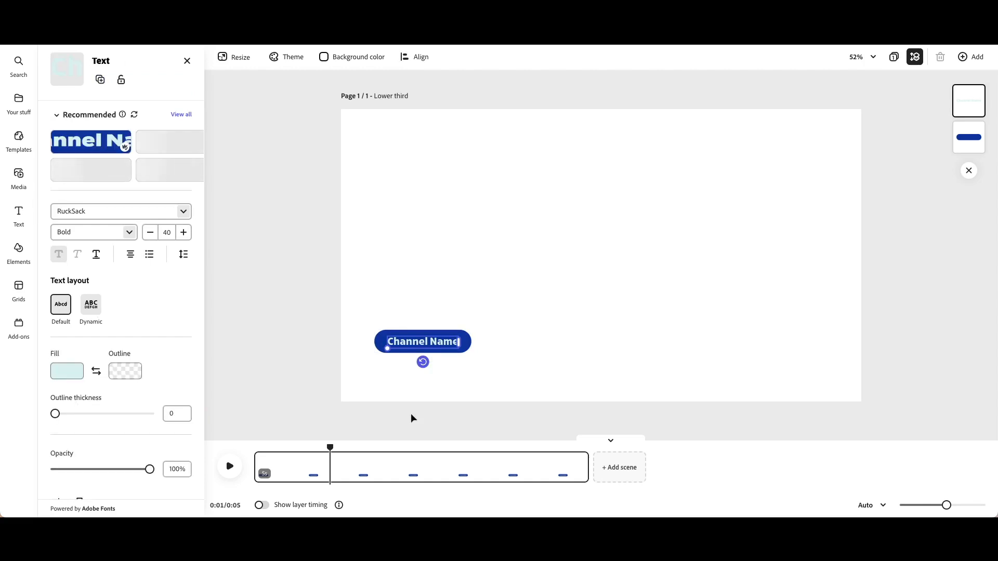
scroll(149, 418, down, 3)
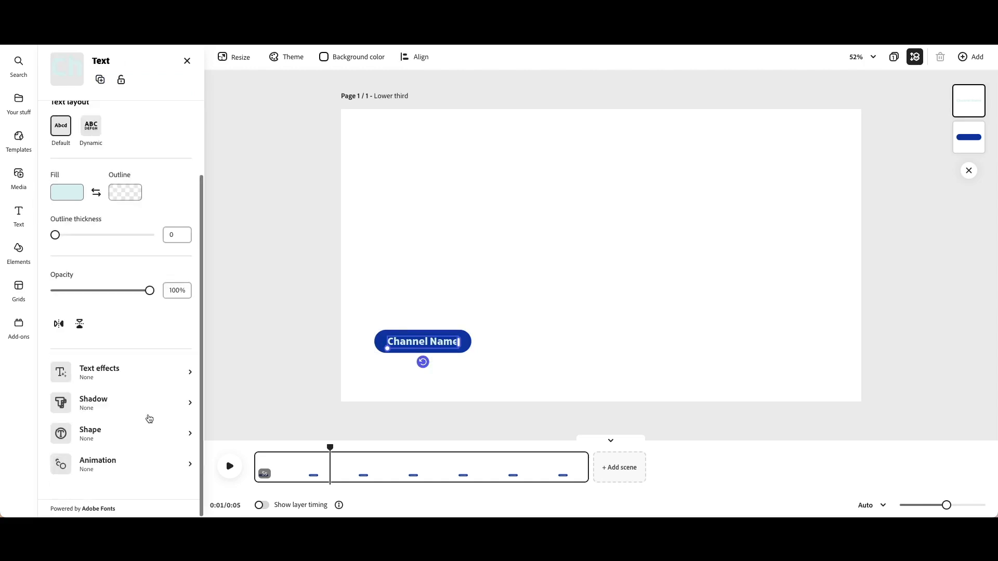
click(111, 470)
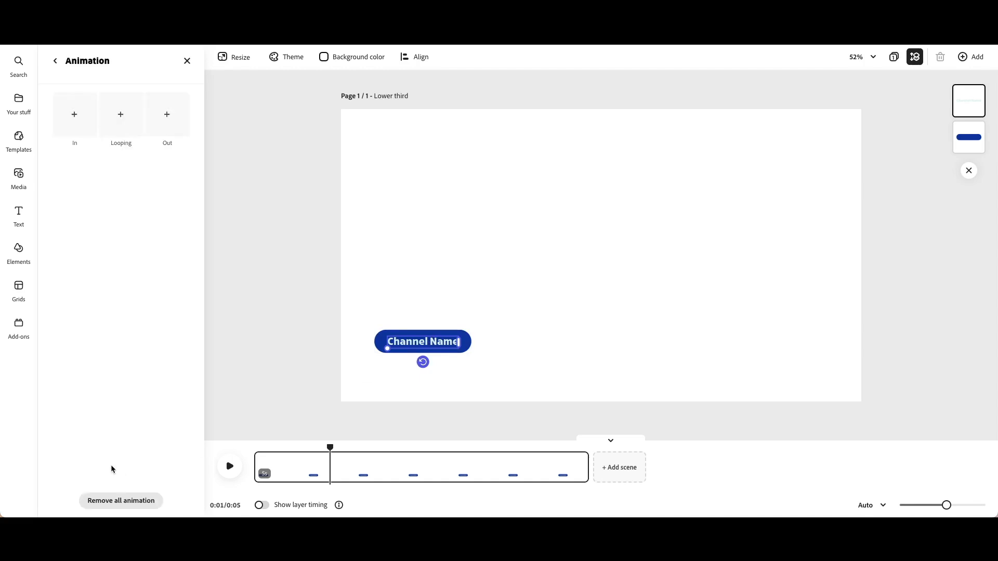
click(74, 125)
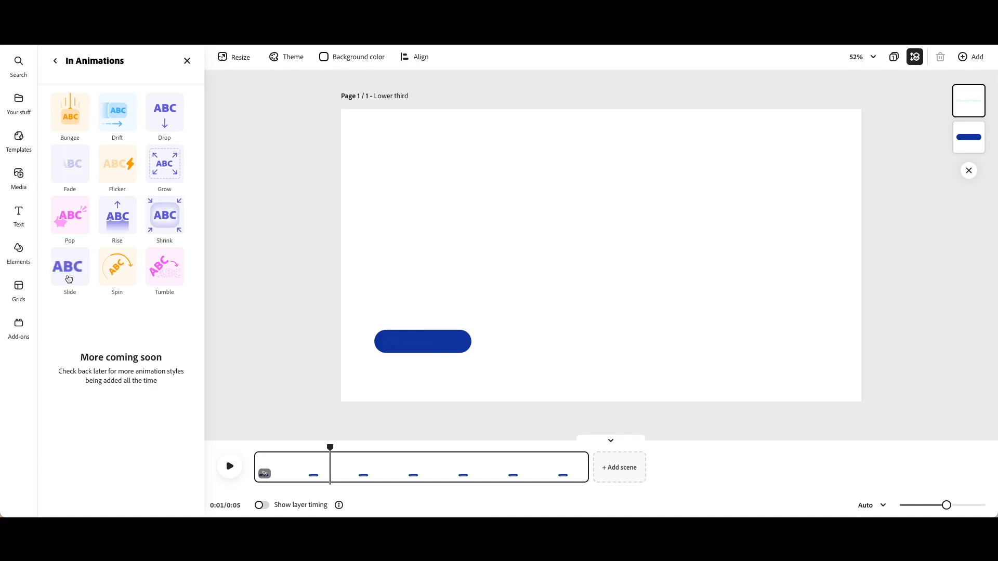
click(68, 279)
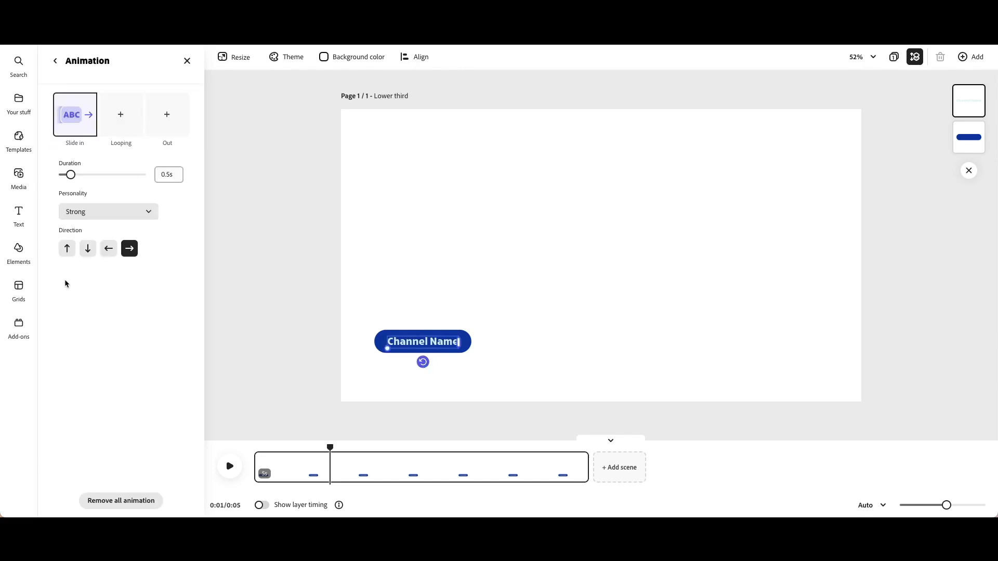
click(86, 251)
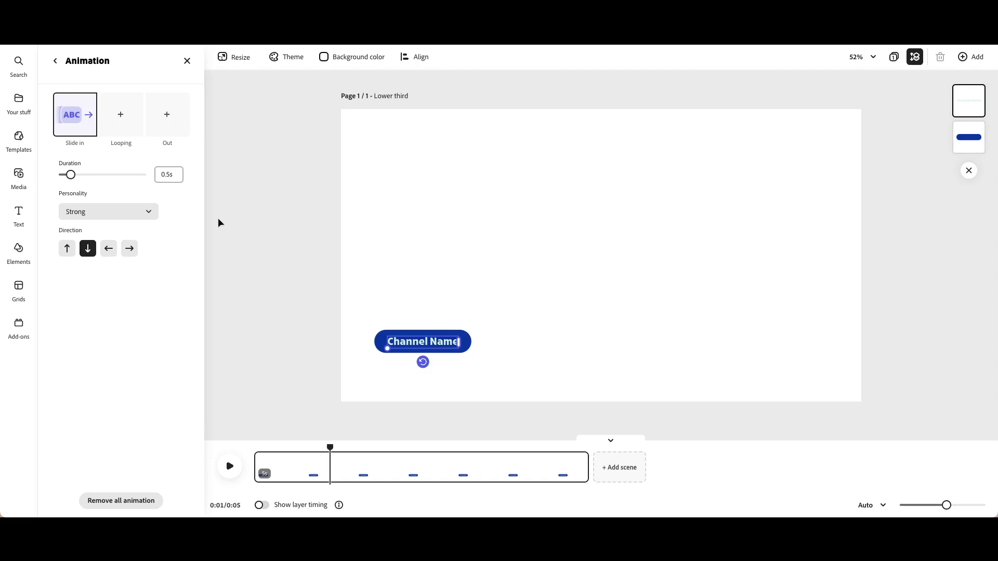
click(255, 448)
click(229, 467)
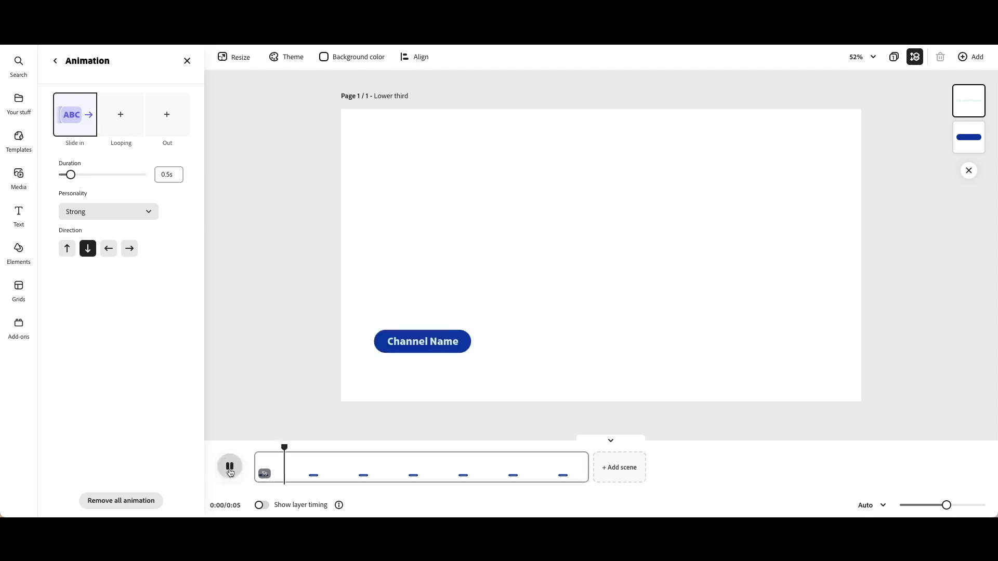
Pause the preview, return to the scene's start with the blue pill selected, and show the layer timing.
click(229, 467)
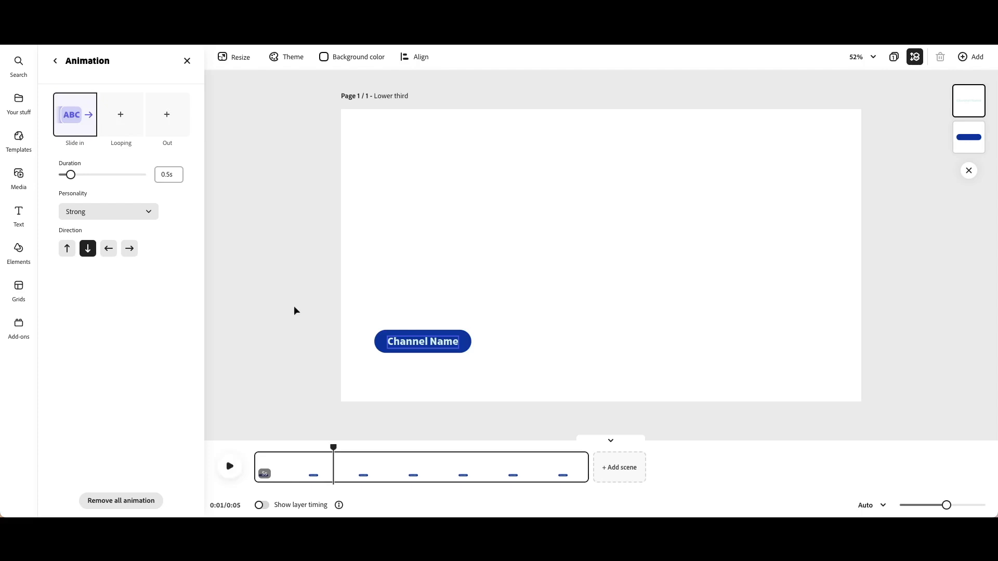
click(469, 343)
click(468, 339)
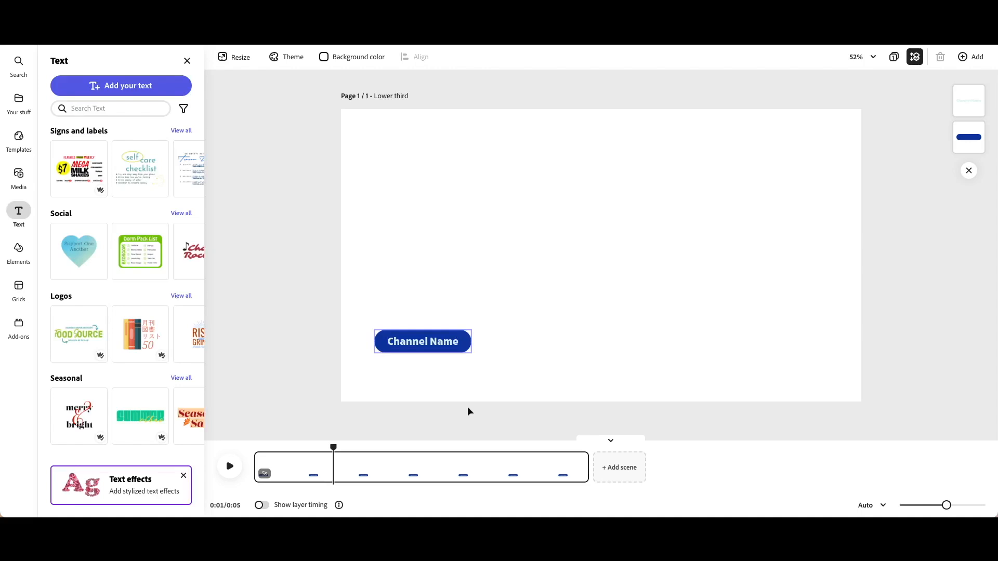
click(255, 449)
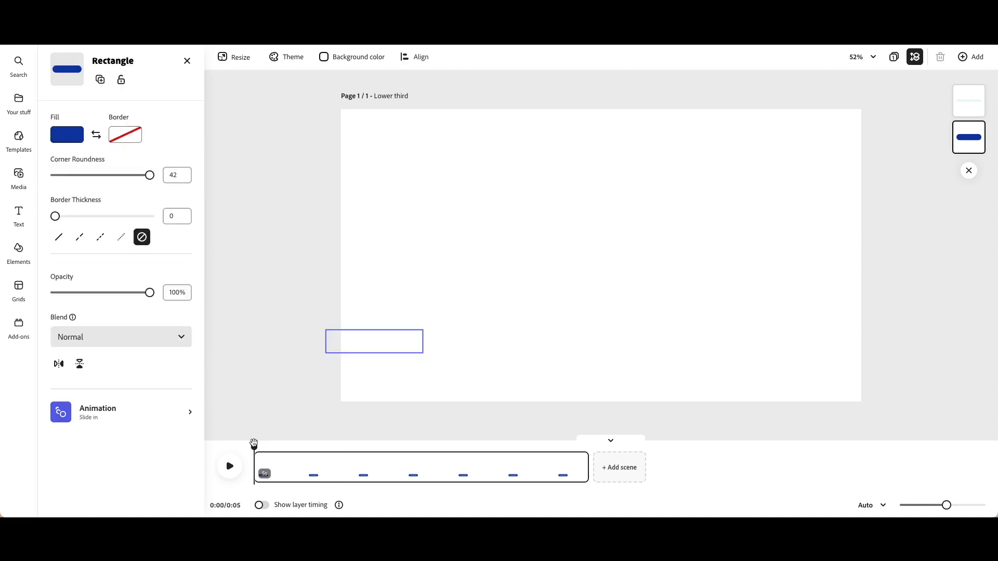
click(262, 507)
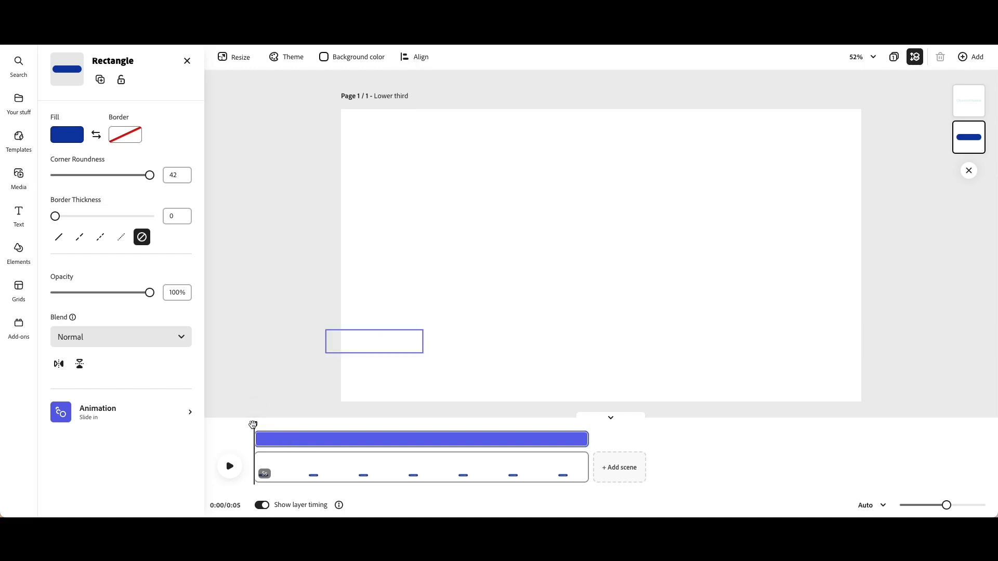
Trim the start of the Channel Name text layer so it begins about 0.5 s into the scene, once the pill has slid in.
drag(253, 424, 286, 425)
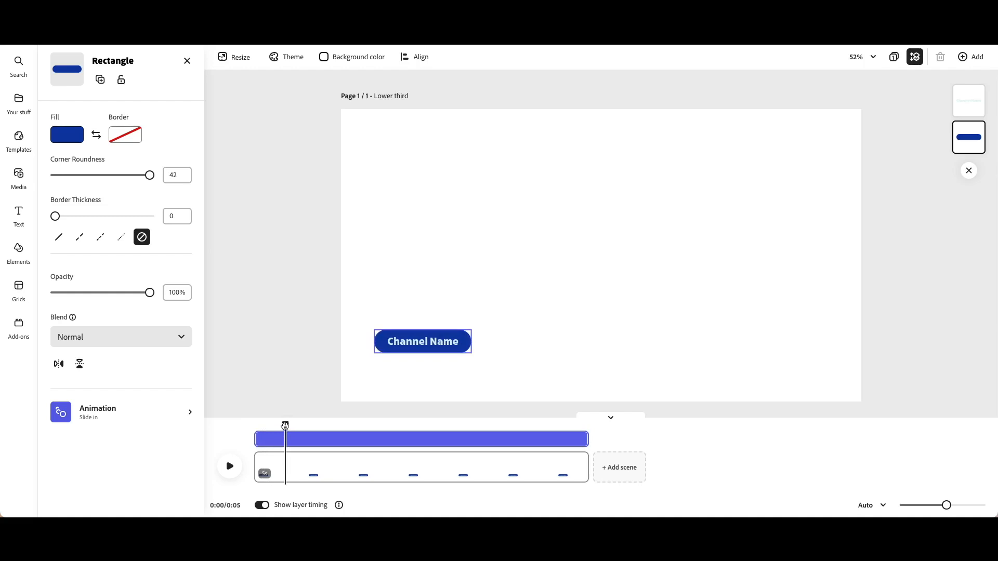
double_click(406, 344)
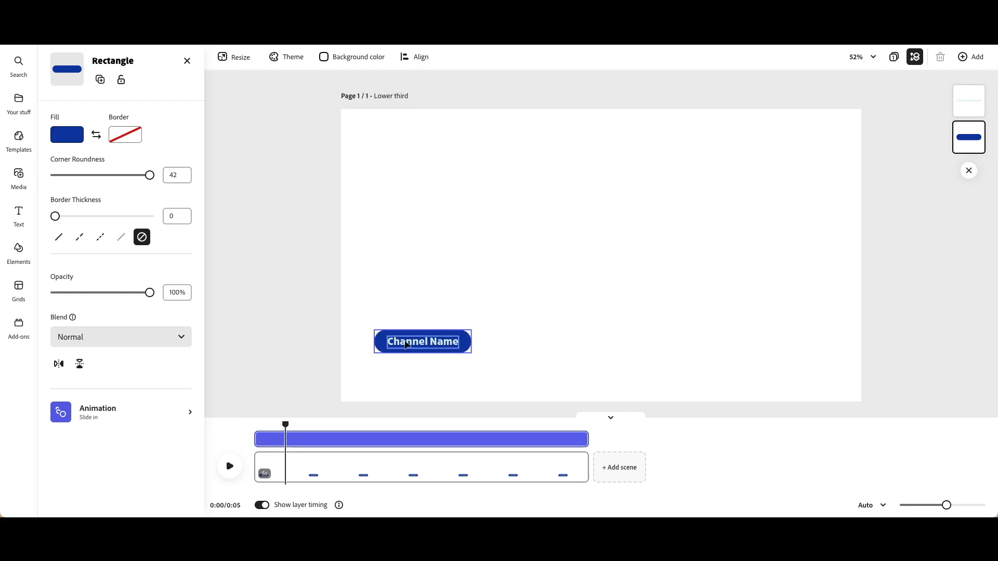
double_click(451, 341)
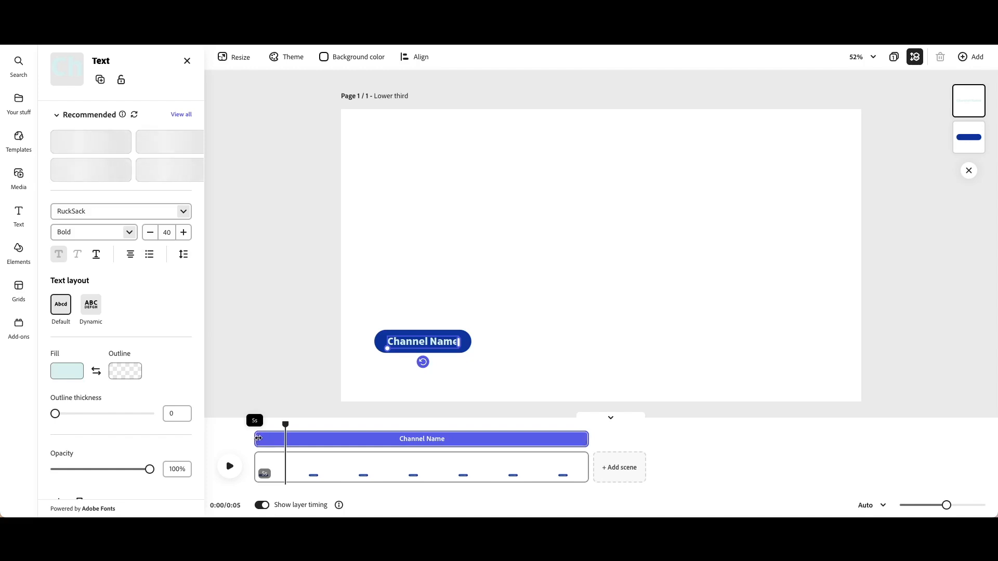
drag(257, 439, 276, 439)
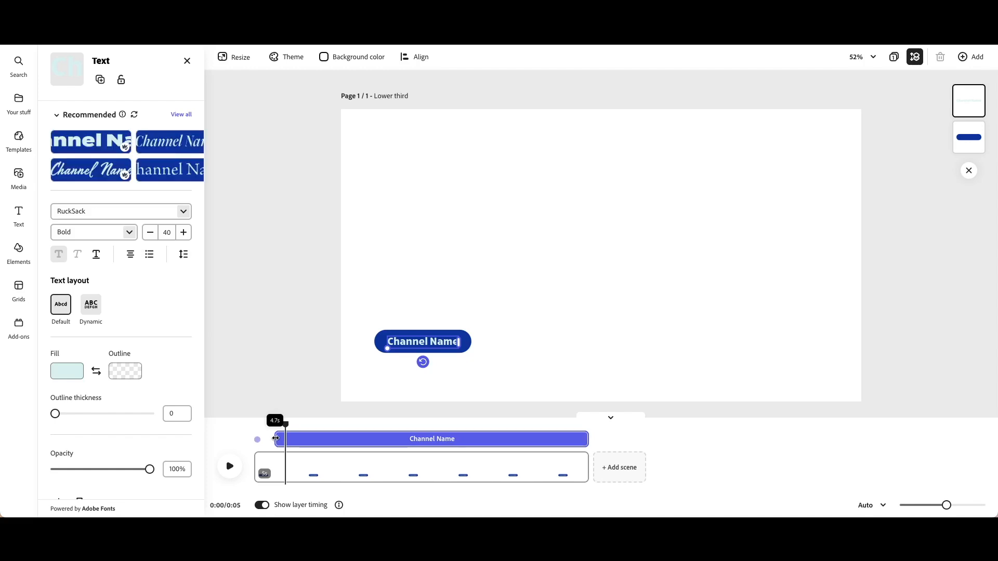
drag(276, 438, 287, 438)
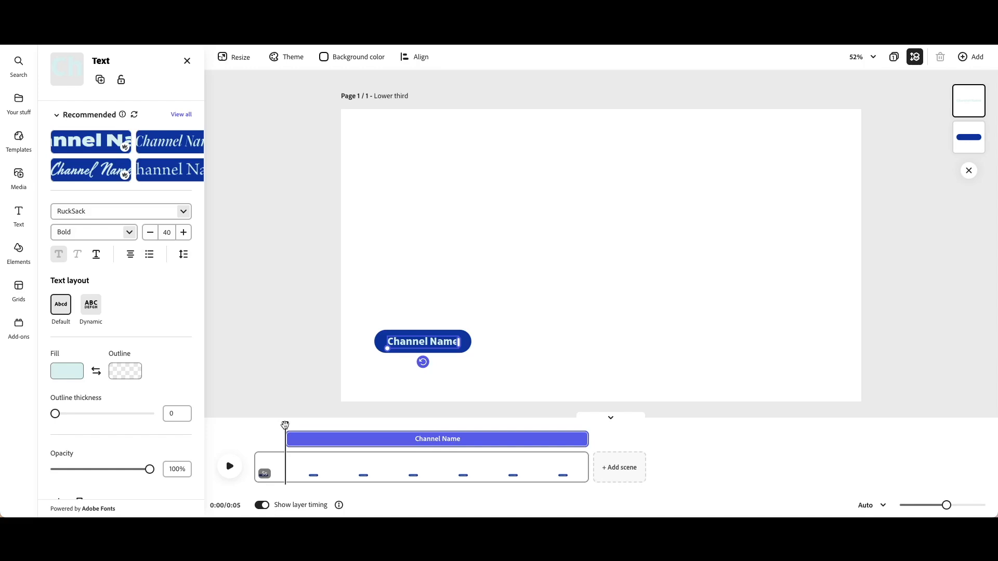
Play the scene from its start twice to check the delayed text entrance, pausing after each run.
drag(285, 425, 254, 425)
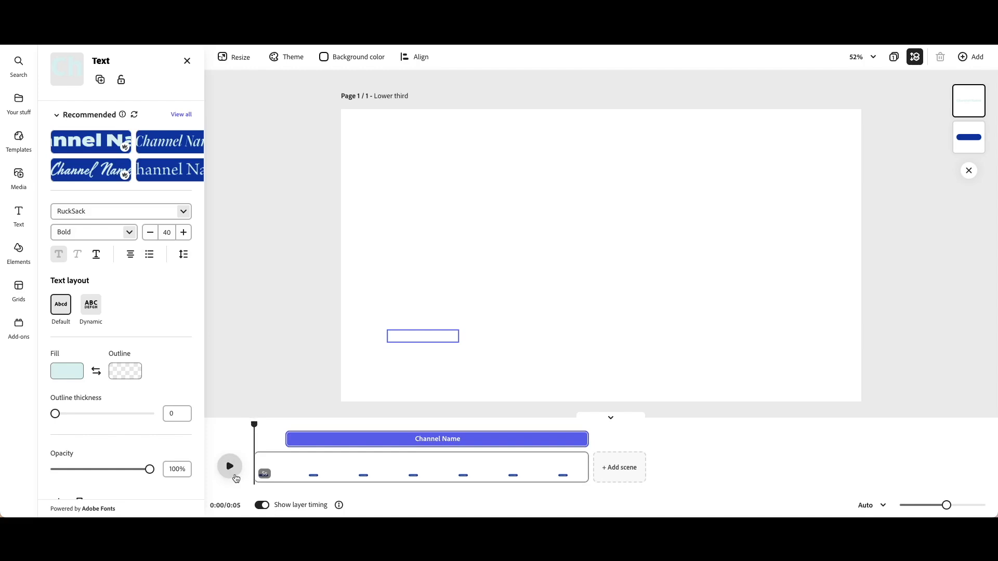
click(232, 471)
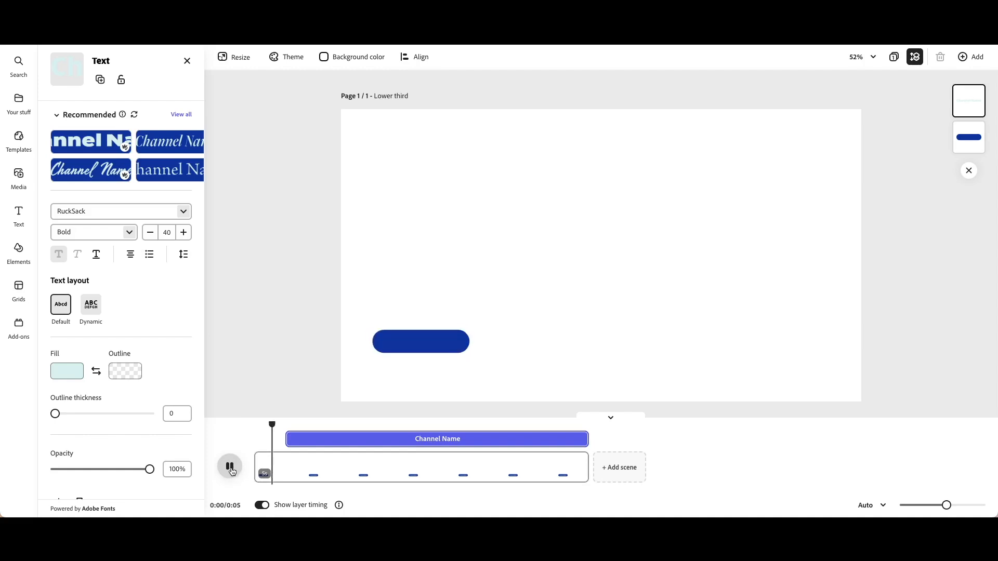
click(232, 472)
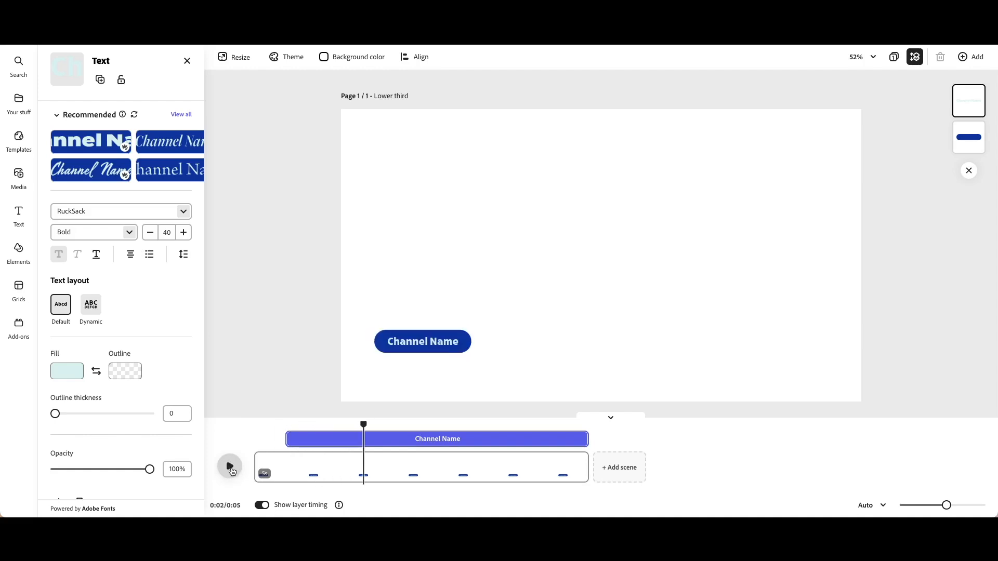
click(253, 439)
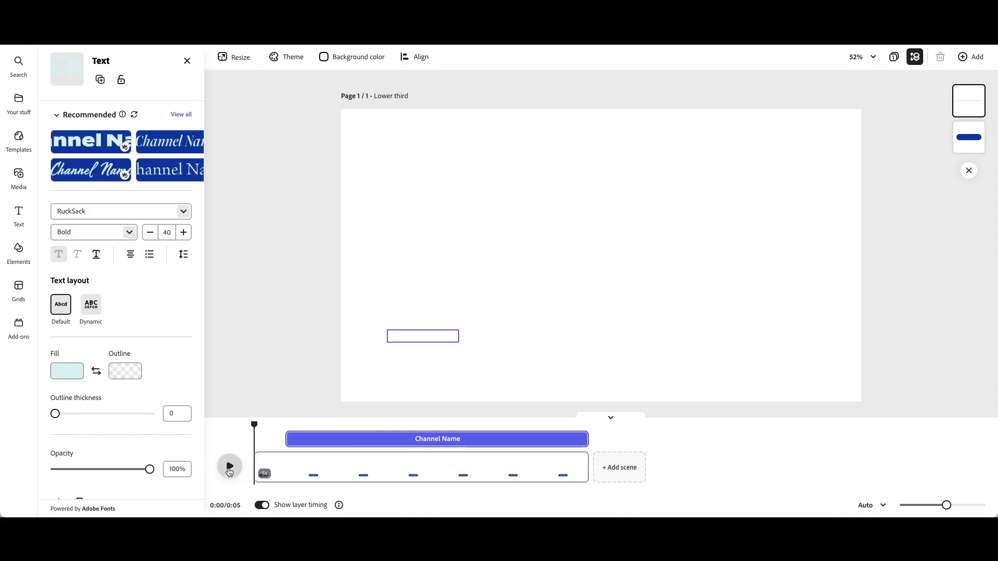
click(229, 471)
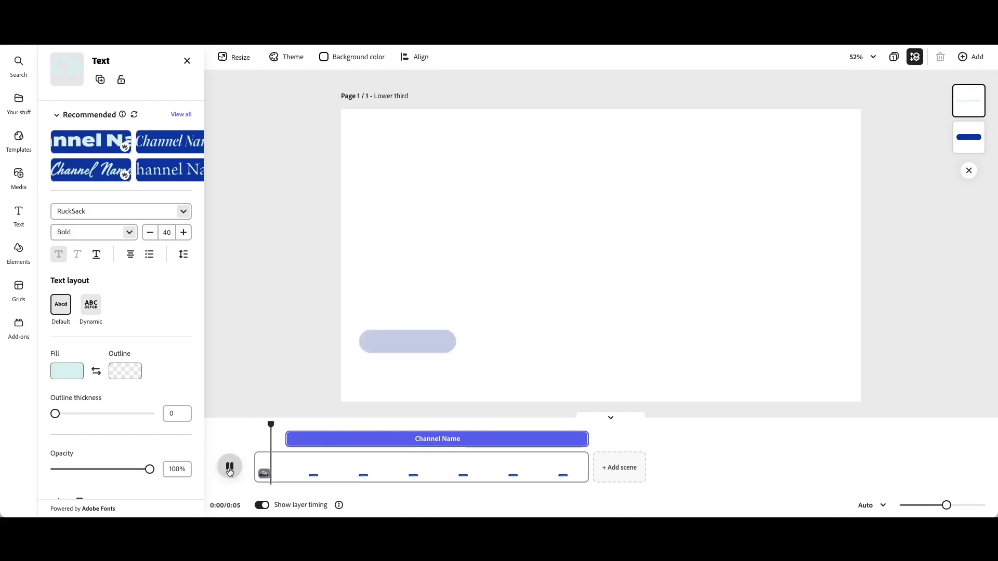
click(229, 471)
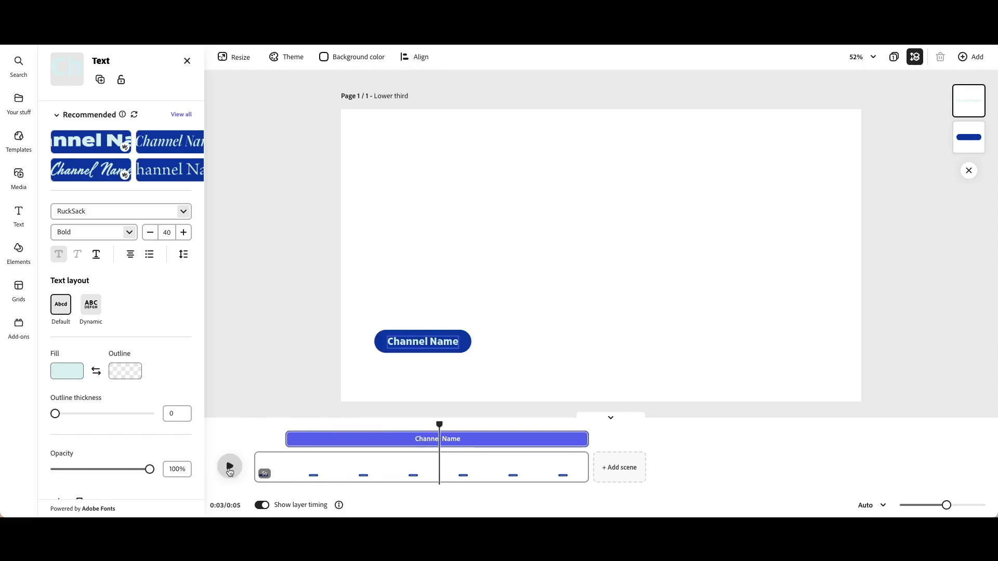
Duplicate the lower third scene and shorten the copy to 3 seconds.
mouse_move(587, 465)
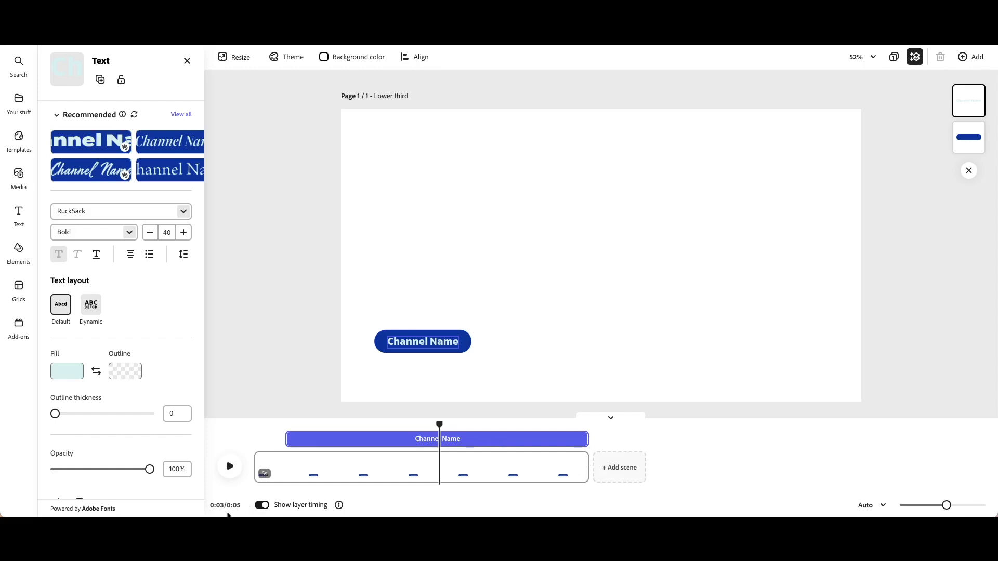
drag(440, 424, 514, 423)
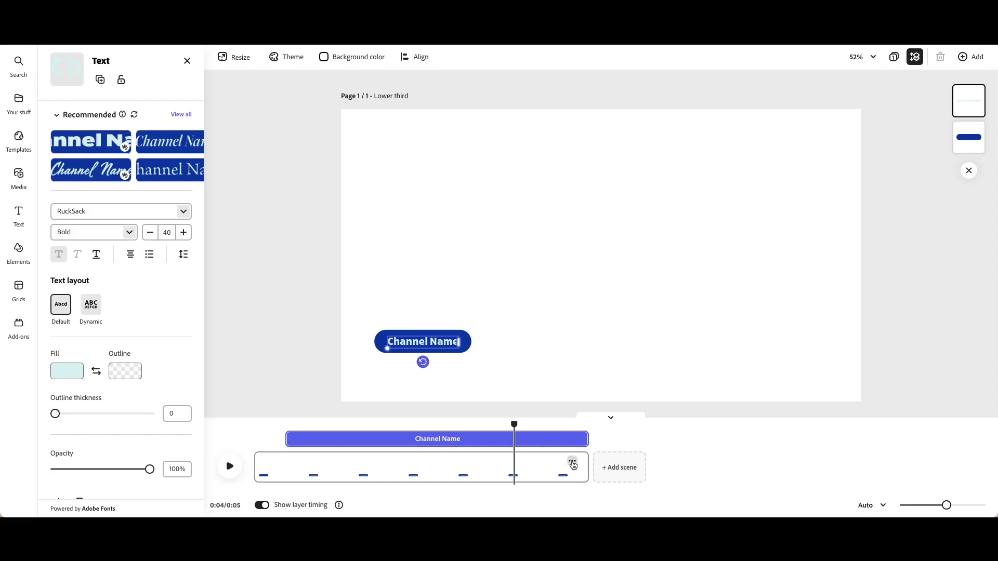
click(572, 465)
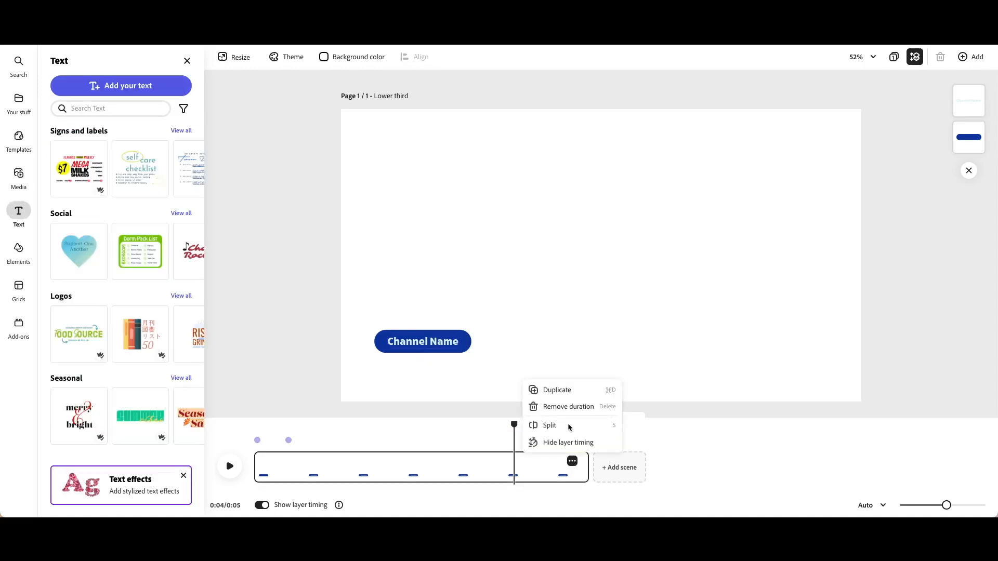
click(566, 391)
Apply a Slide out animation with upward direction to the Channel Name text in the second scene.
click(435, 346)
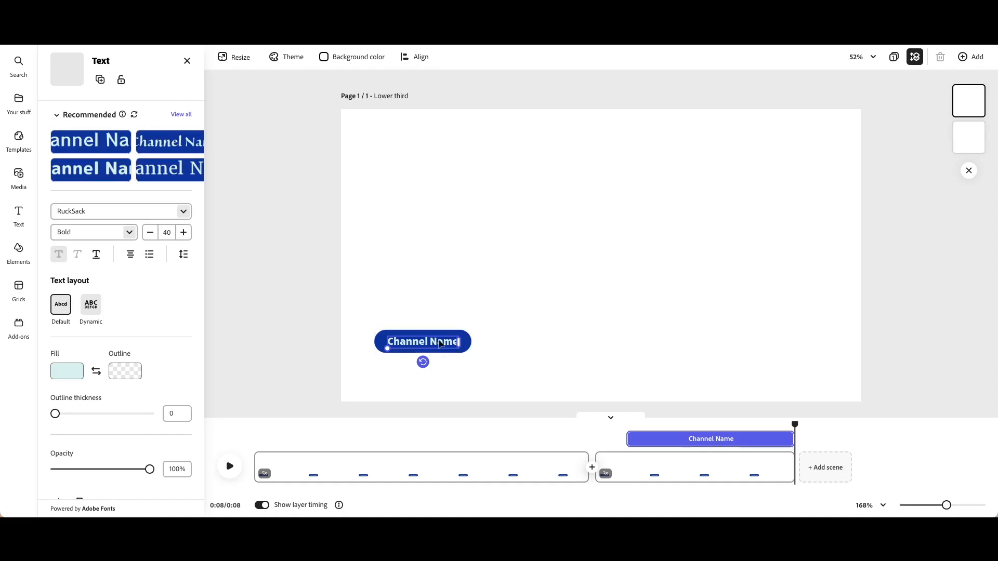
scroll(143, 389, down, 3)
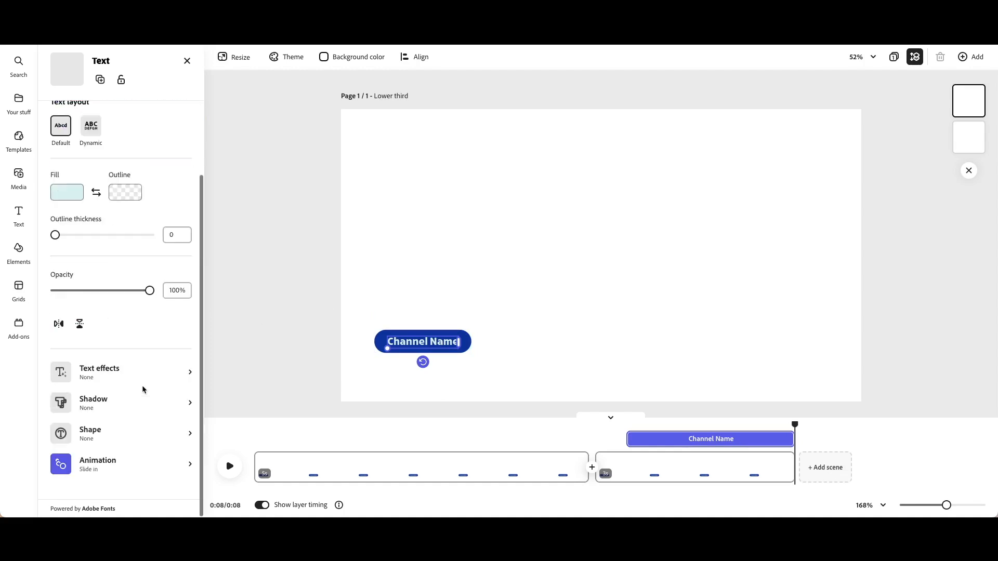
click(92, 467)
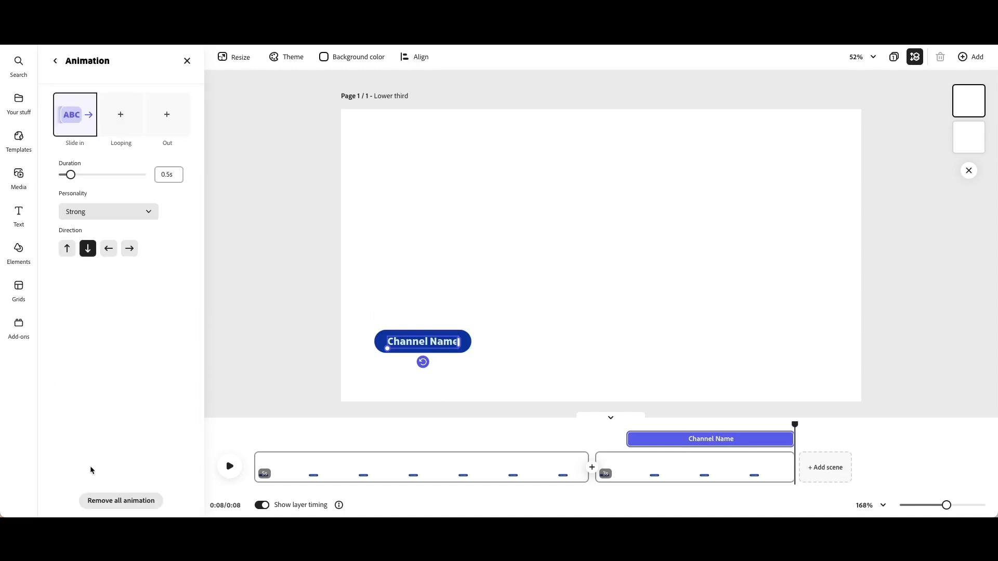
click(167, 123)
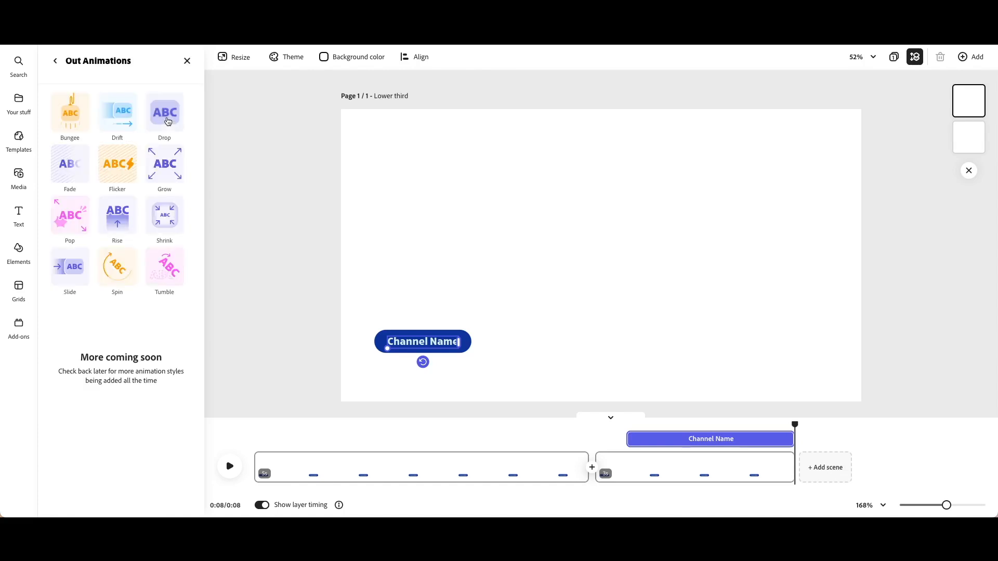
click(72, 273)
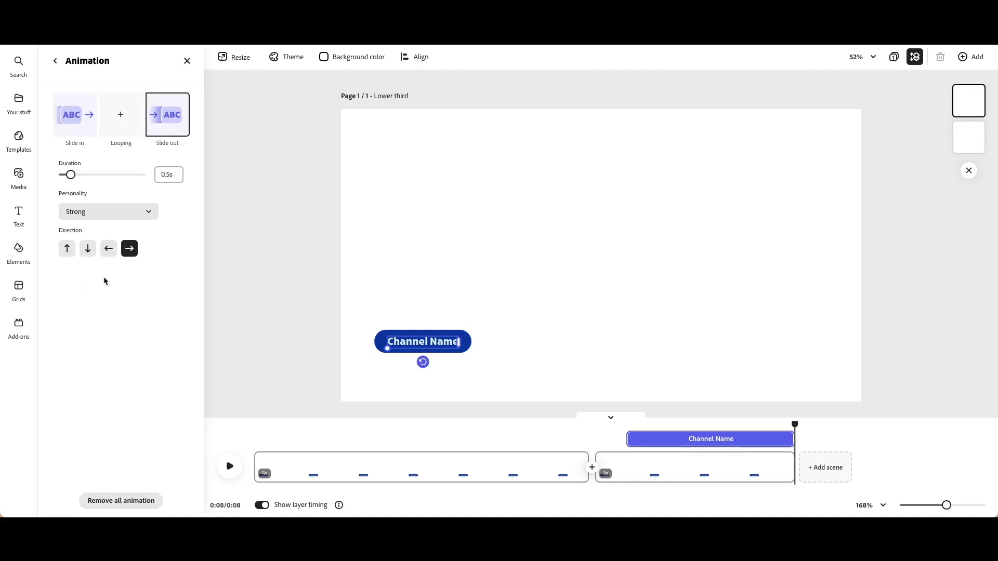
click(66, 249)
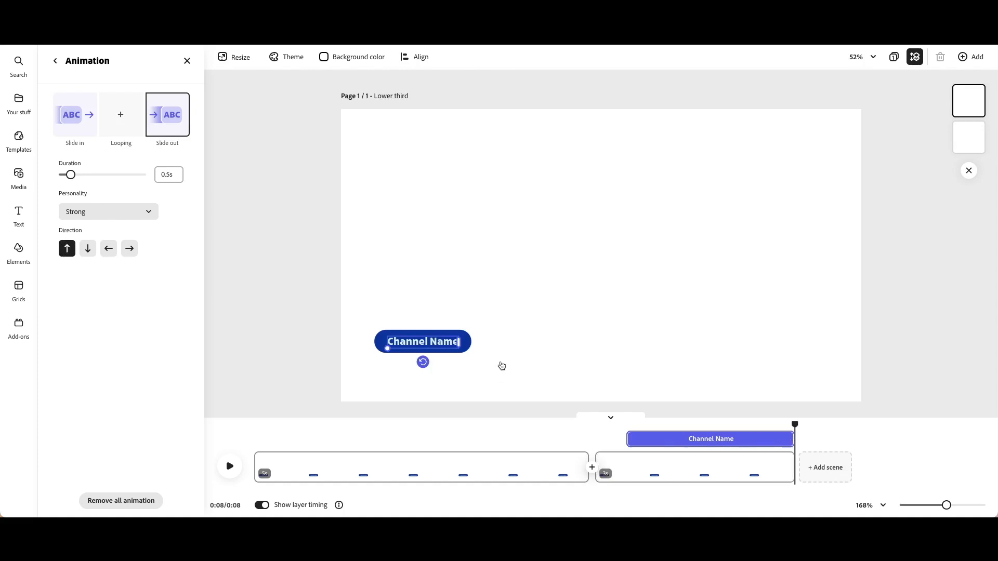
Apply a Slide out animation with leftward direction to the blue pill in the second scene, then preview that scene.
click(468, 345)
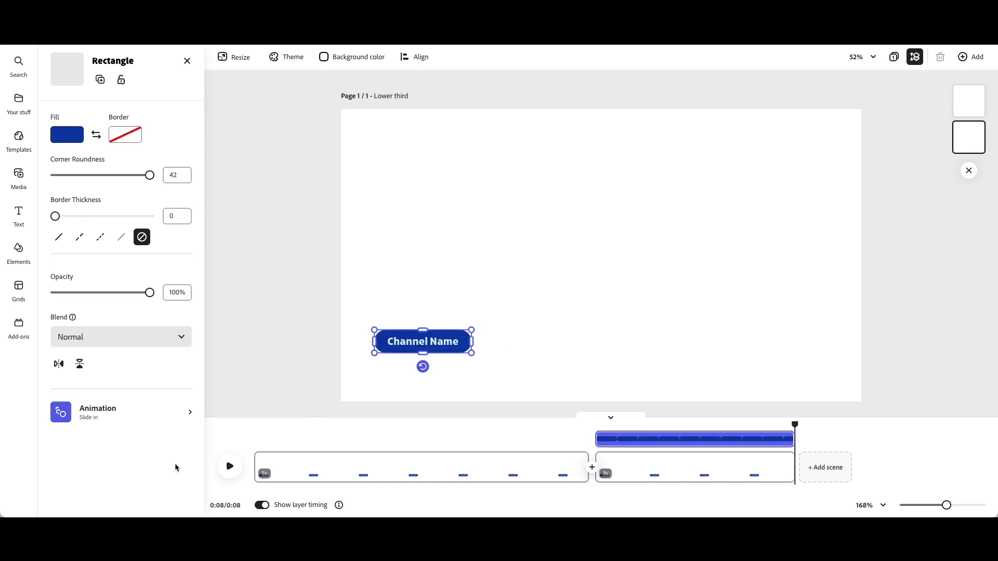
click(104, 410)
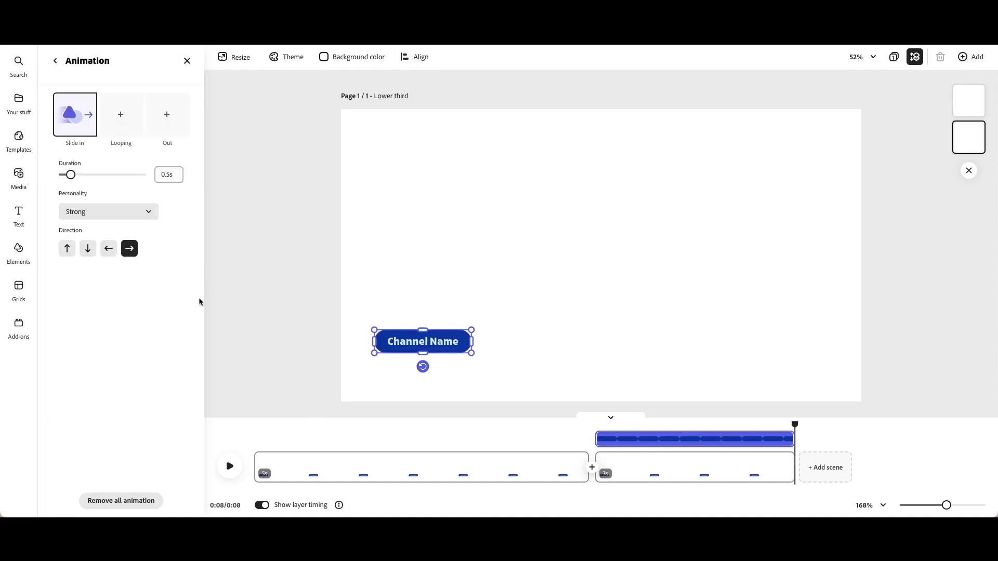
click(110, 252)
click(135, 257)
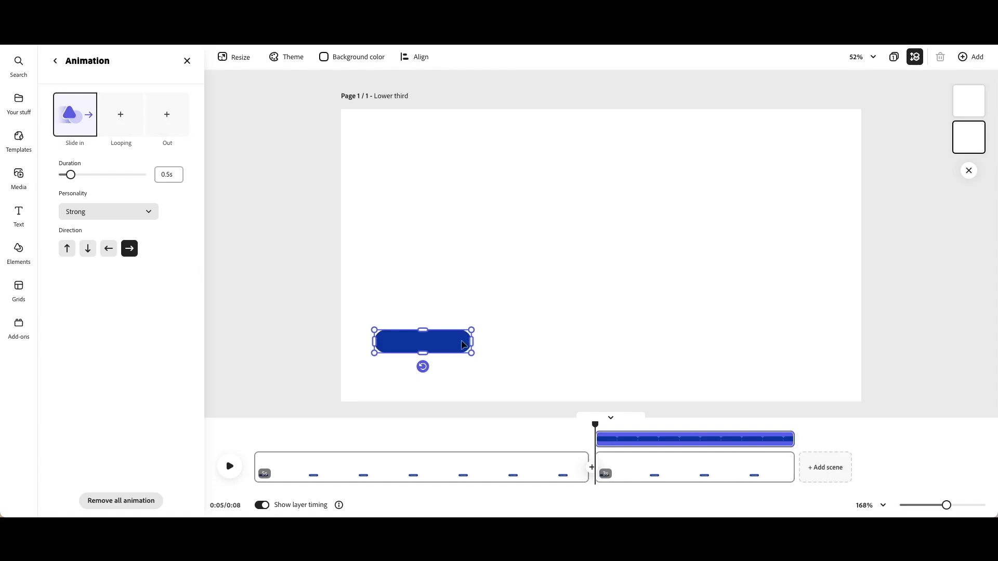
click(181, 129)
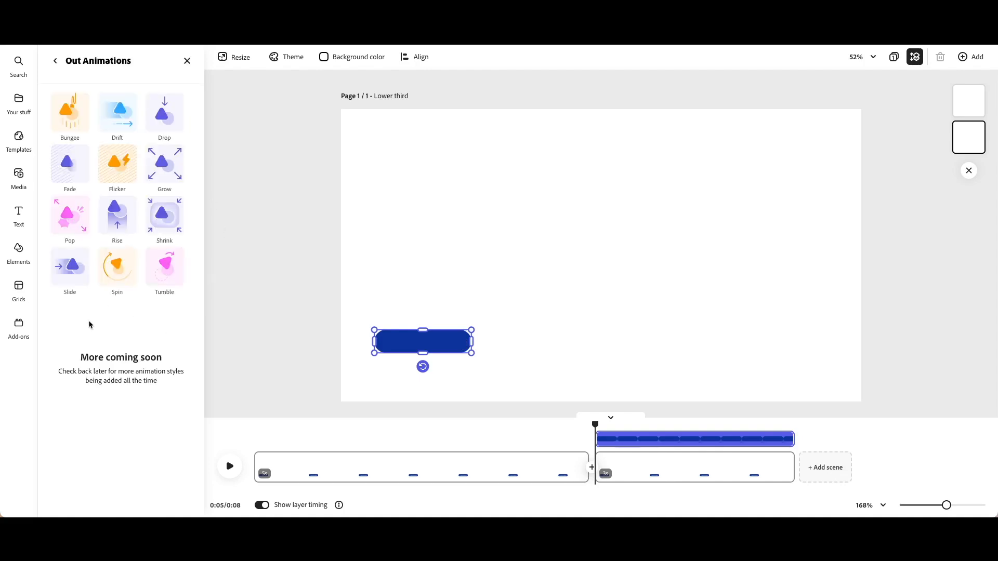
click(78, 290)
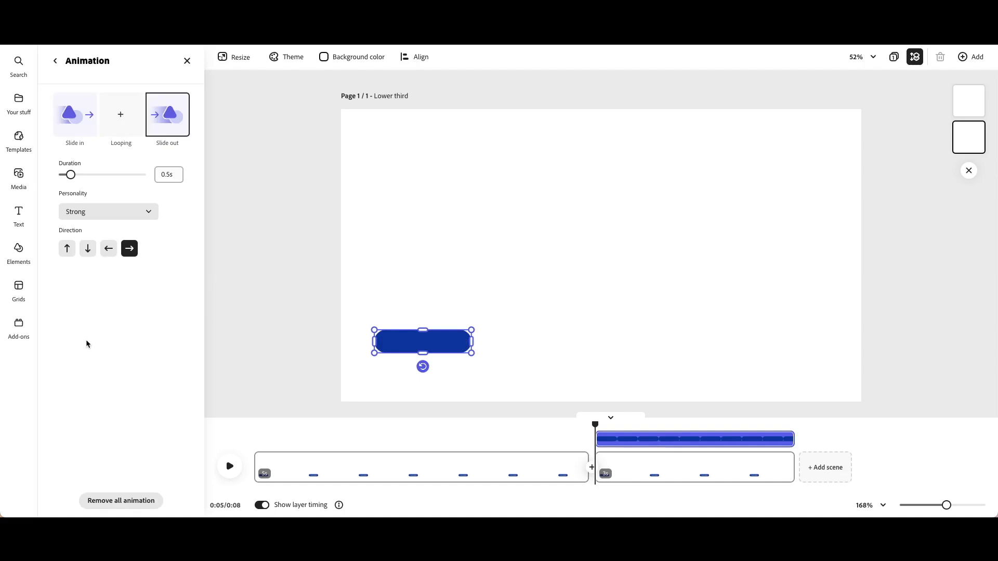
click(108, 250)
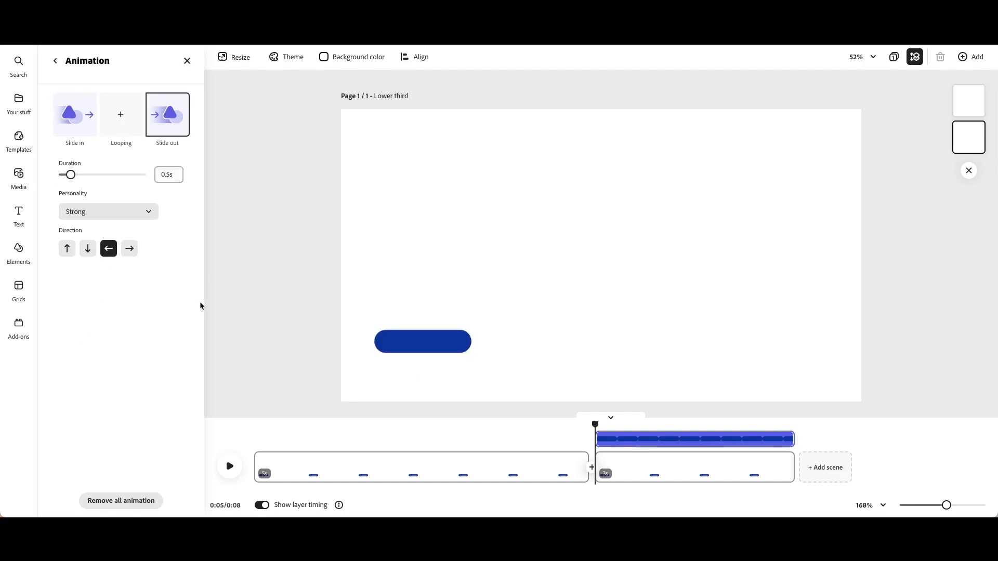
click(108, 249)
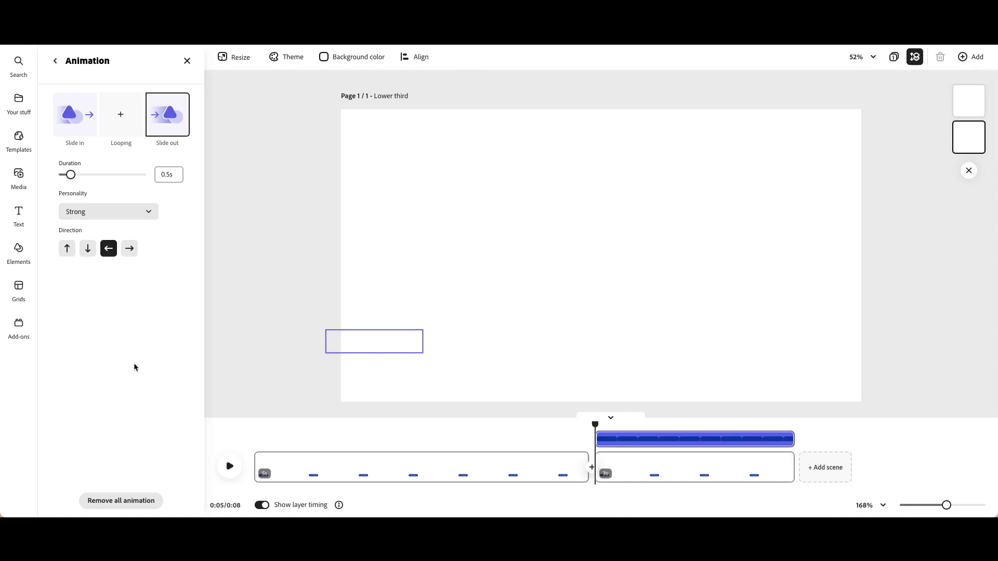
click(231, 468)
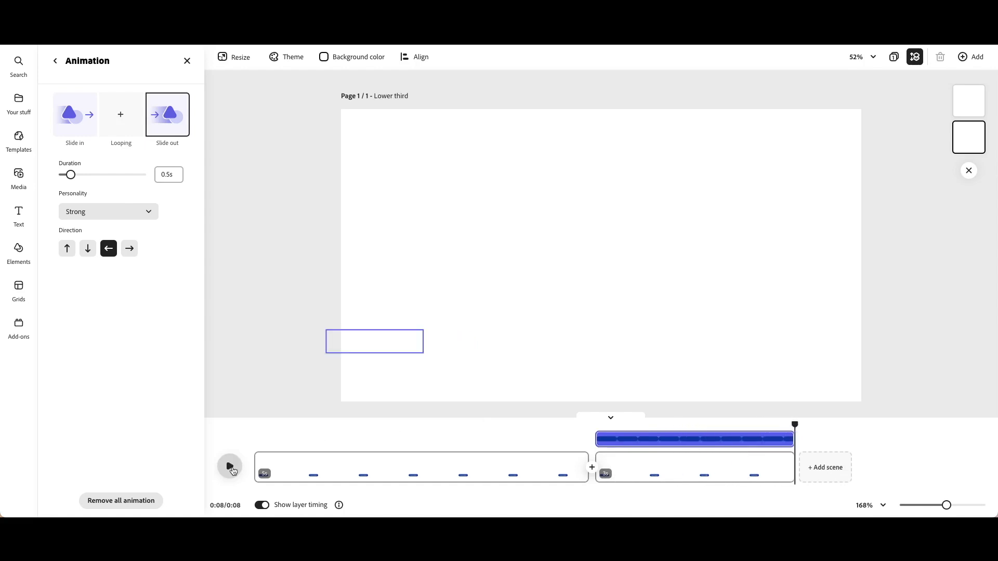
Trim the Channel Name text layer's end to about half a second before the second scene ends, then play that scene.
click(759, 426)
double_click(428, 345)
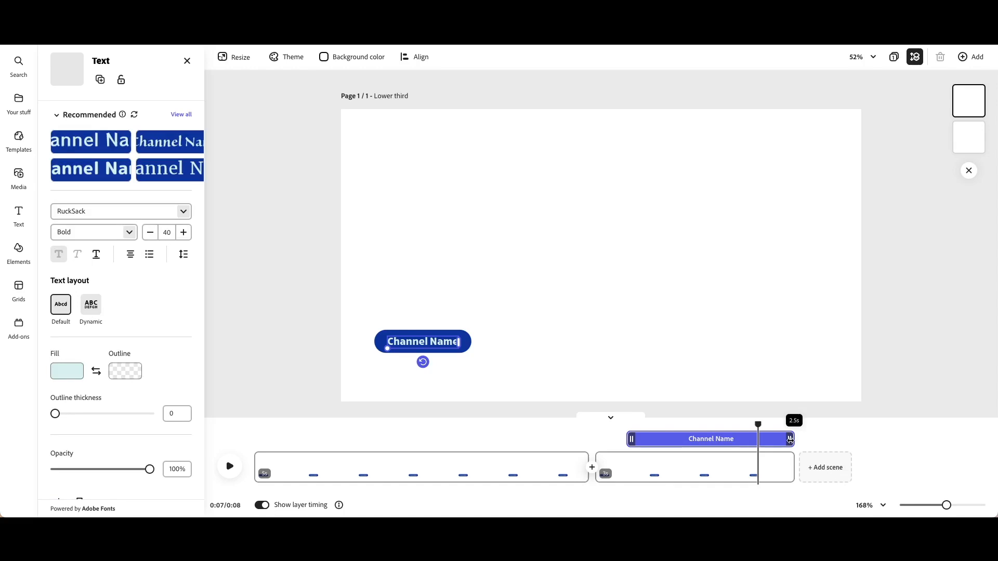
drag(790, 441, 757, 443)
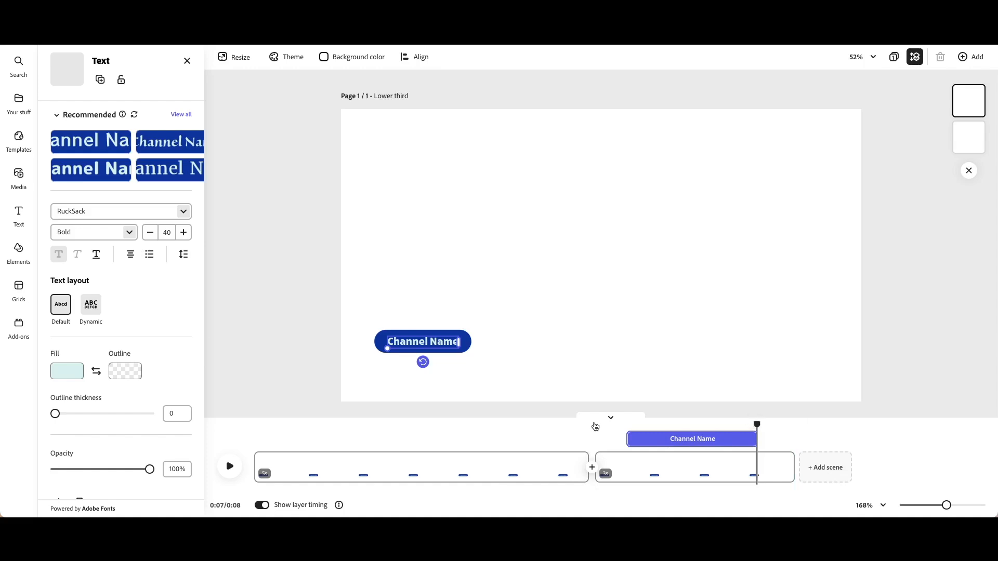
click(595, 426)
click(230, 467)
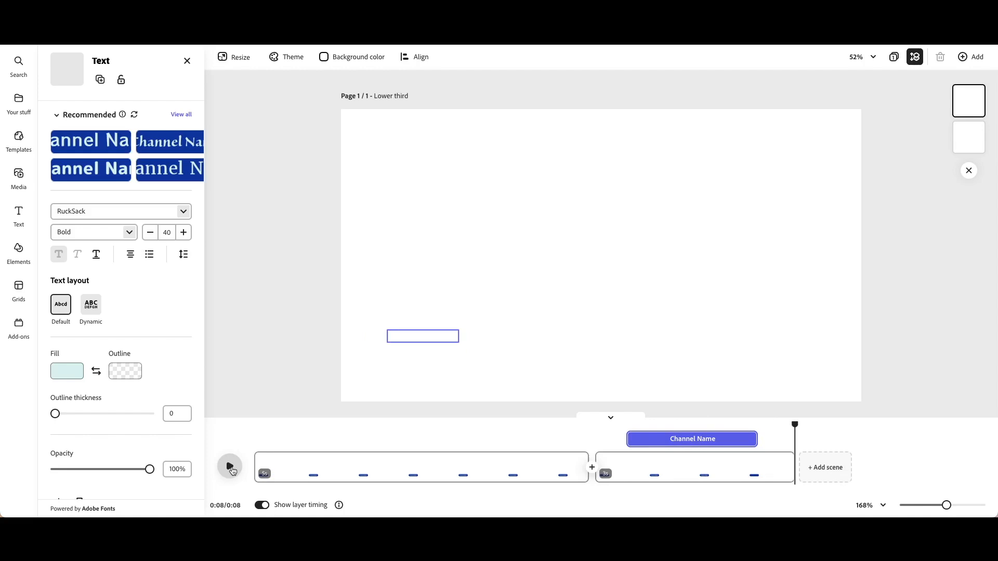
Play the second scene, extend it to 4.5 seconds, and replay its slide-out animations.
click(594, 439)
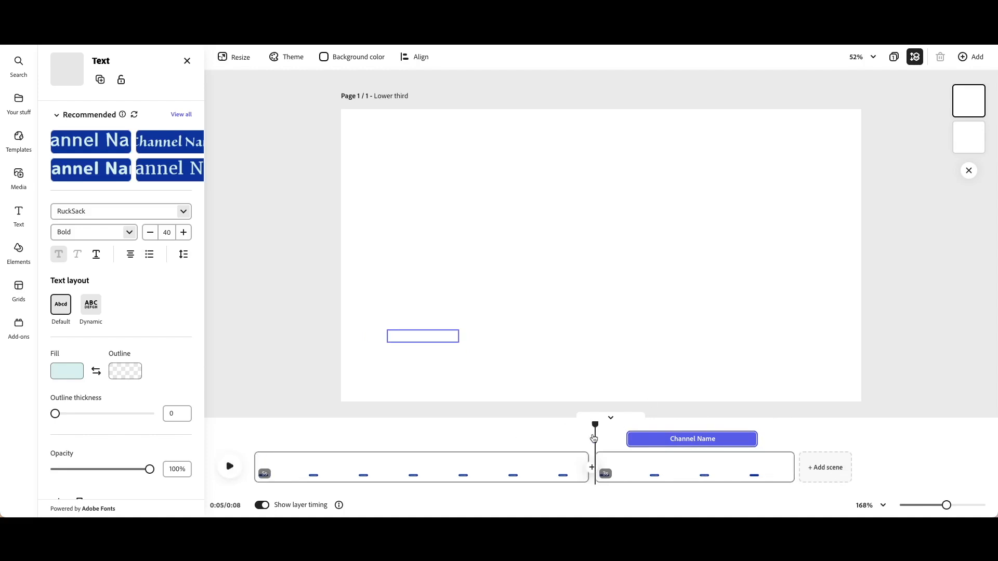
click(230, 466)
mouse_move(792, 467)
drag(791, 468, 842, 467)
drag(901, 459, 897, 459)
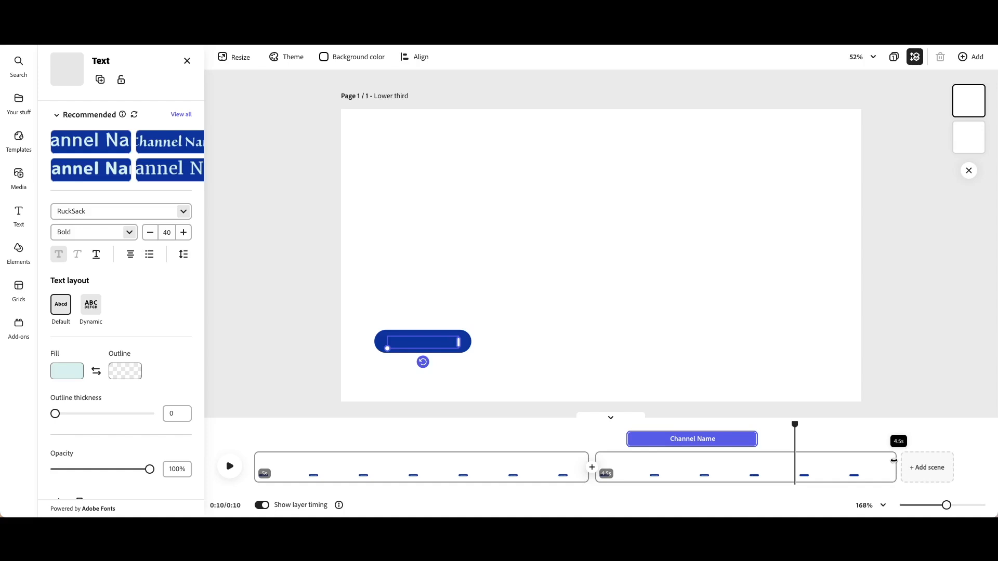
click(229, 466)
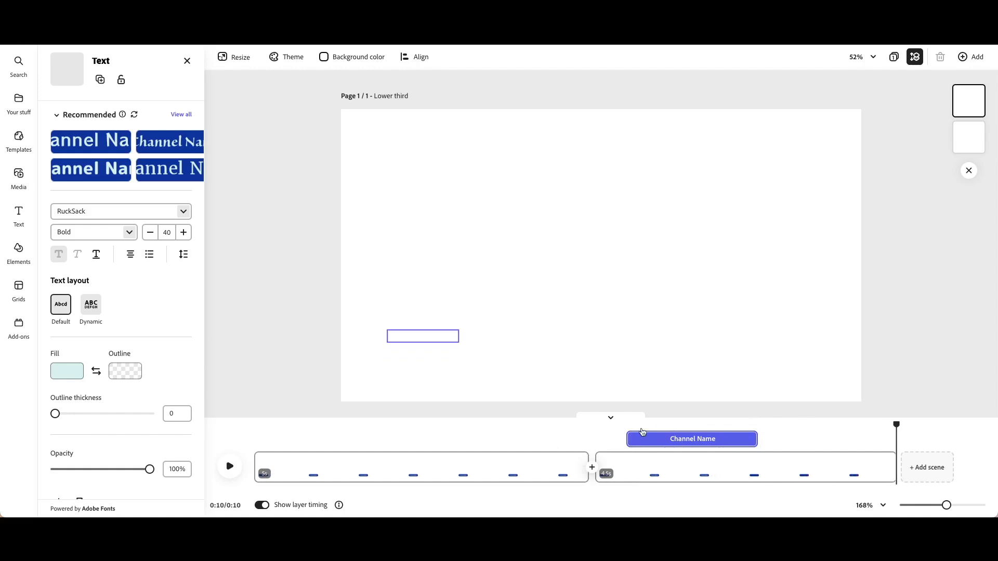
click(596, 437)
click(234, 467)
Extend the Channel Name text layer in the second scene to end about half a second before the scene does.
click(872, 440)
click(464, 348)
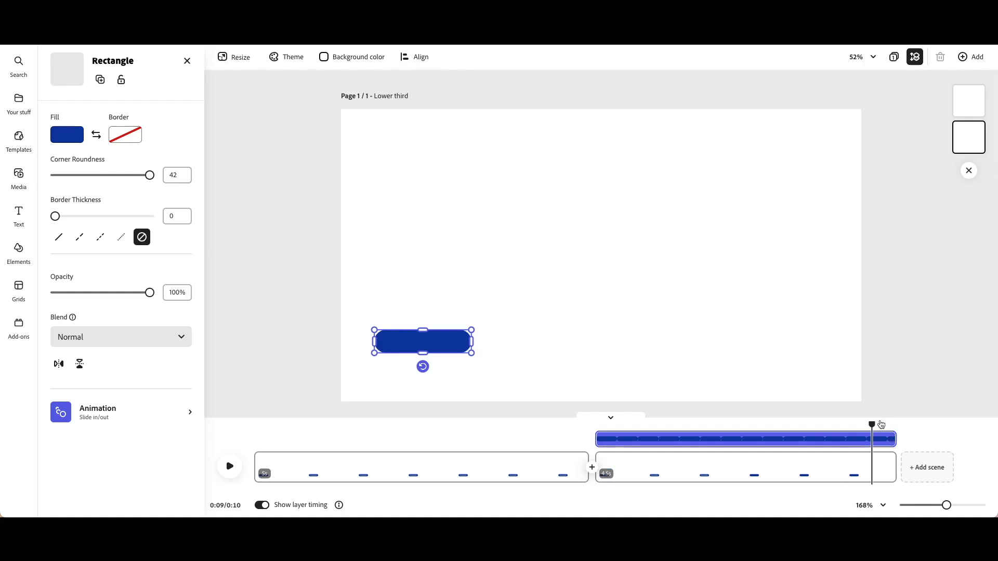
click(679, 421)
click(643, 416)
mouse_move(269, 497)
click(935, 498)
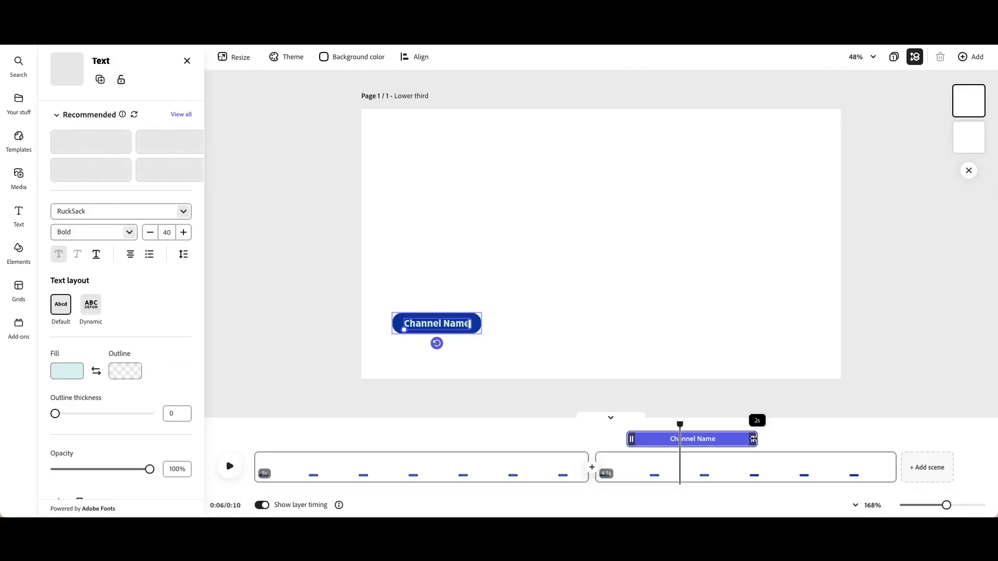
drag(760, 438, 858, 434)
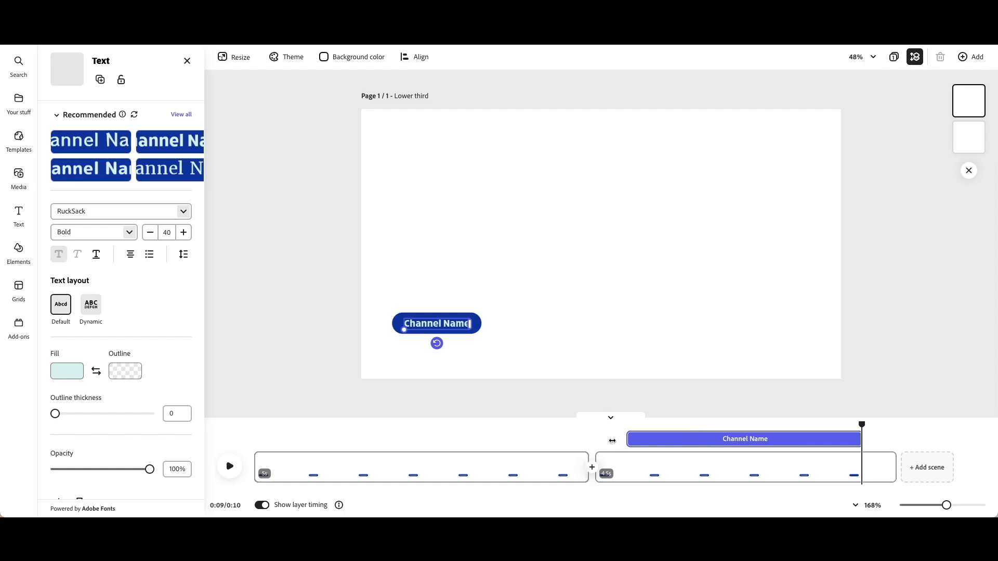
Shorten the first scene to 1.8 seconds and play the sequence across the cut into the second scene.
click(745, 382)
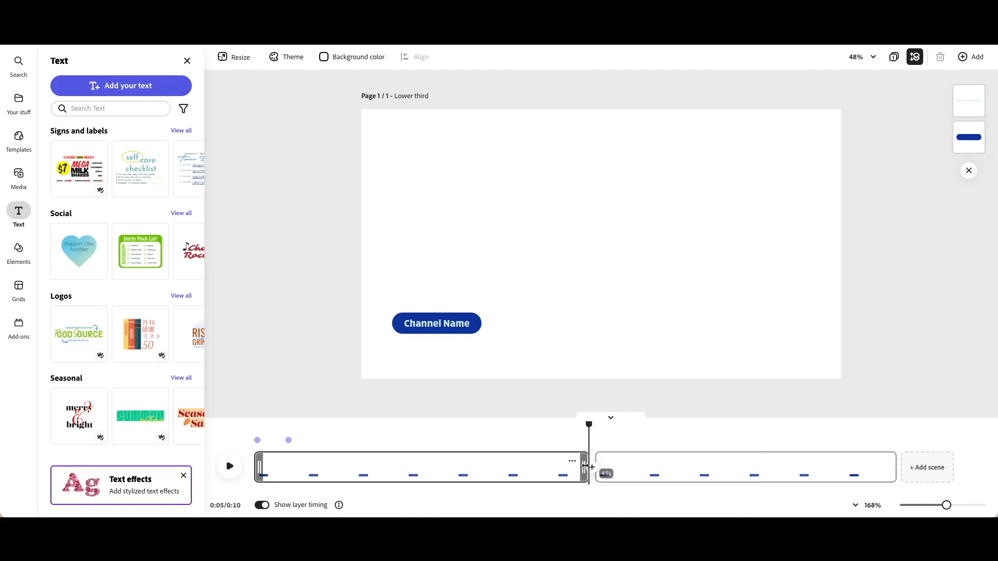
drag(585, 466, 374, 466)
drag(271, 493, 271, 493)
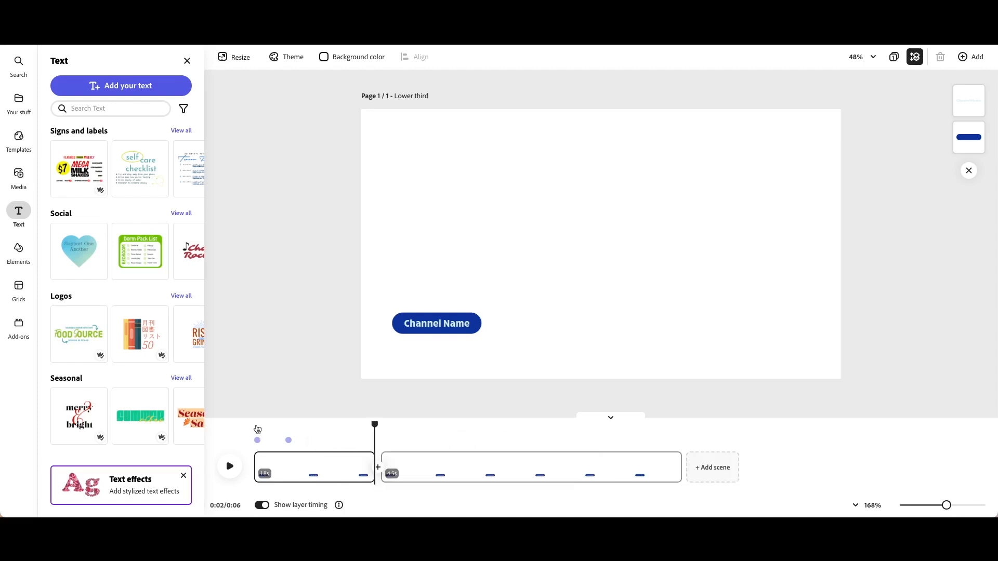
click(256, 427)
click(228, 466)
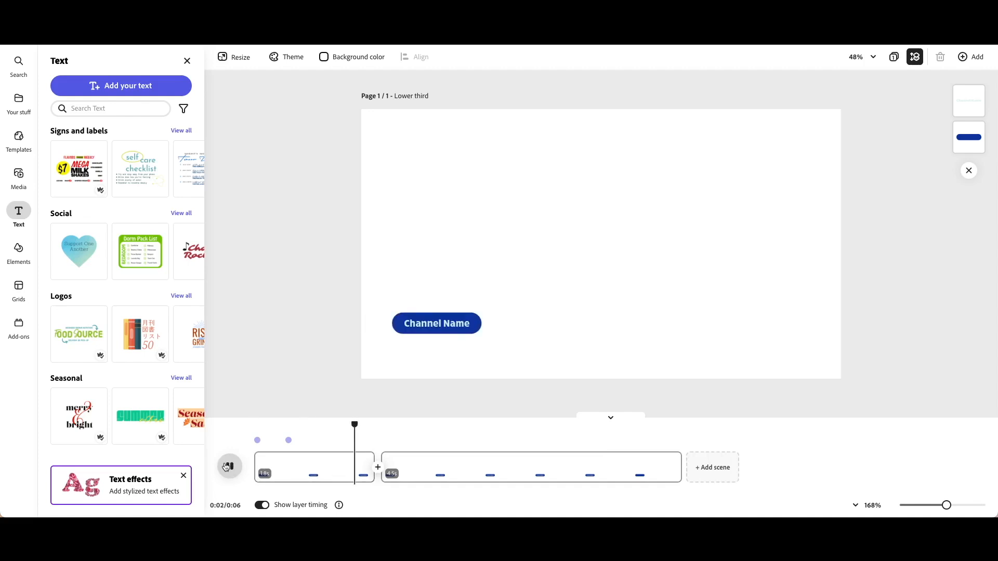
click(640, 466)
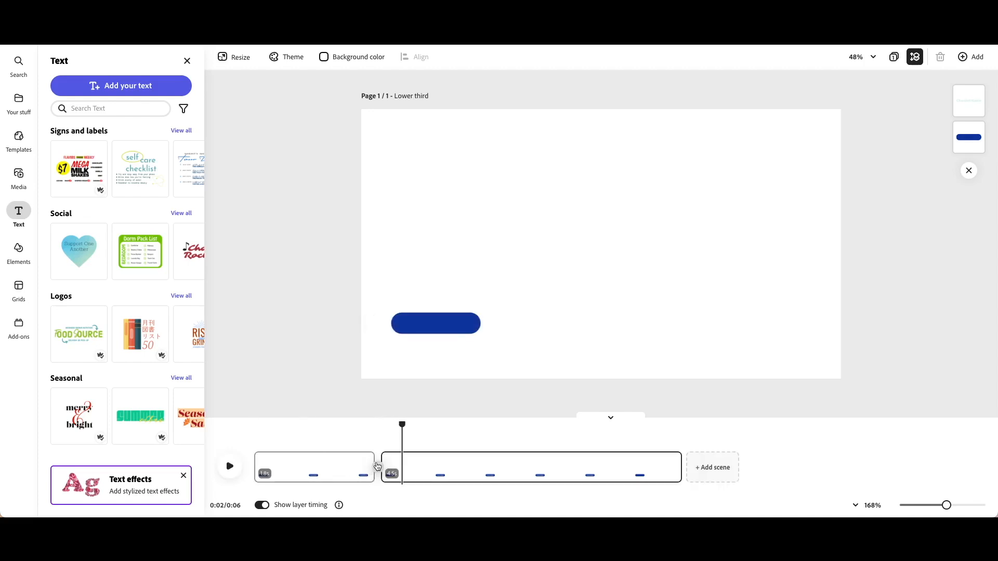
Adjust the first scene's length to 1.6 seconds and play it from the start.
drag(369, 459, 460, 462)
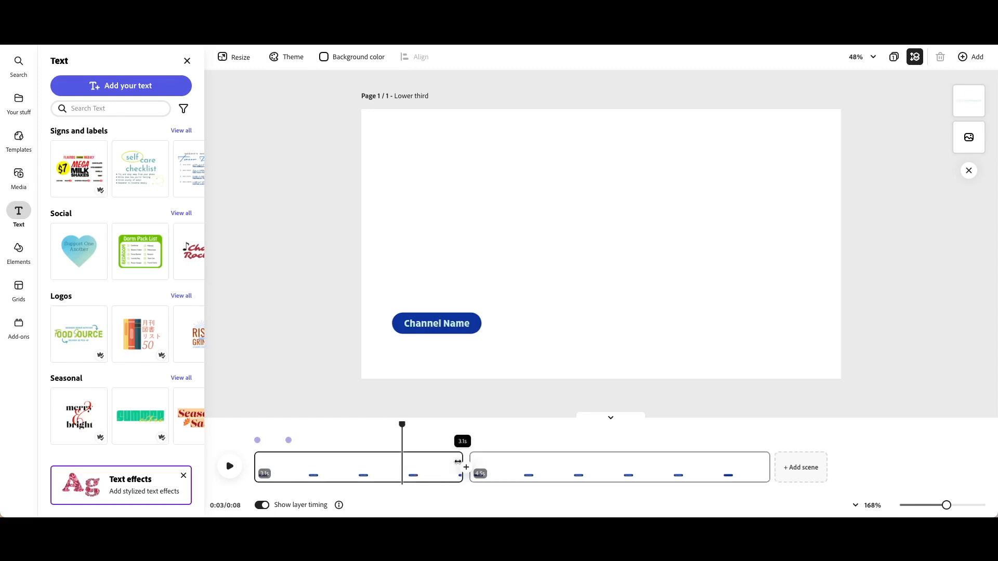
click(255, 425)
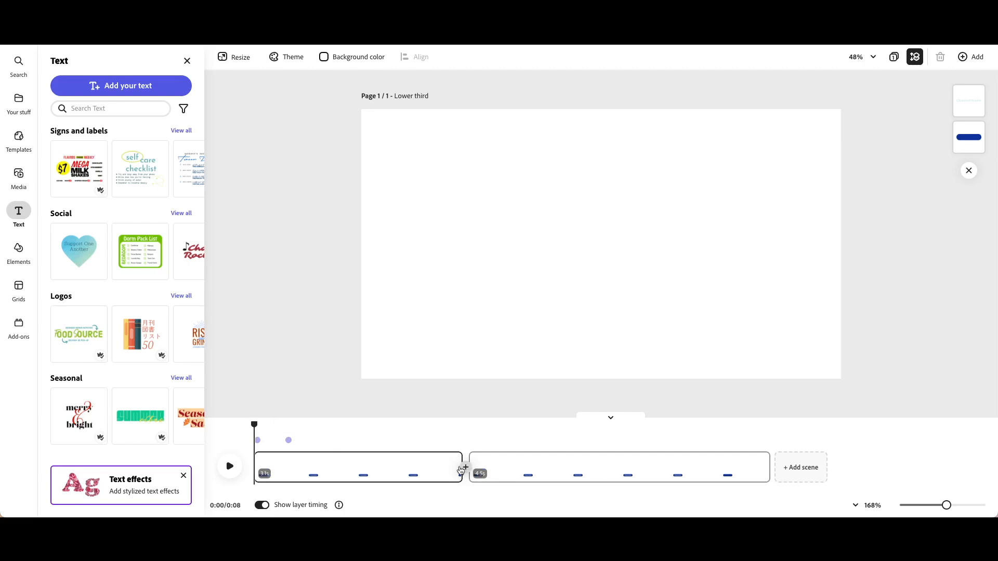
drag(459, 467, 267, 462)
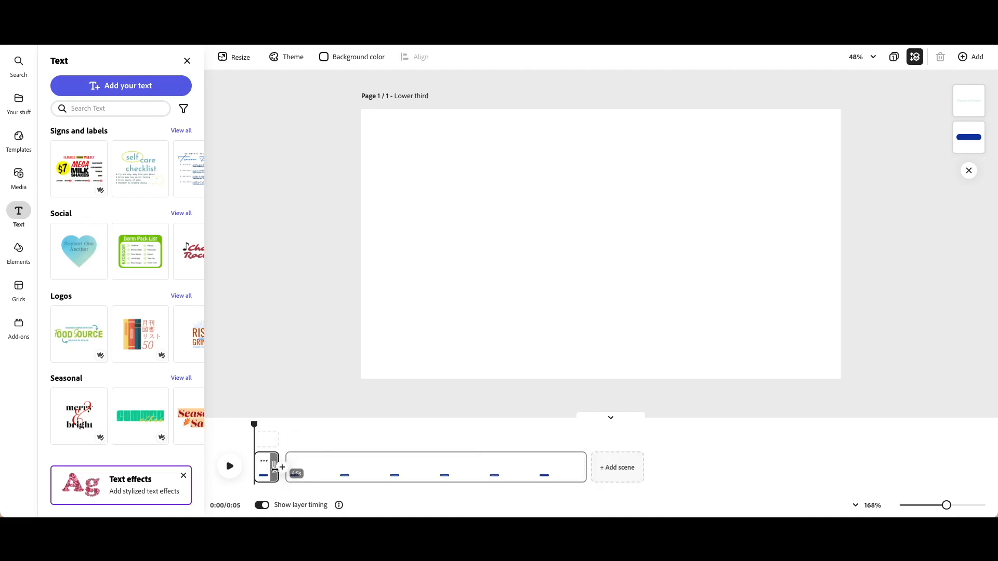
drag(274, 469, 340, 468)
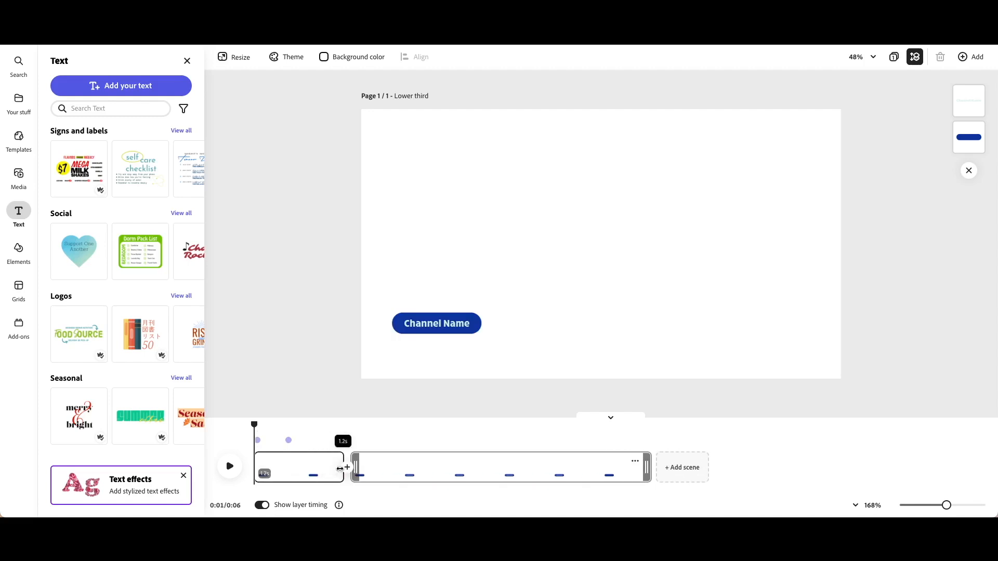
drag(340, 469, 357, 470)
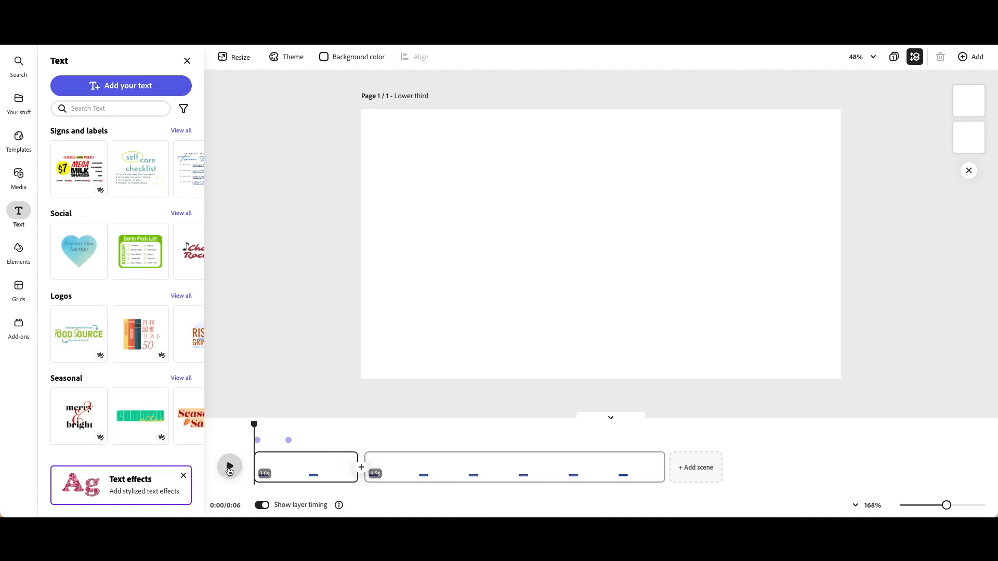
click(229, 470)
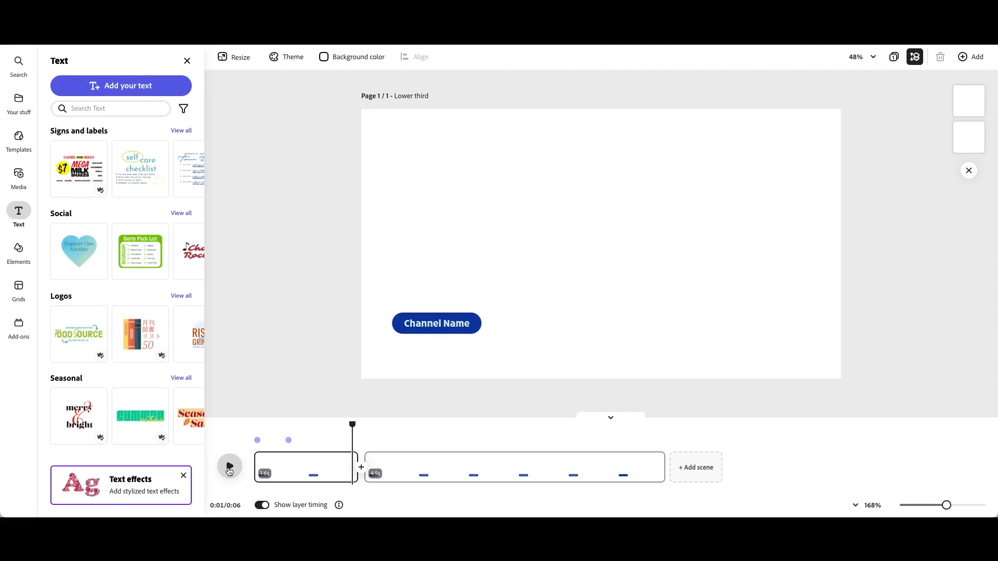
double_click(448, 327)
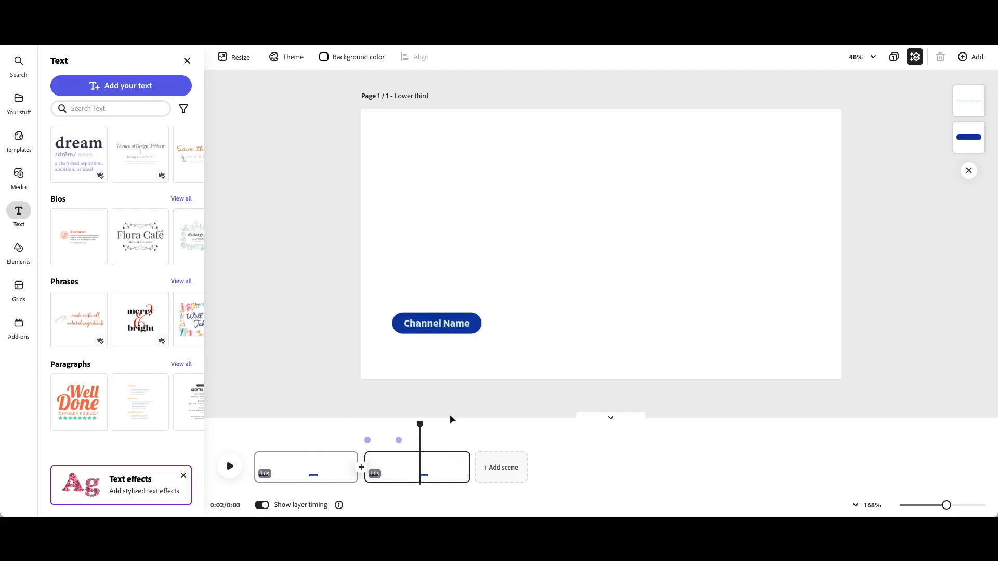
Remove the Slide in animation from the Channel Name text in the second scene, keeping its upward Slide out.
double_click(452, 325)
click(451, 326)
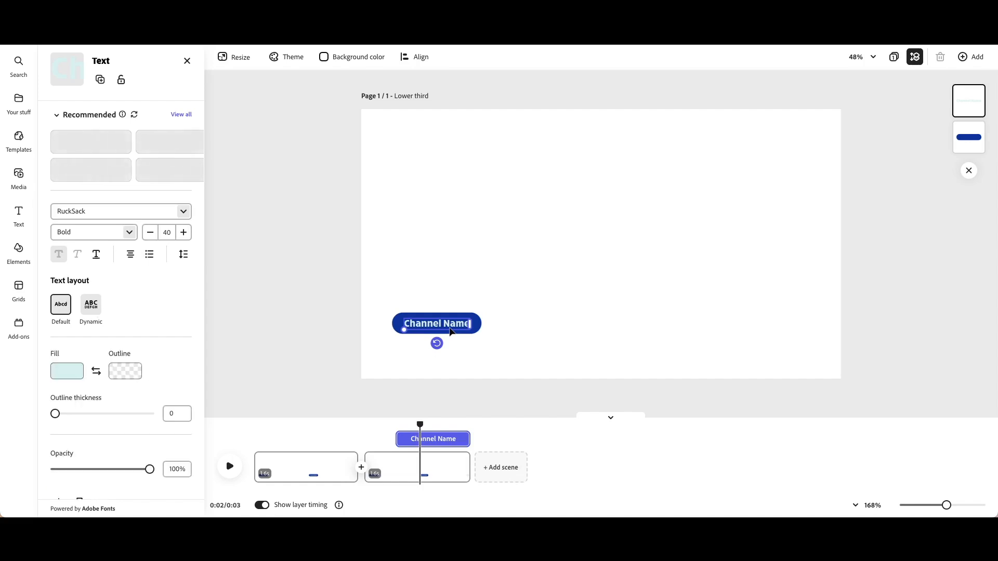
scroll(112, 421, down, 5)
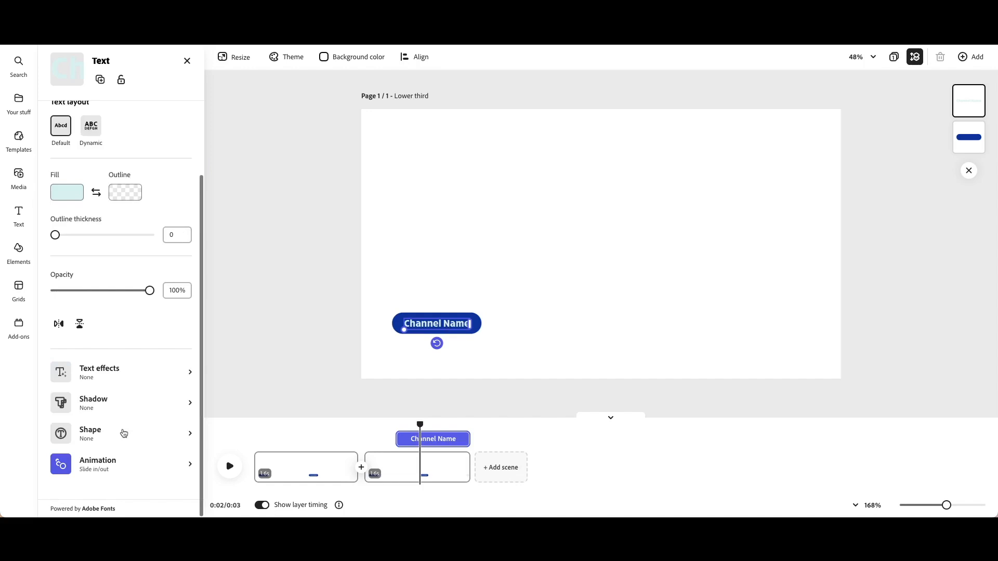
click(116, 471)
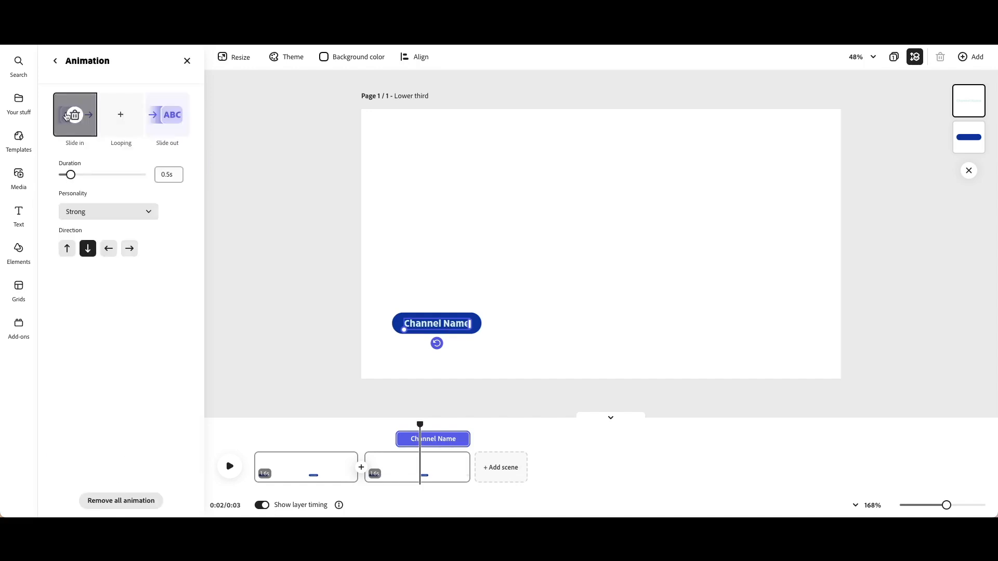
mouse_move(78, 116)
click(75, 116)
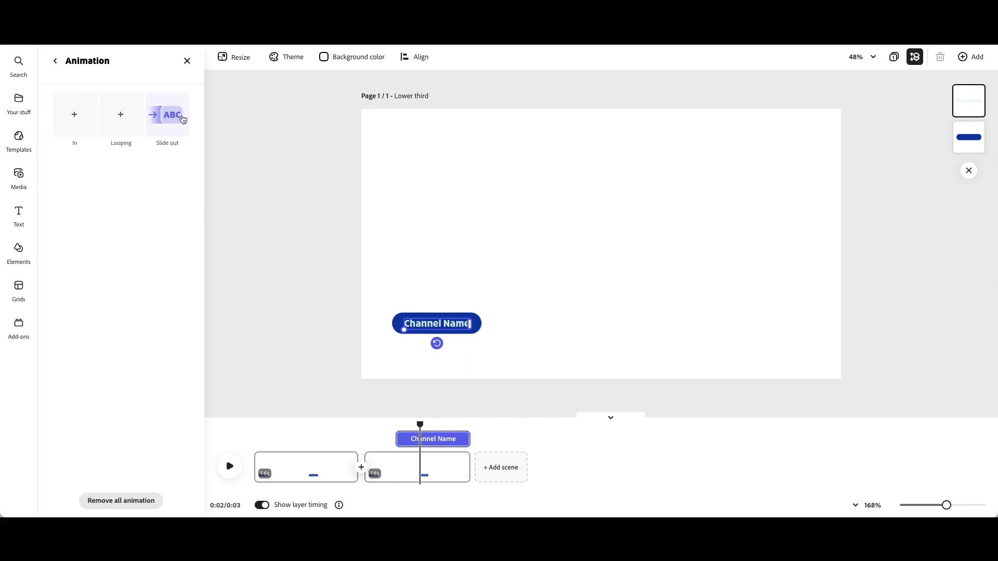
click(175, 135)
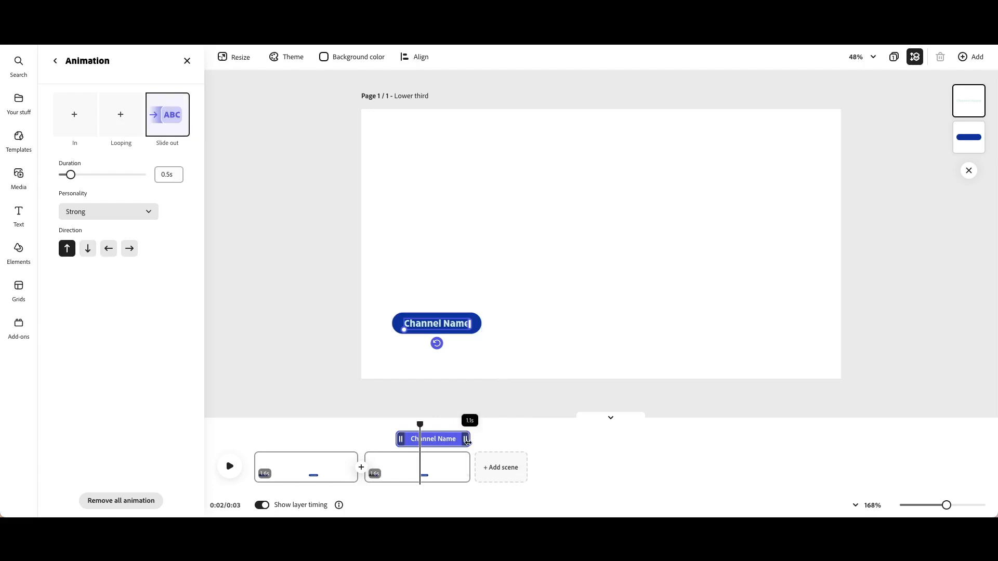
Shorten the second scene to 1.5 seconds and trim its Channel Name layer to end about half a second before the scene does.
click(468, 442)
drag(468, 443, 468, 443)
click(471, 467)
drag(471, 467, 460, 440)
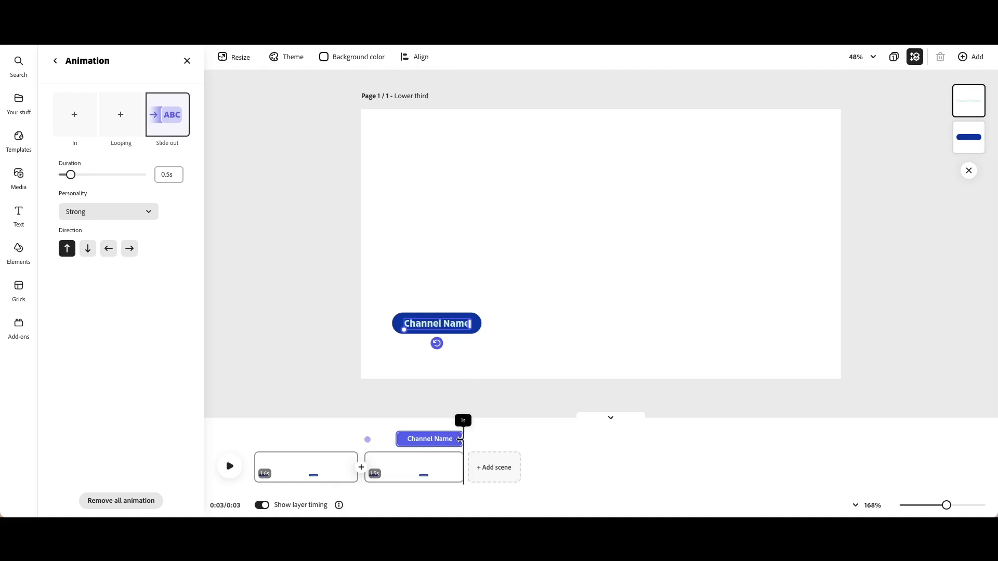
drag(460, 440, 425, 438)
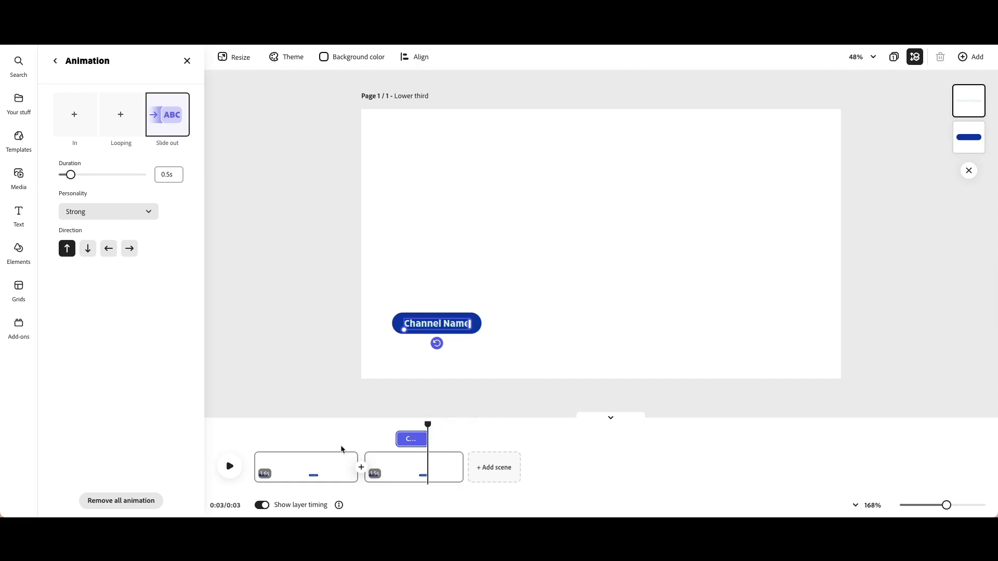
Remove the Slide in animation from the blue pill in the second scene, keeping its leftward Slide out.
click(398, 326)
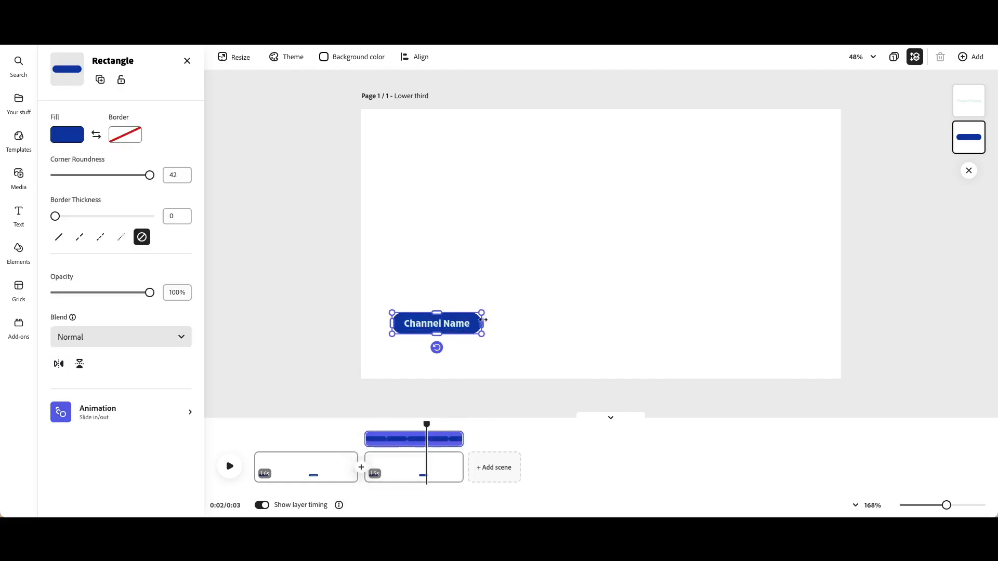
click(112, 415)
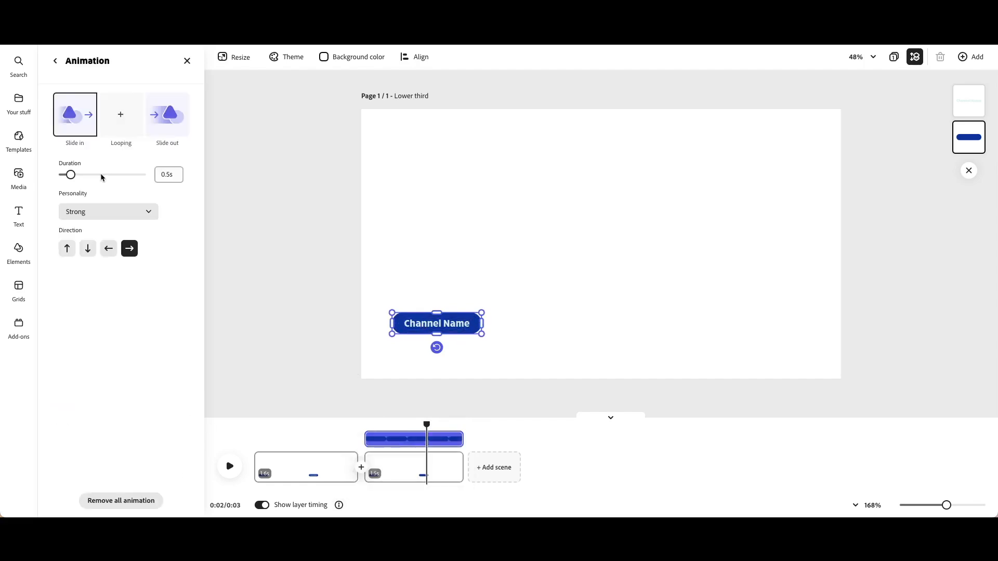
click(74, 119)
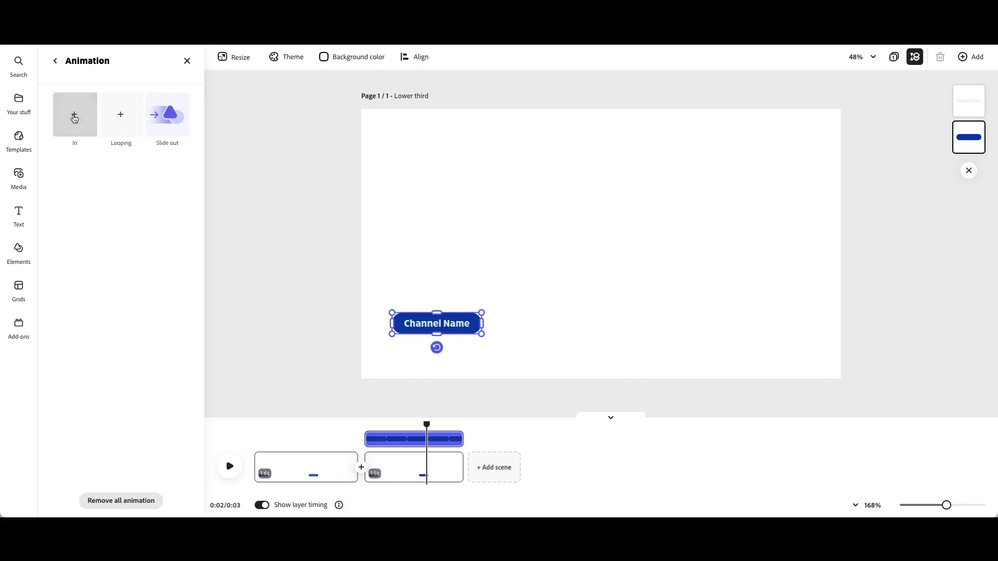
click(188, 137)
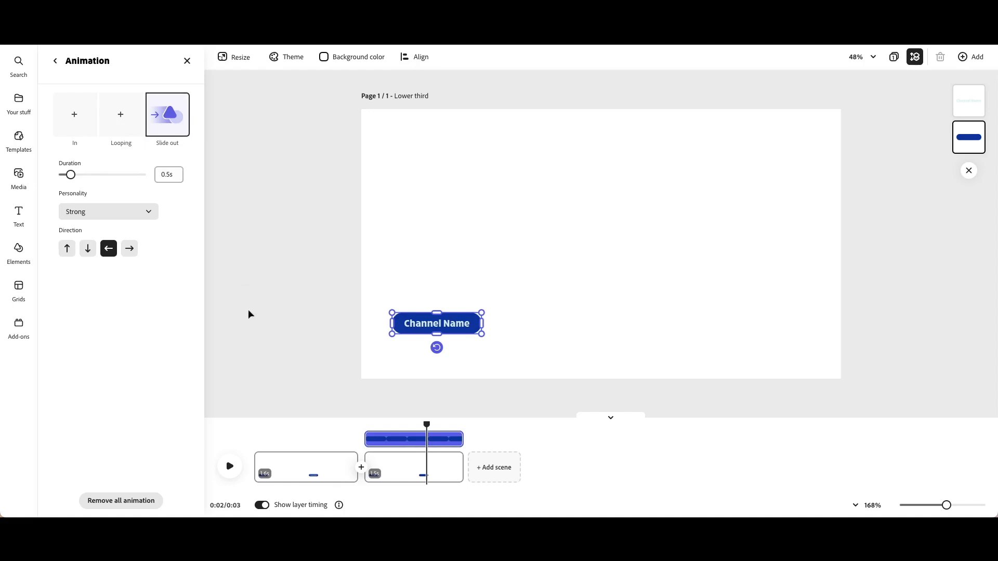
Play the full lower third from the first scene twice to check the slide-in and slide-out timing.
click(334, 440)
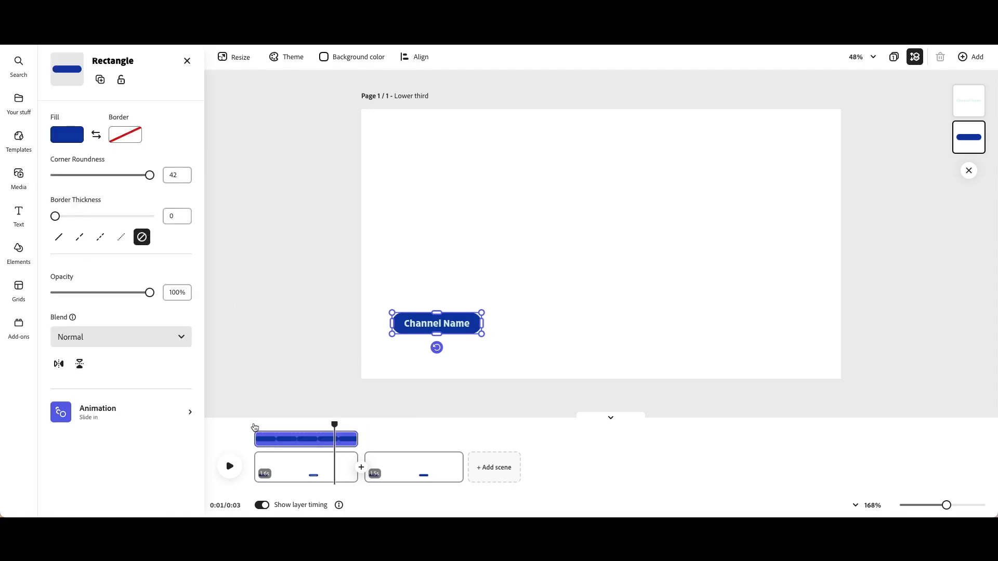
click(255, 423)
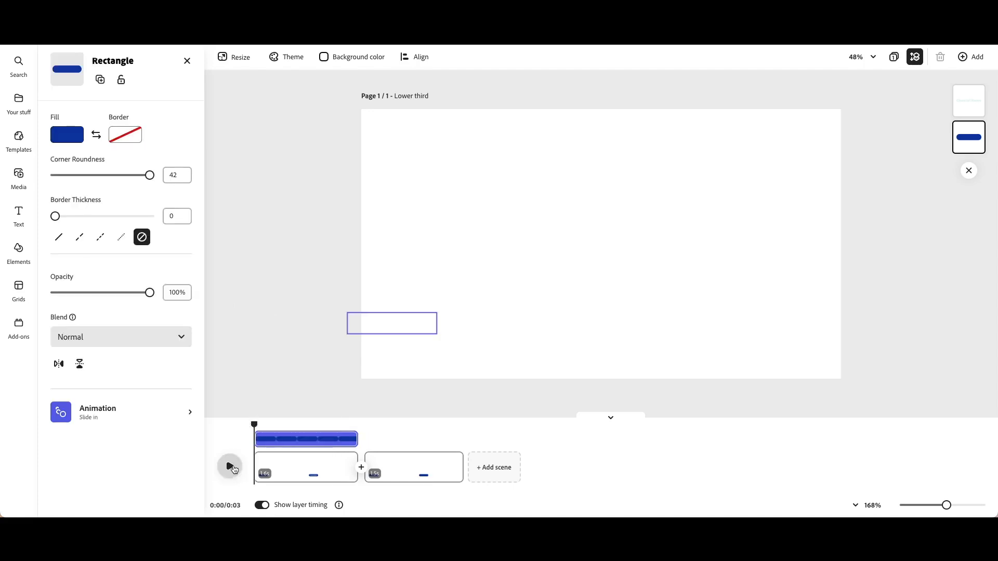
click(234, 469)
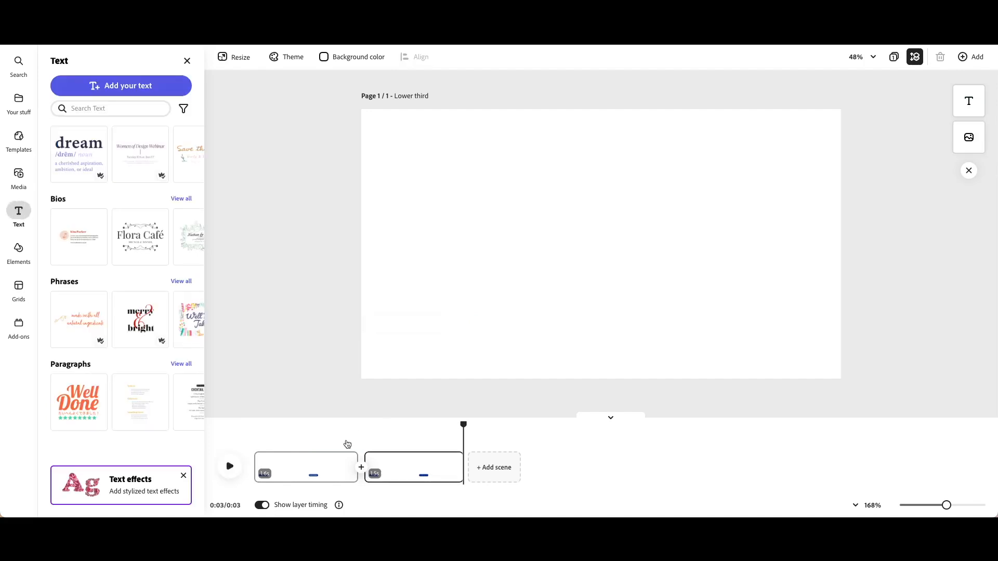
click(324, 434)
click(324, 434)
click(231, 468)
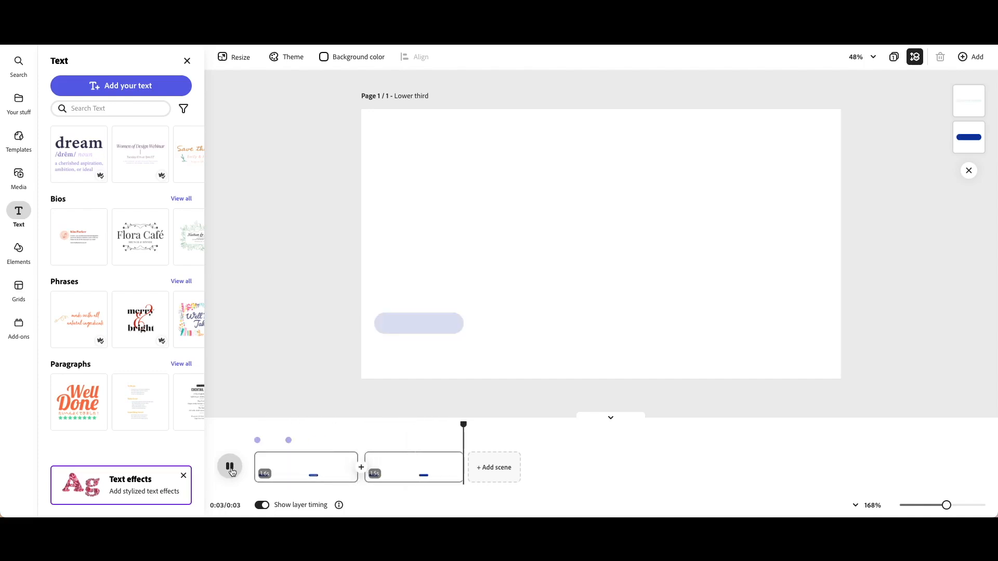
Extend the start of the second scene's Channel Name text layer back to the beginning of that scene.
click(398, 437)
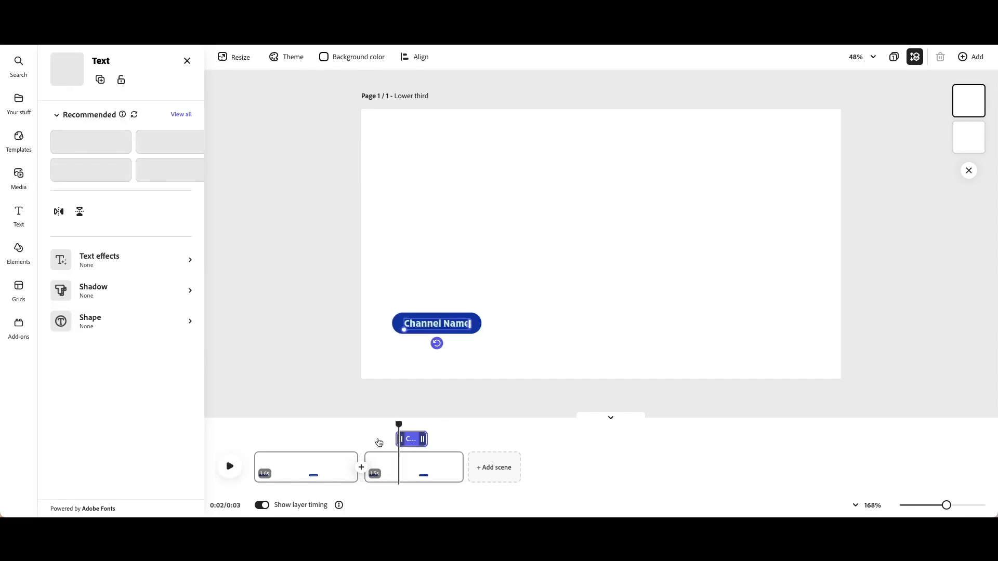
drag(367, 439, 365, 438)
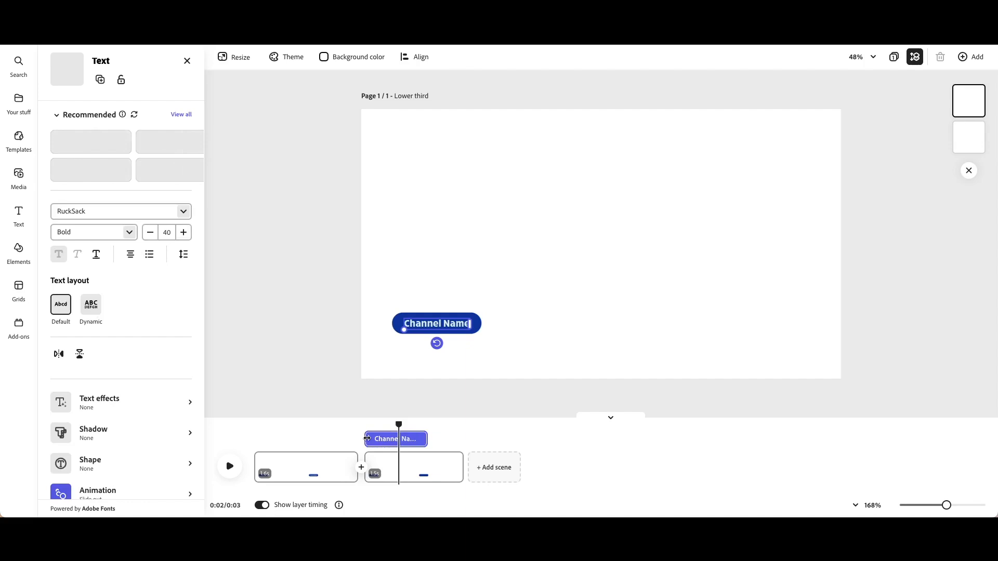
drag(362, 385, 271, 442)
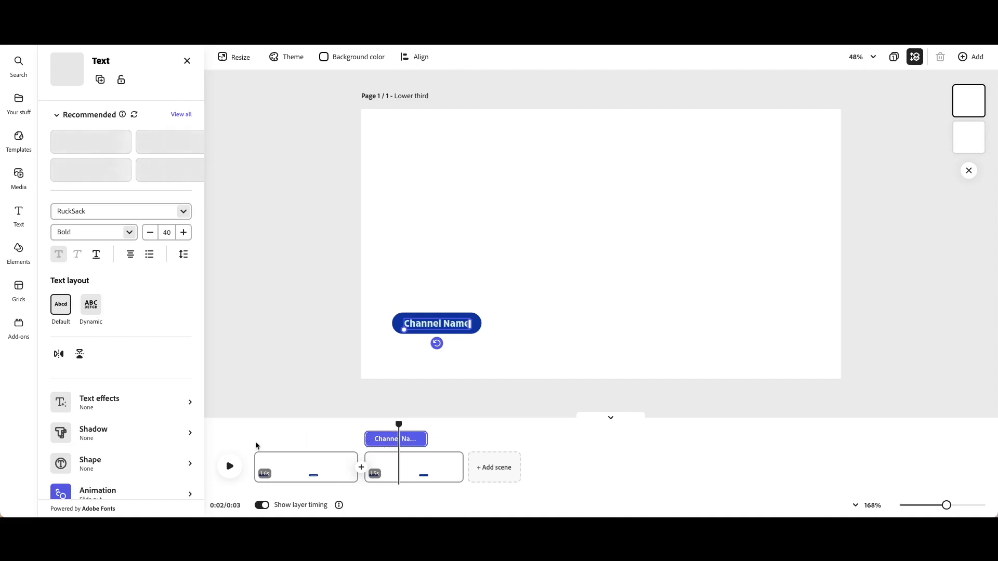
Play the second scene from its beginning to check the slide-out timing of the Channel Name text and pill.
click(358, 426)
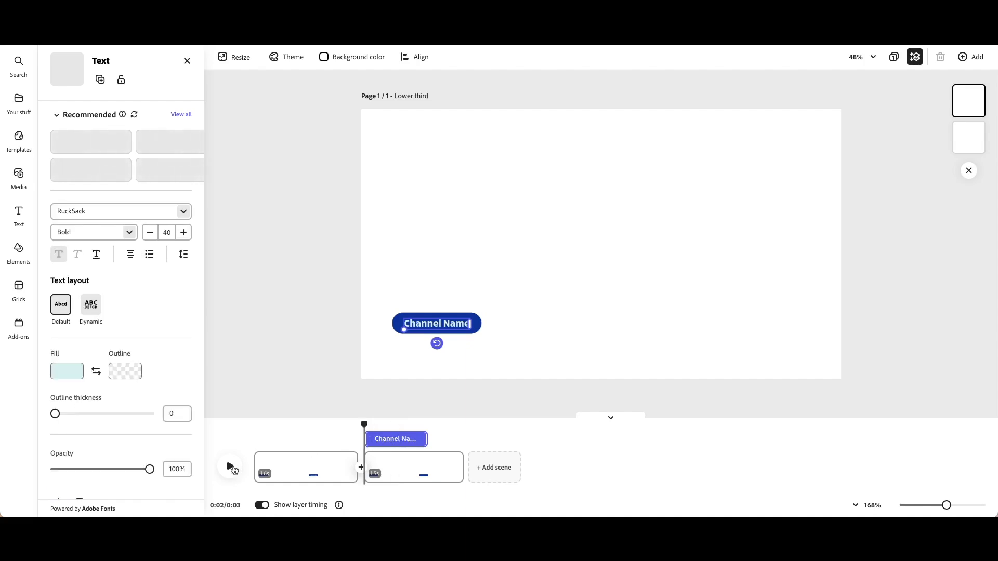
click(230, 470)
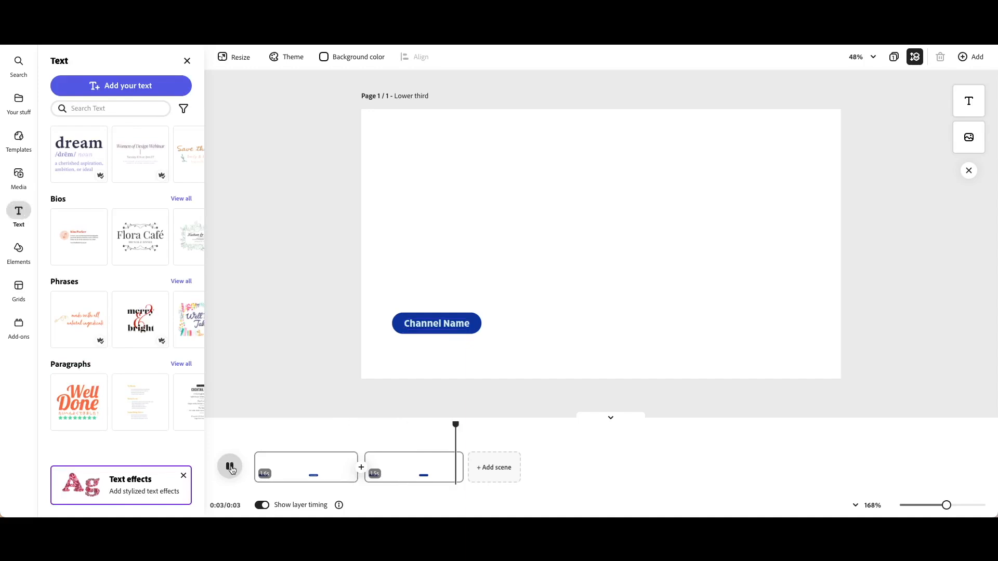
click(233, 471)
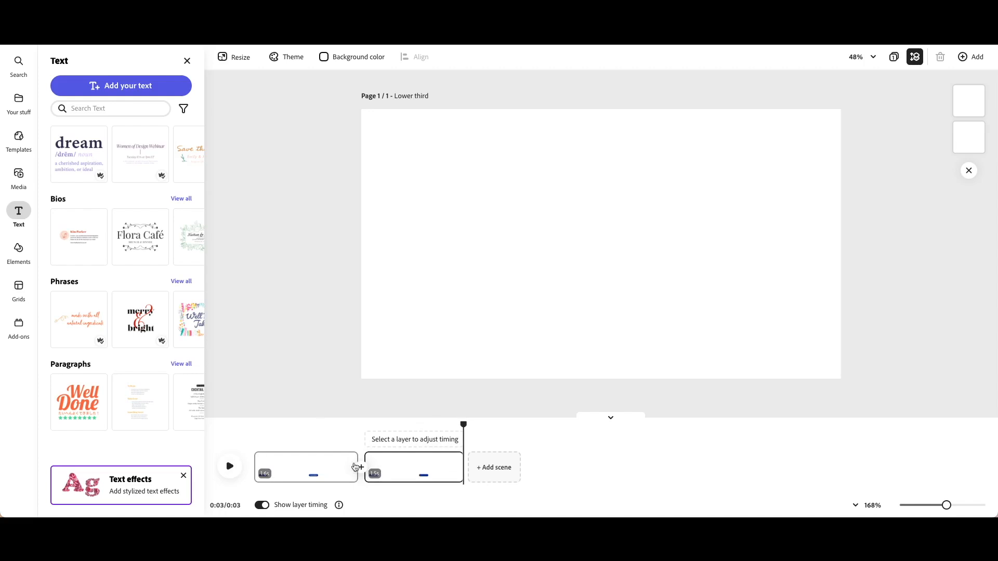
Lengthen the first scene to 2 seconds and play the whole lower third from the start.
drag(352, 463, 382, 459)
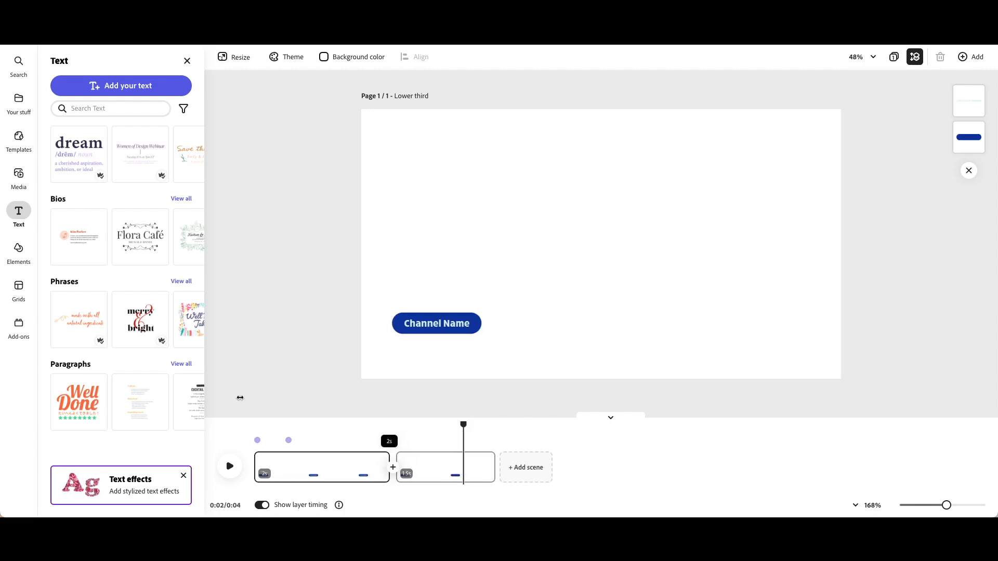
click(255, 427)
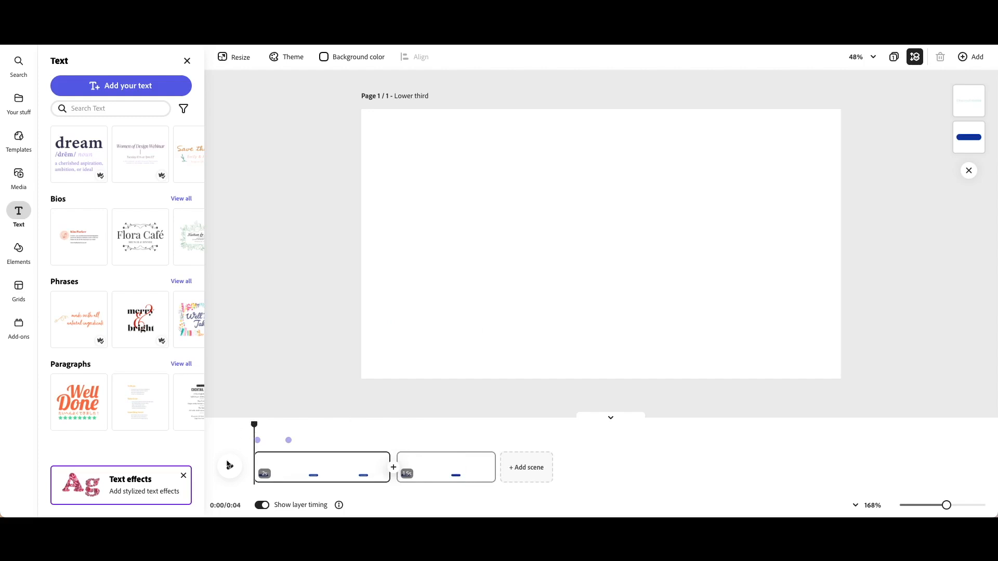
click(229, 467)
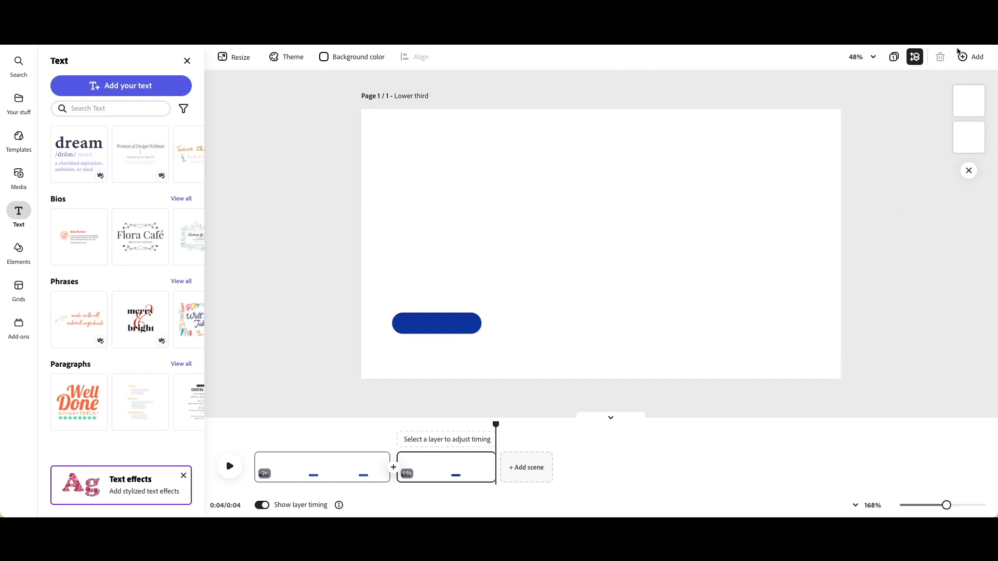
Add a new page of the same size and title it Subscribe.
click(971, 56)
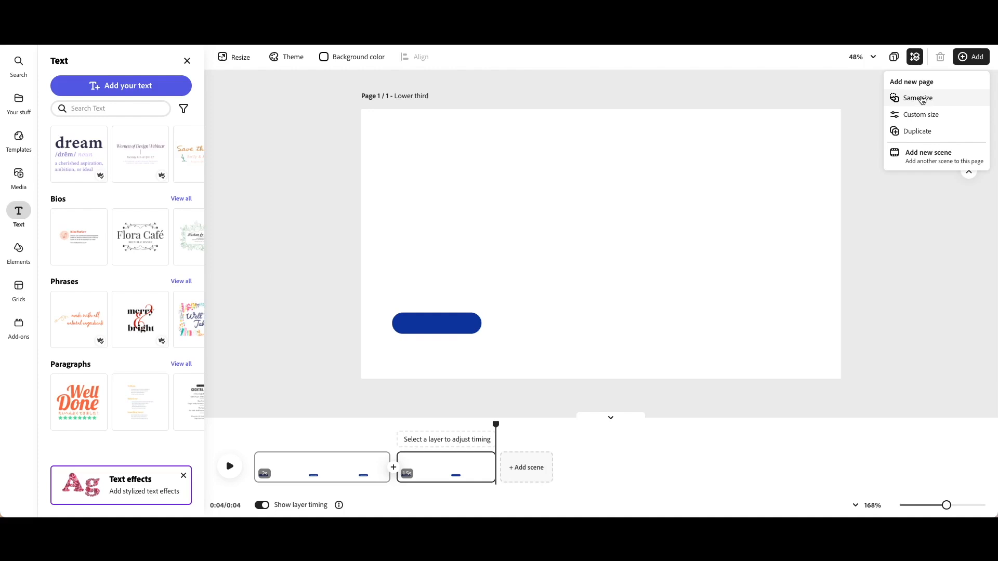
click(860, 201)
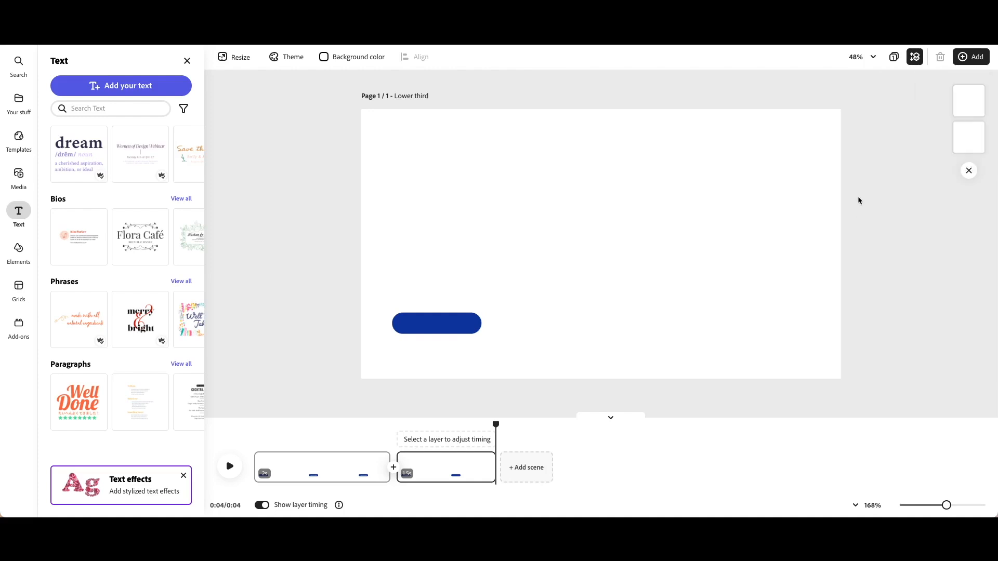
click(960, 60)
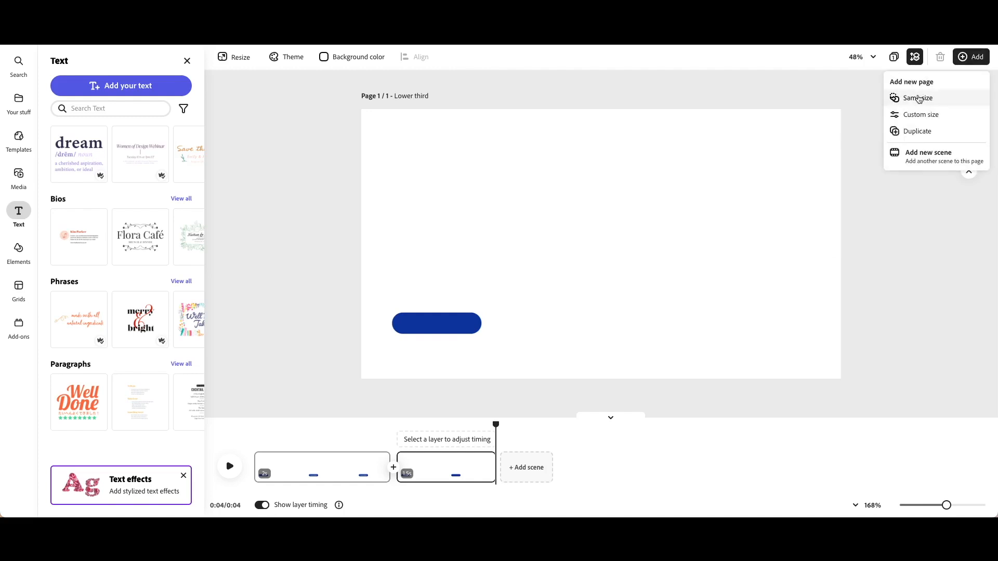
click(919, 98)
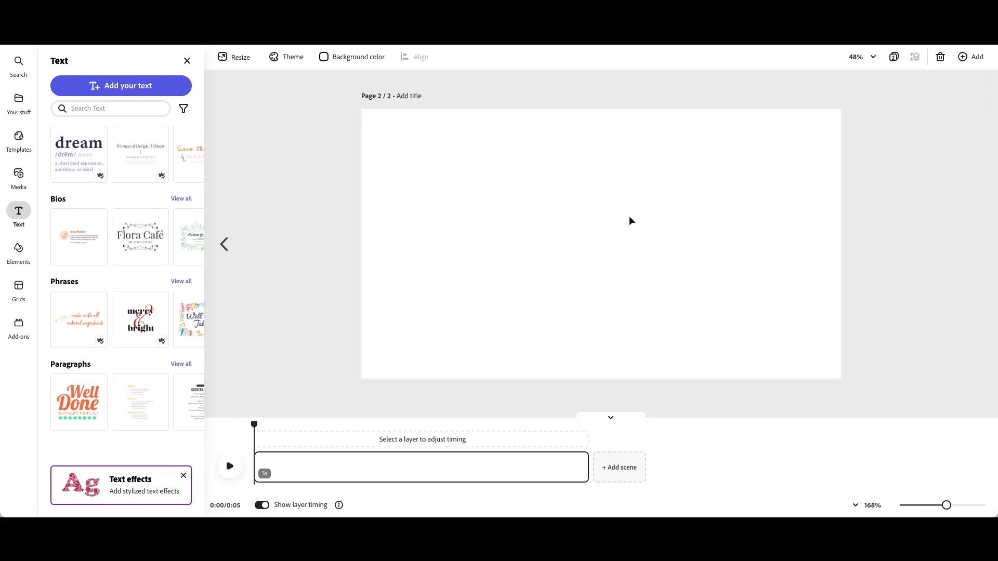
click(407, 99)
text(Subscribe)
click(488, 389)
Add a rounded rectangle, flatten it into a wide blue pill near the page's lower edge, and remove its border.
click(17, 255)
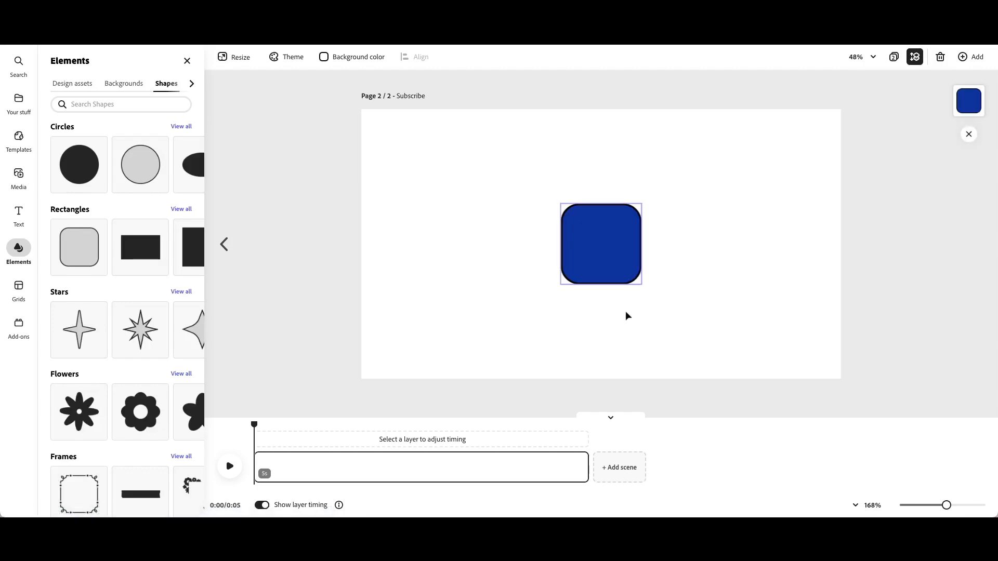
drag(621, 250, 628, 319)
drag(607, 273, 604, 330)
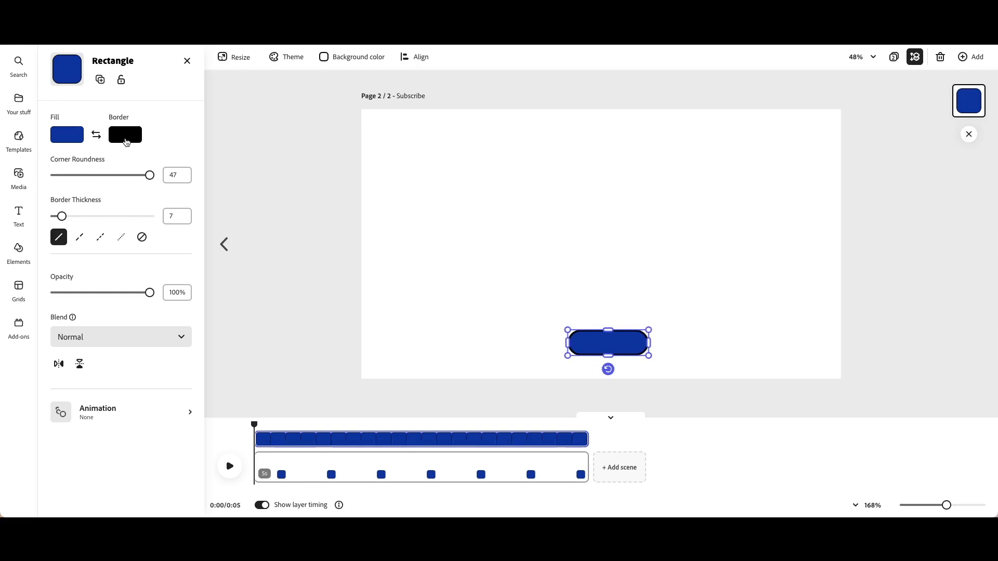
click(141, 237)
Add a solid thumbs up icon, fill it with the library's pale aqua, and fit it inside the pill's left end.
click(18, 249)
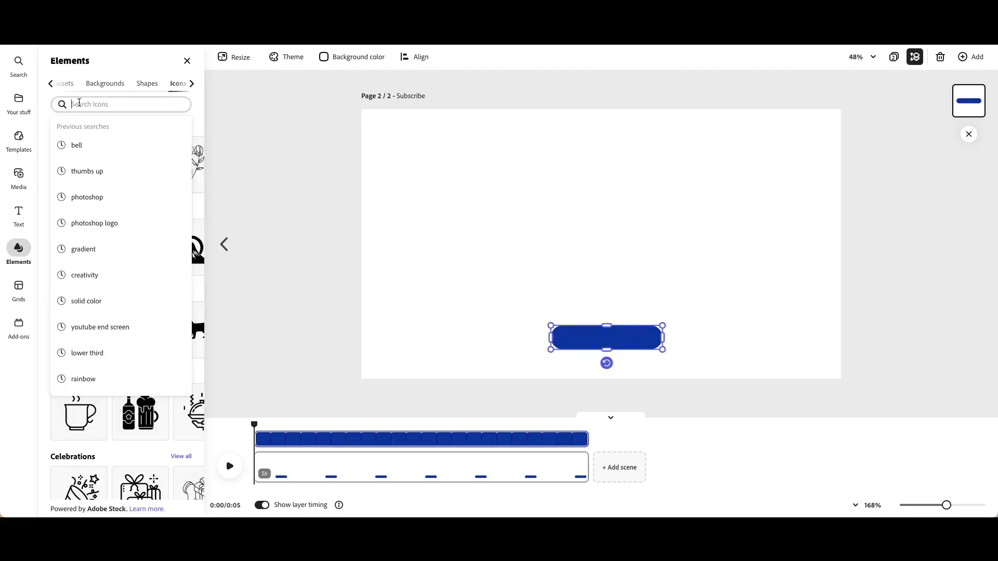
click(87, 171)
click(92, 281)
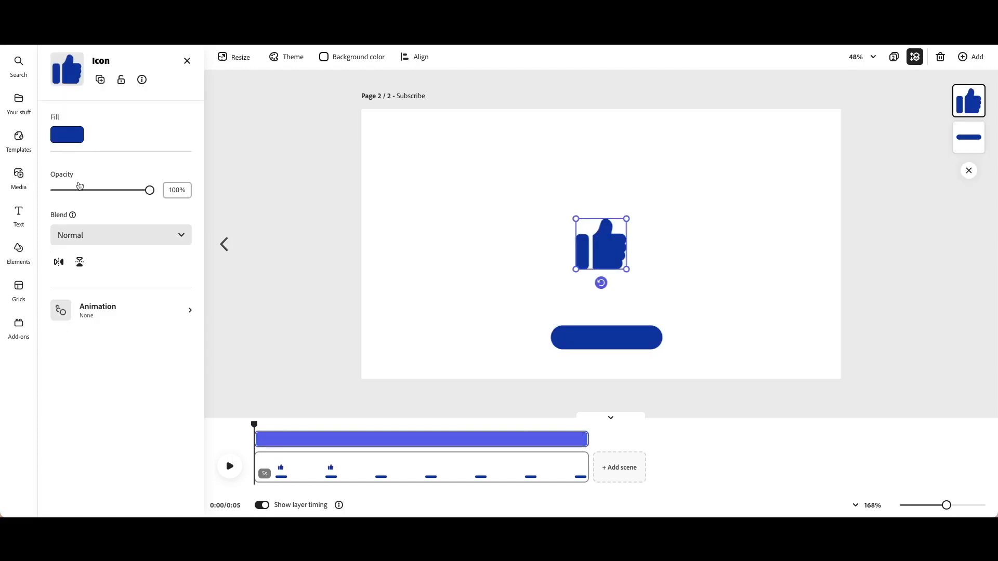
click(69, 136)
click(130, 199)
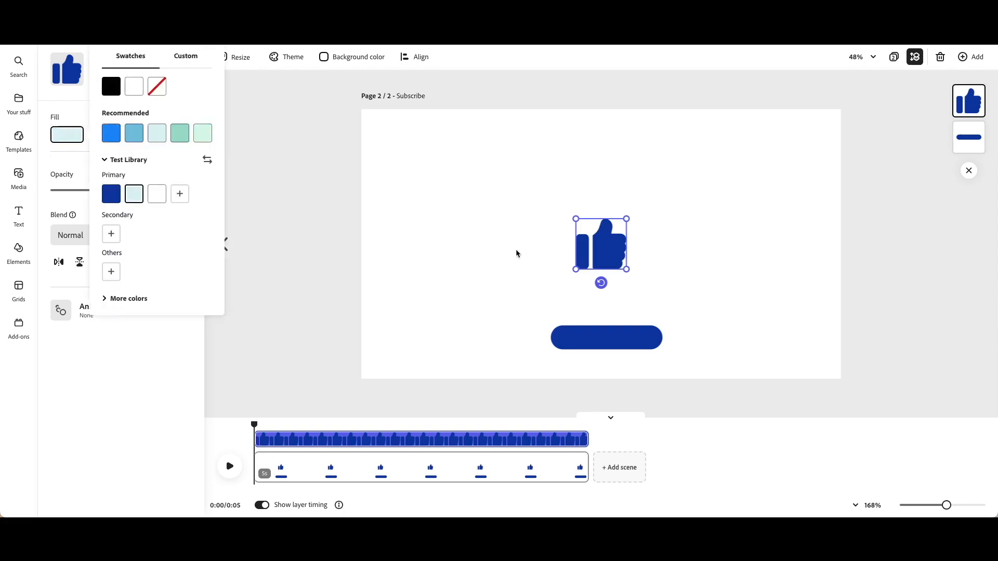
drag(597, 247, 593, 334)
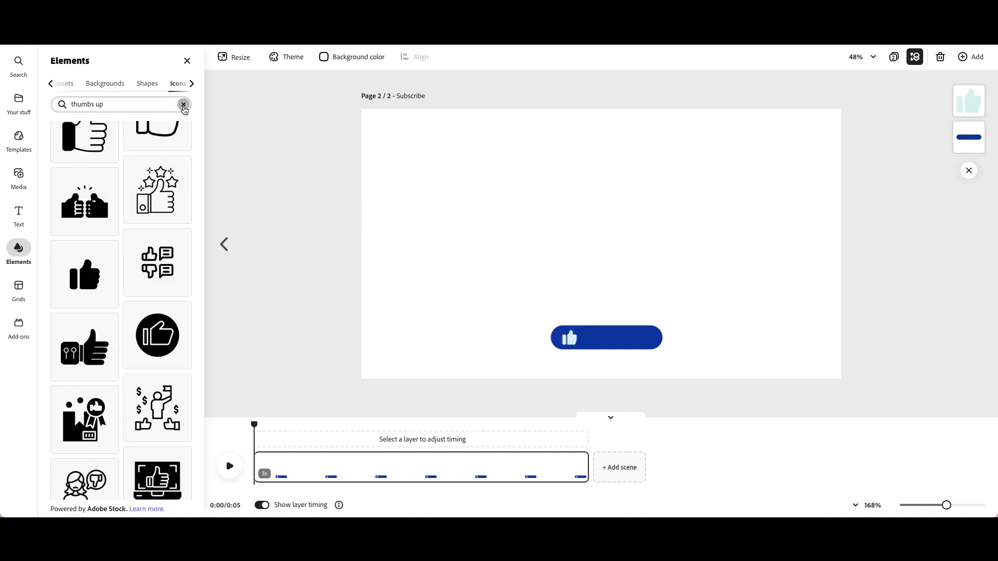
Search the icons for bell, add the solid bell, and fit it inside the pill's right end.
click(183, 105)
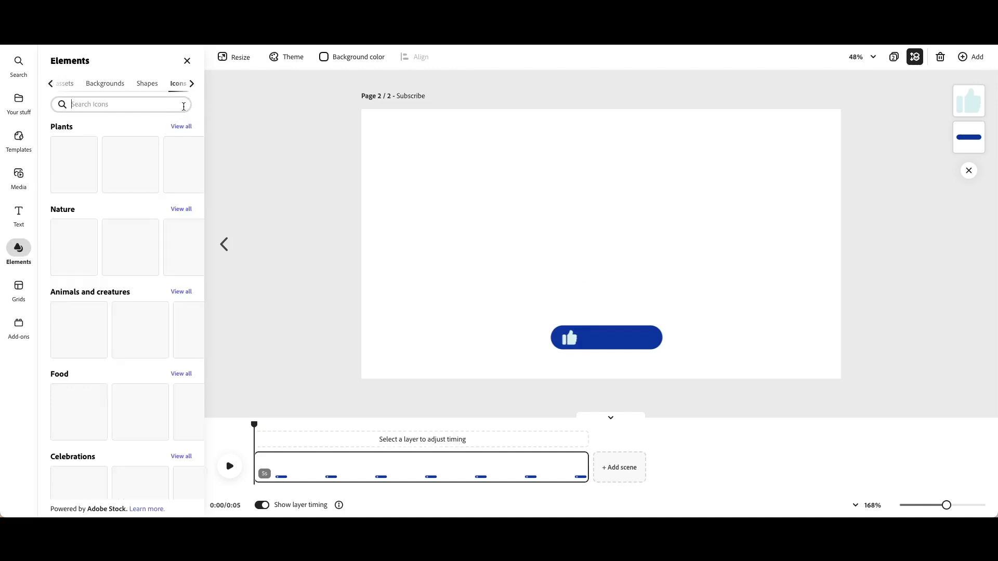
click(183, 107)
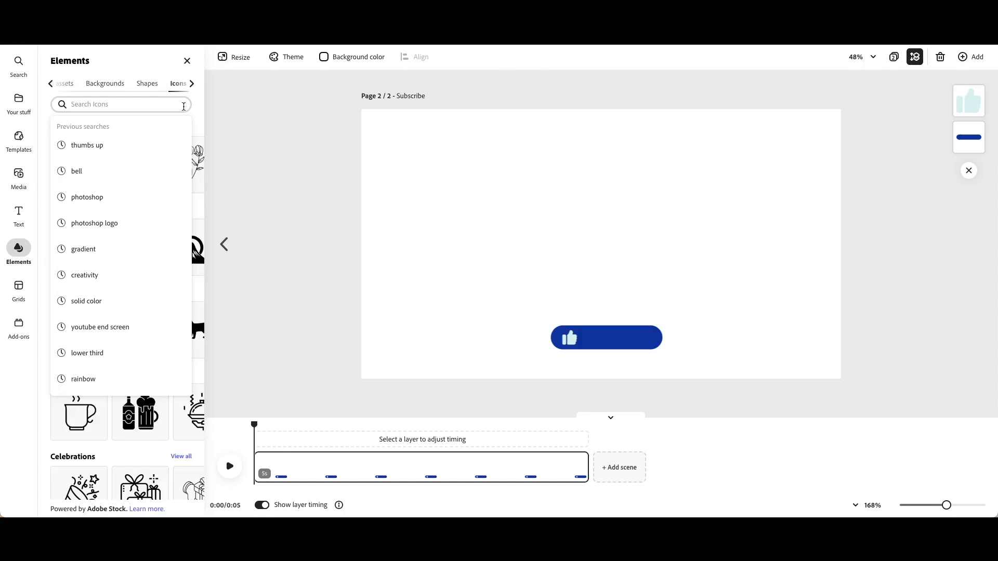
click(76, 171)
click(84, 288)
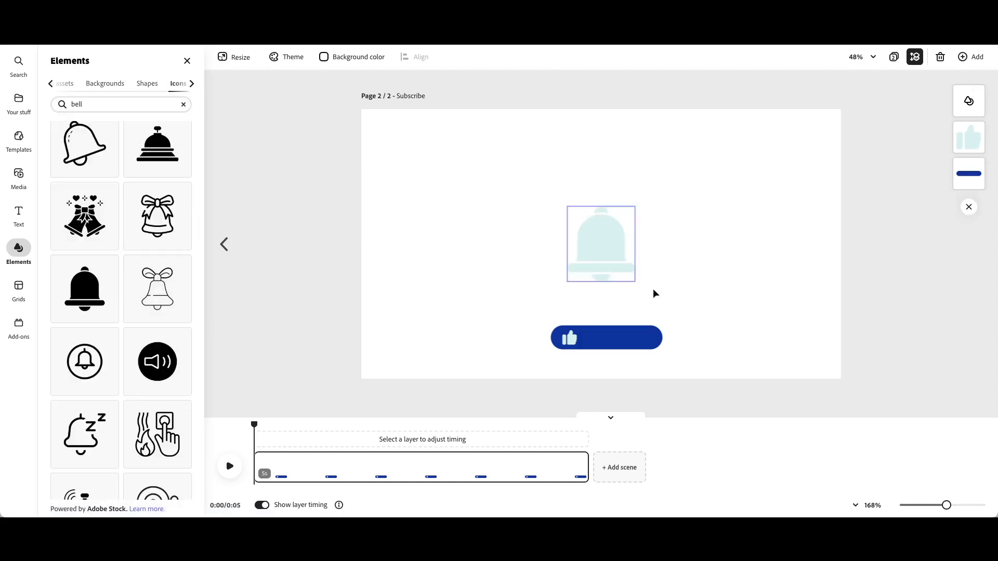
drag(626, 278, 653, 336)
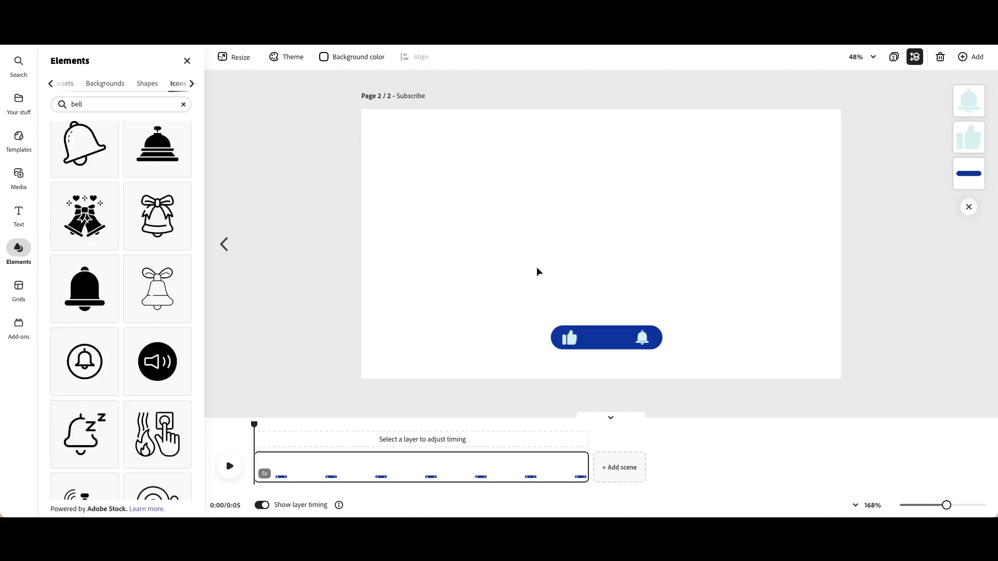
Add the text Subscribe, shrink it, fill it with the library's pale aqua, and place it on the pill between the icons.
click(18, 213)
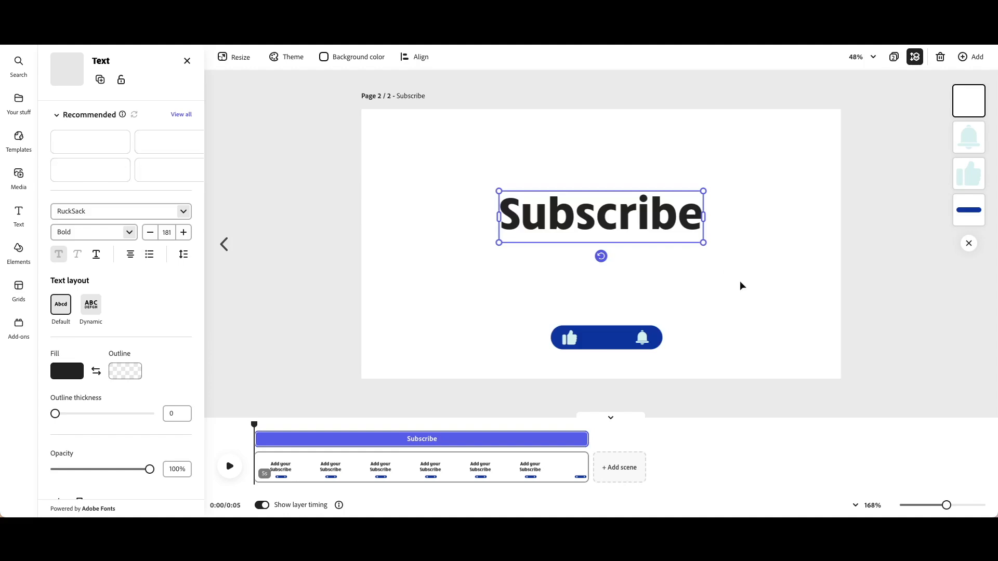
drag(703, 243, 615, 209)
click(58, 315)
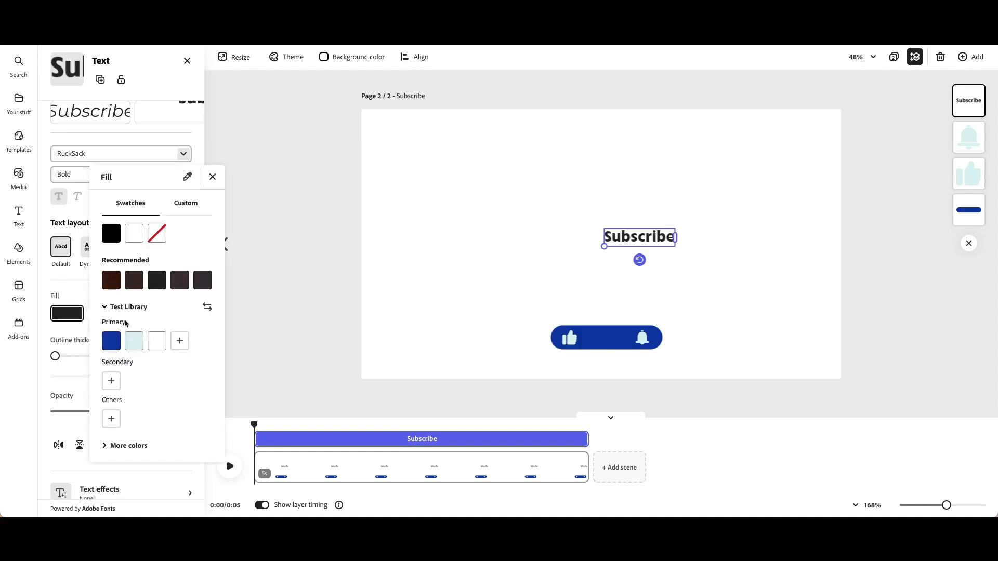
click(135, 339)
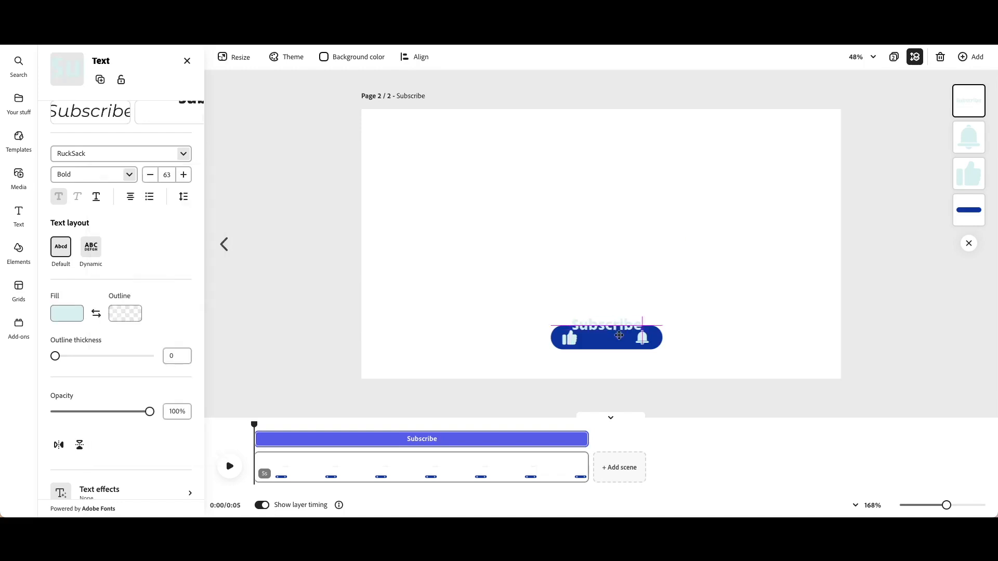
drag(616, 332, 621, 339)
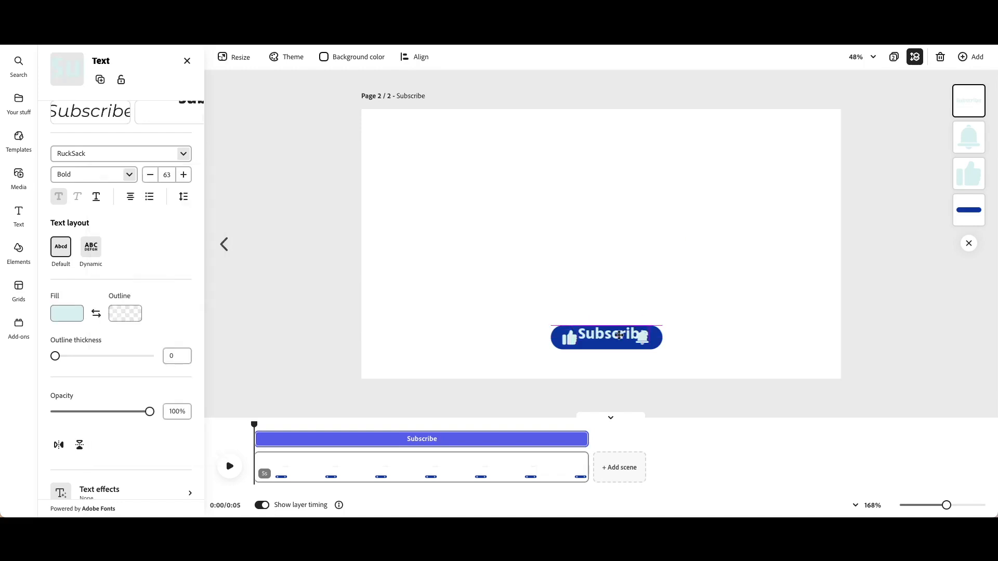
Widen the pill to the right and distribute the thumbs up, Subscribe text and bell horizontally inside it.
click(653, 331)
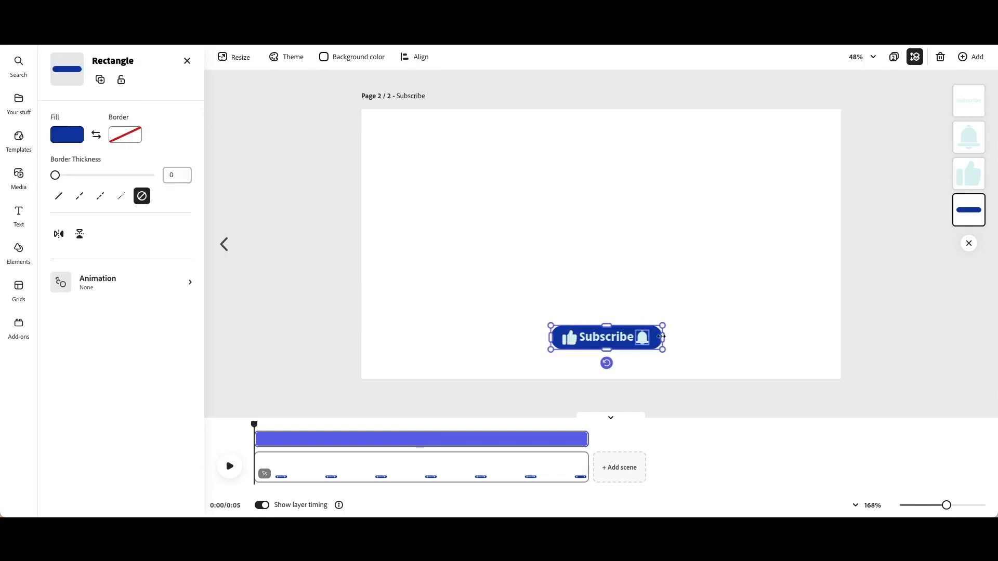
mouse_move(685, 340)
mouse_down()
mouse_move(705, 340)
mouse_move(684, 341)
mouse_up()
key(ctrl+a)
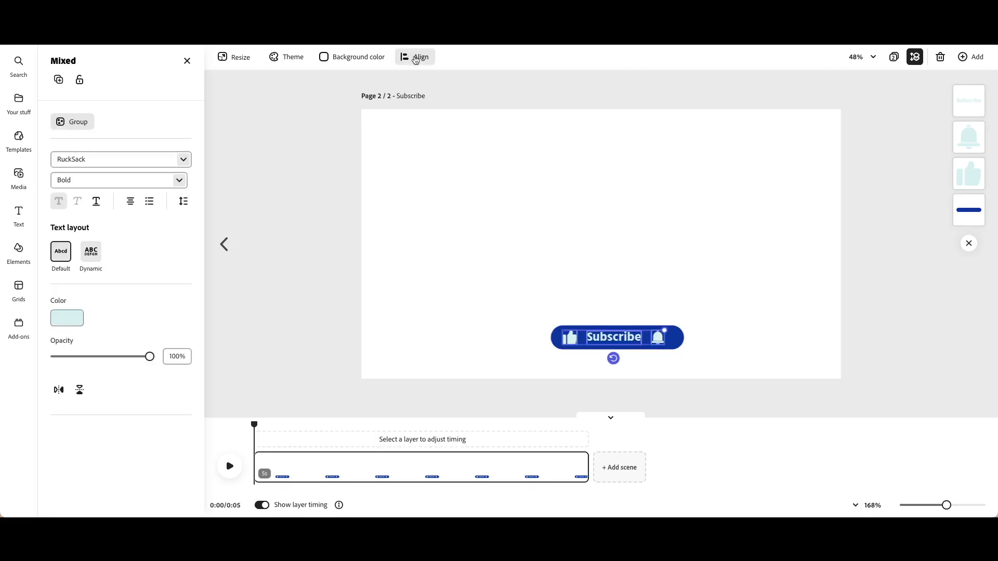
click(416, 58)
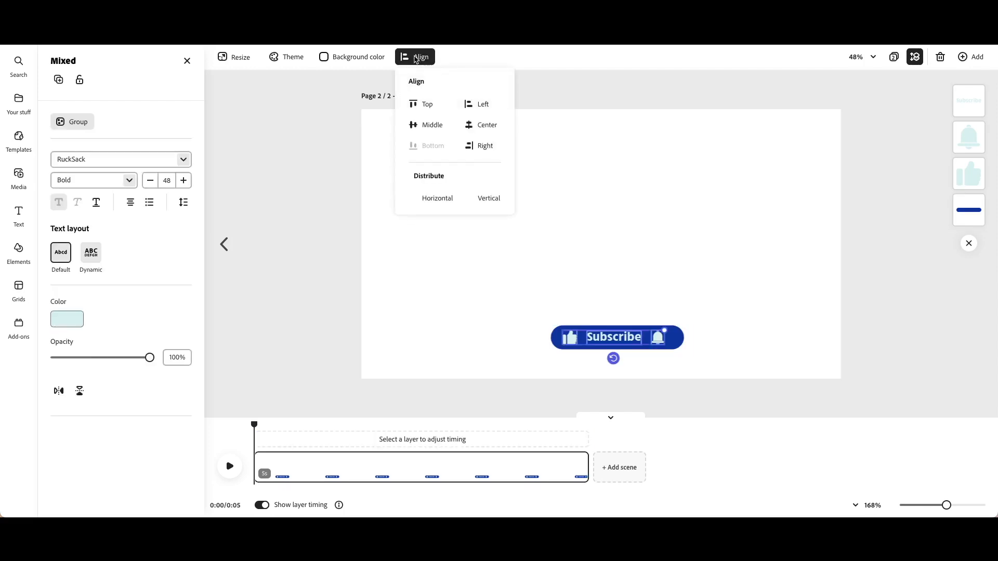
click(435, 202)
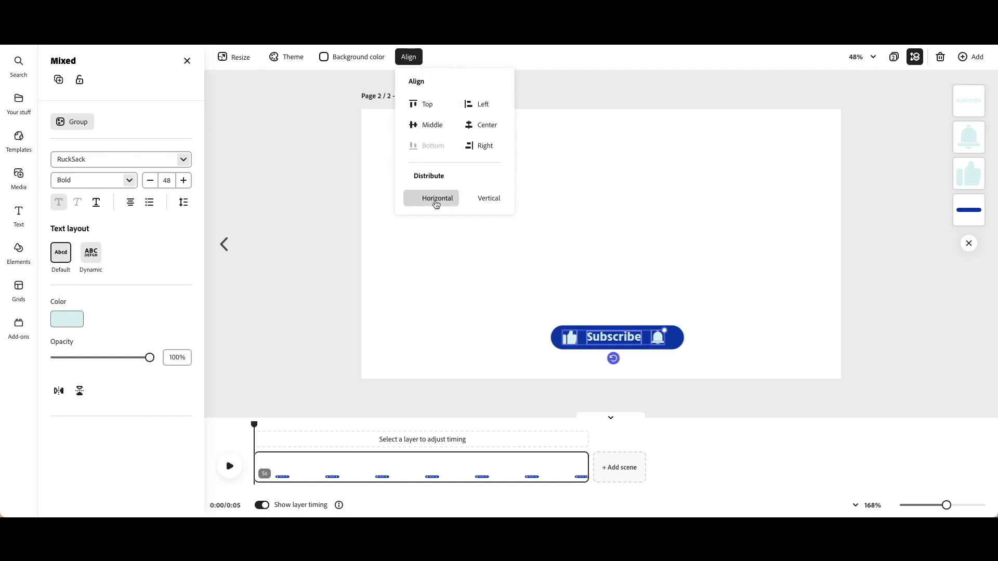
click(625, 266)
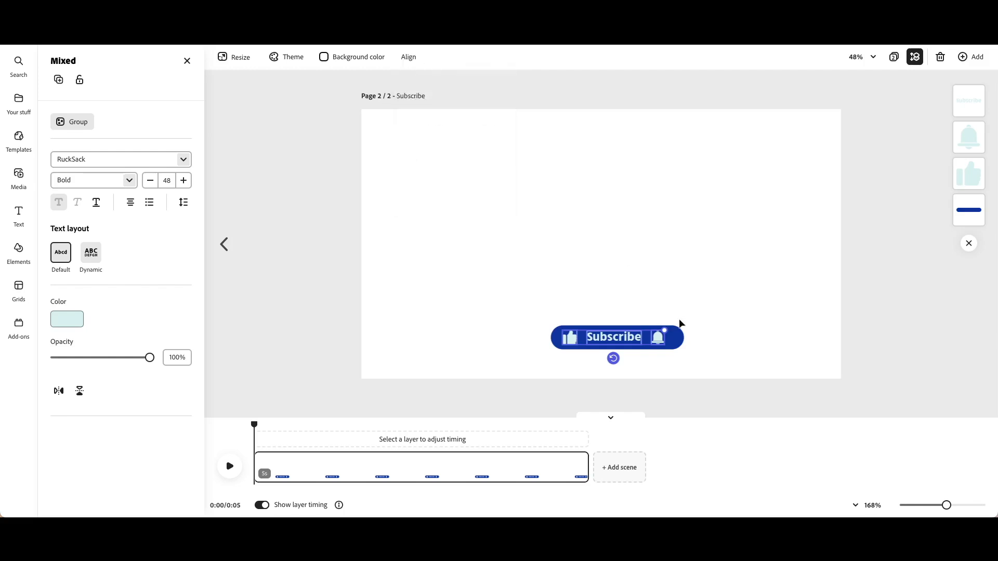
Group the icons and Subscribe text, center the group horizontally with the pill, and ungroup them.
key(ctrl+g)
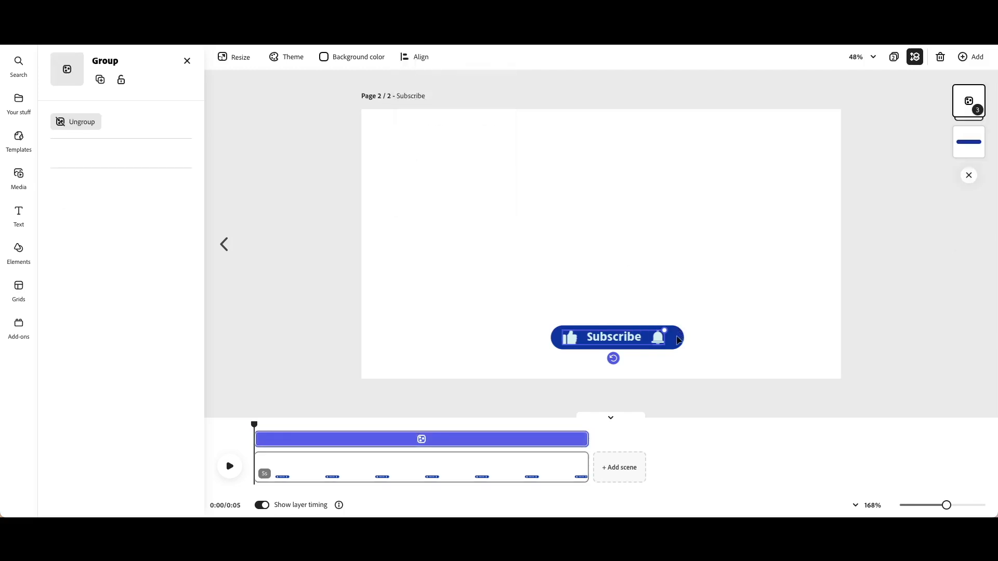
key(ctrl+shift+g)
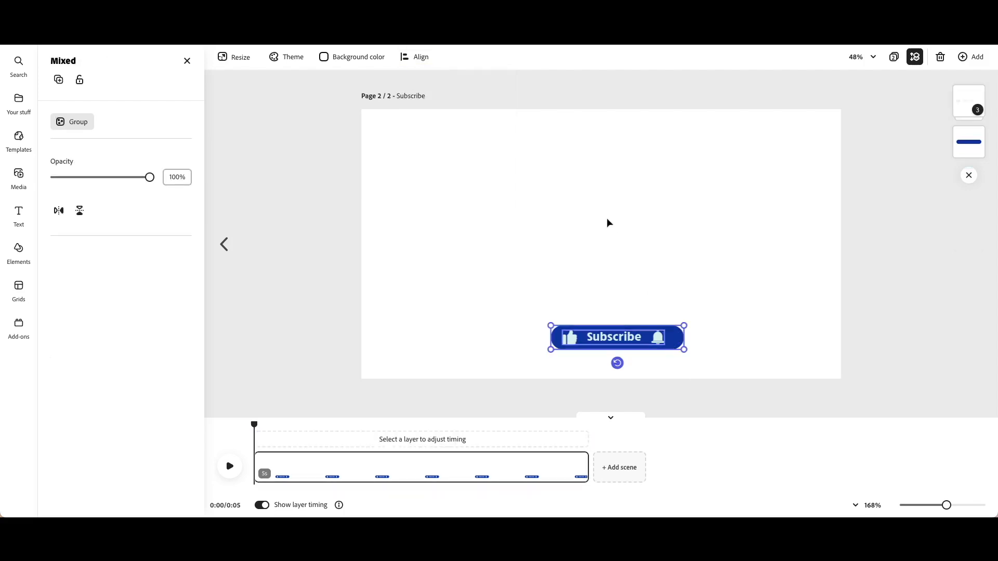
click(426, 57)
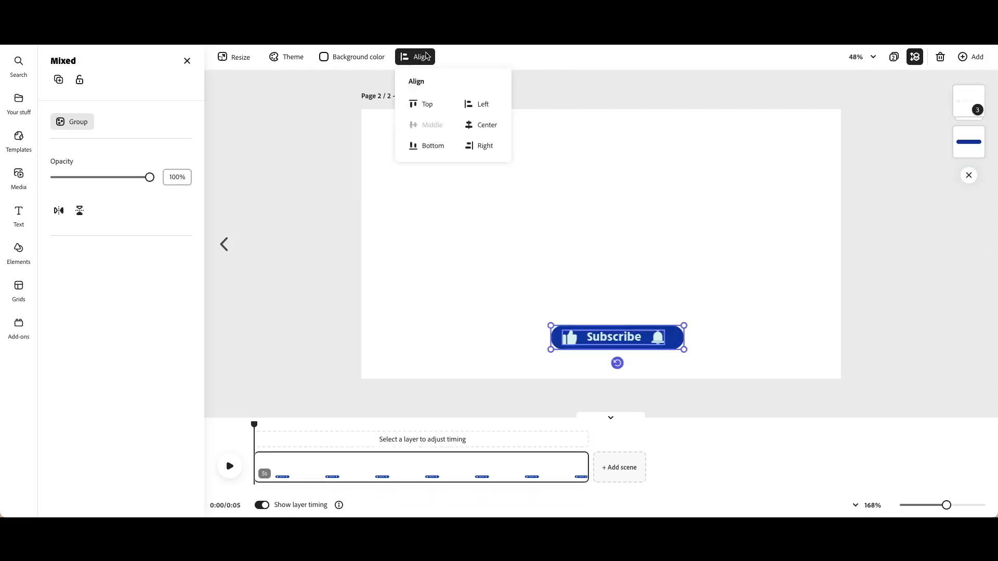
click(489, 128)
click(519, 304)
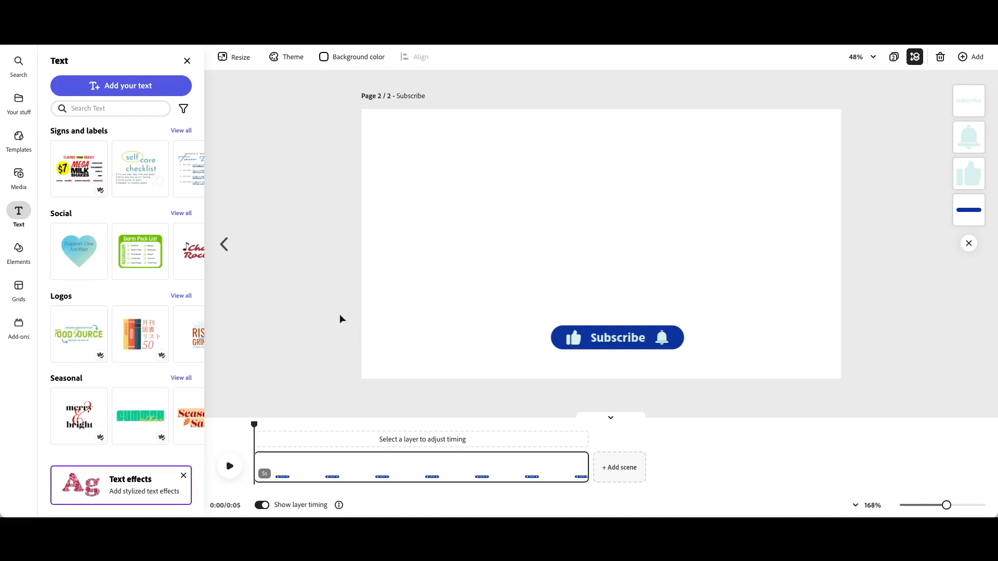
Give the blue pill a Slide in animation with an upward direction.
click(682, 343)
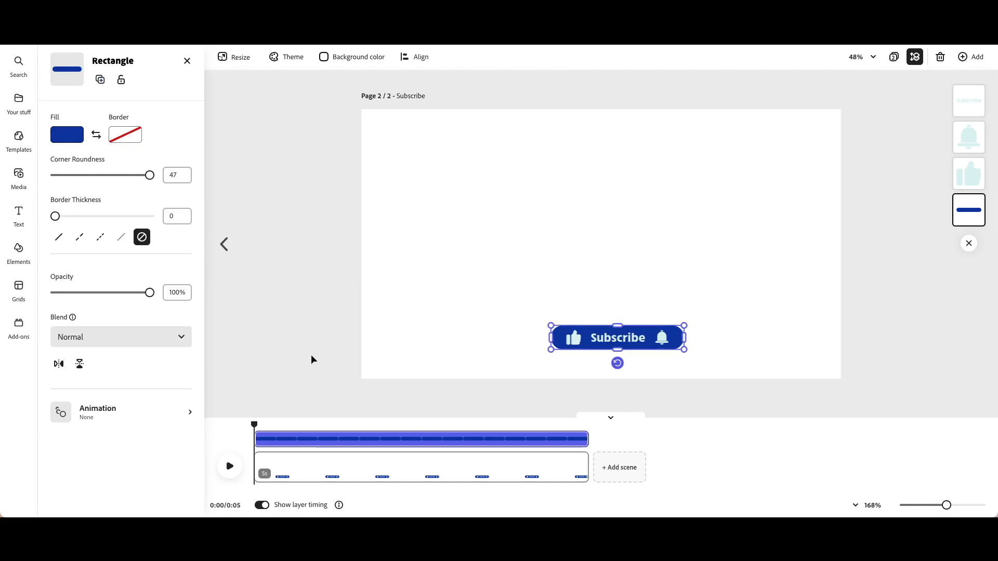
click(111, 418)
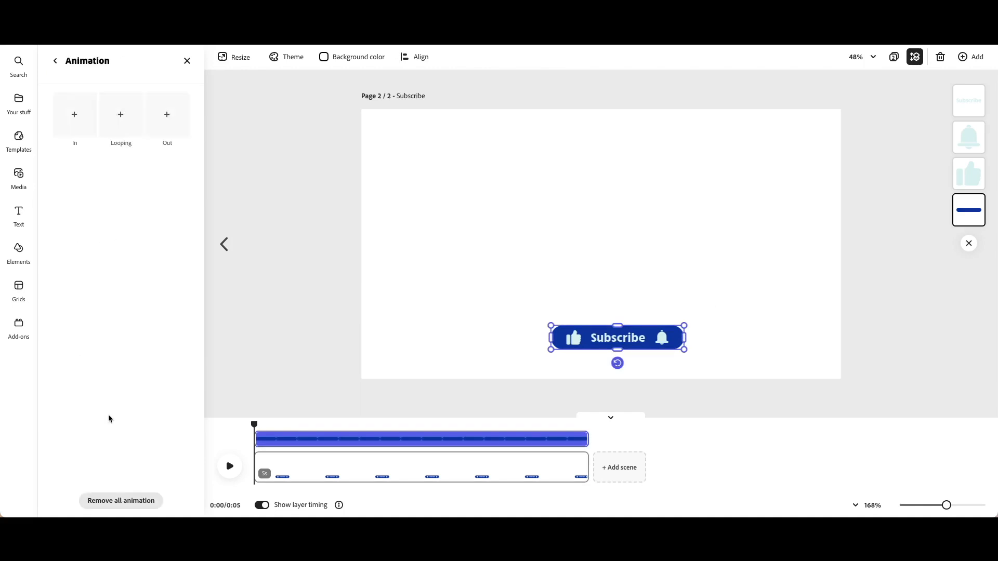
click(77, 114)
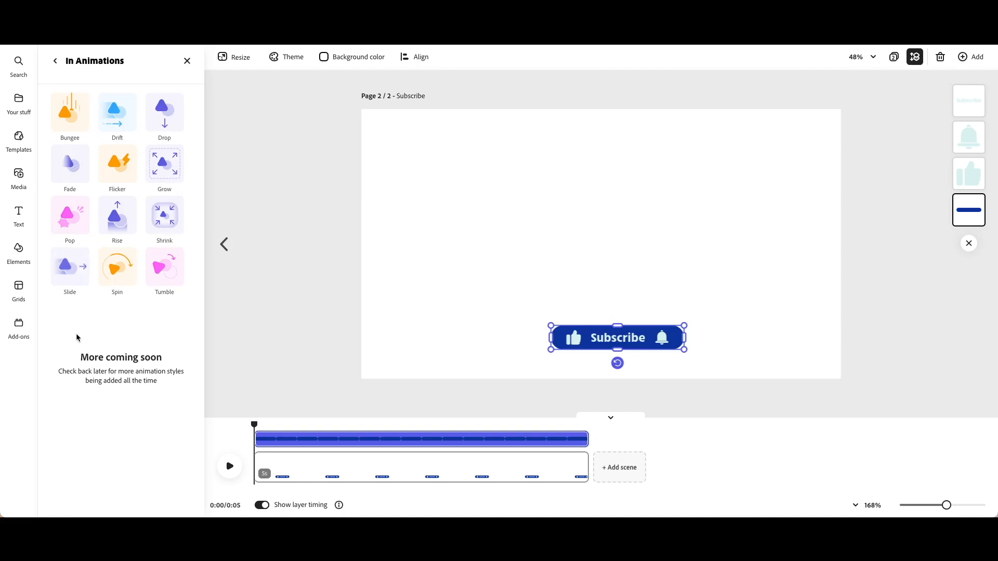
click(66, 265)
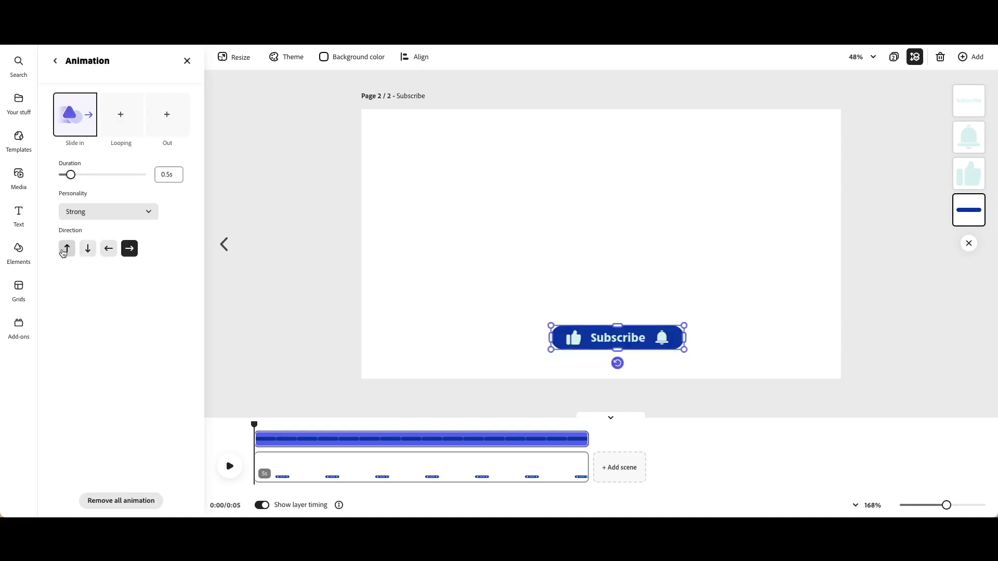
click(63, 252)
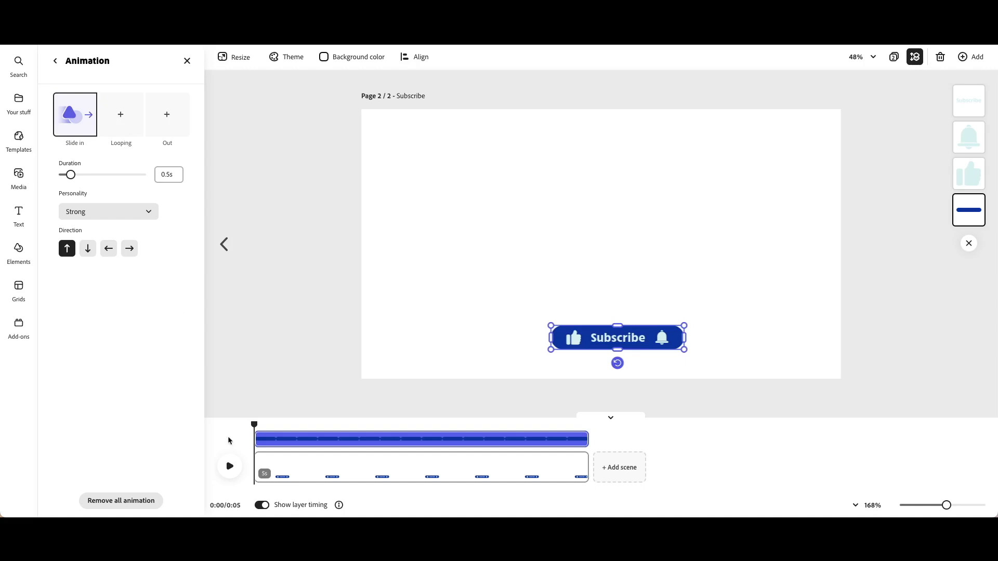
Play back the pill's slide-in and shift the pill with its icons and text to the page's horizontal center.
click(231, 467)
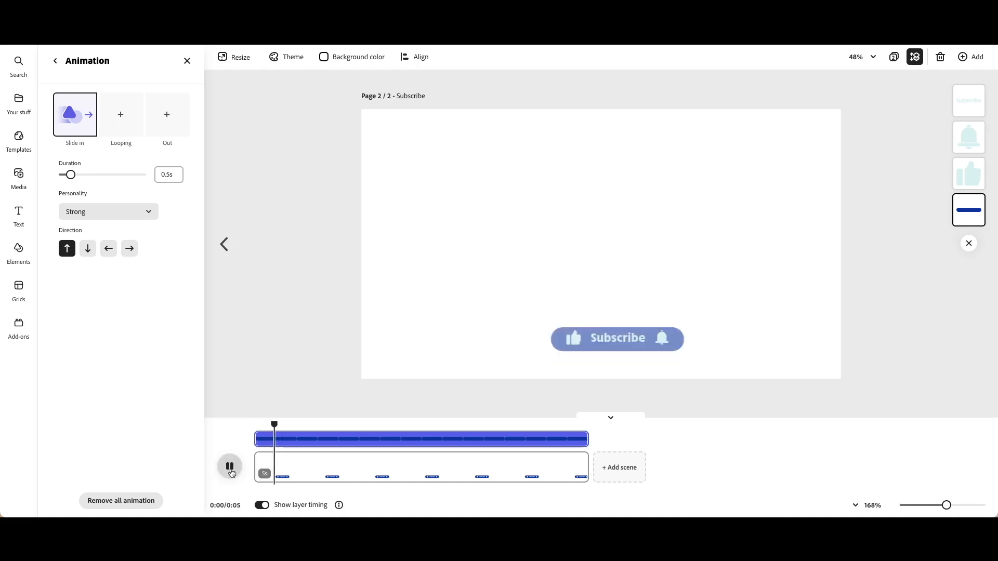
click(231, 471)
click(228, 469)
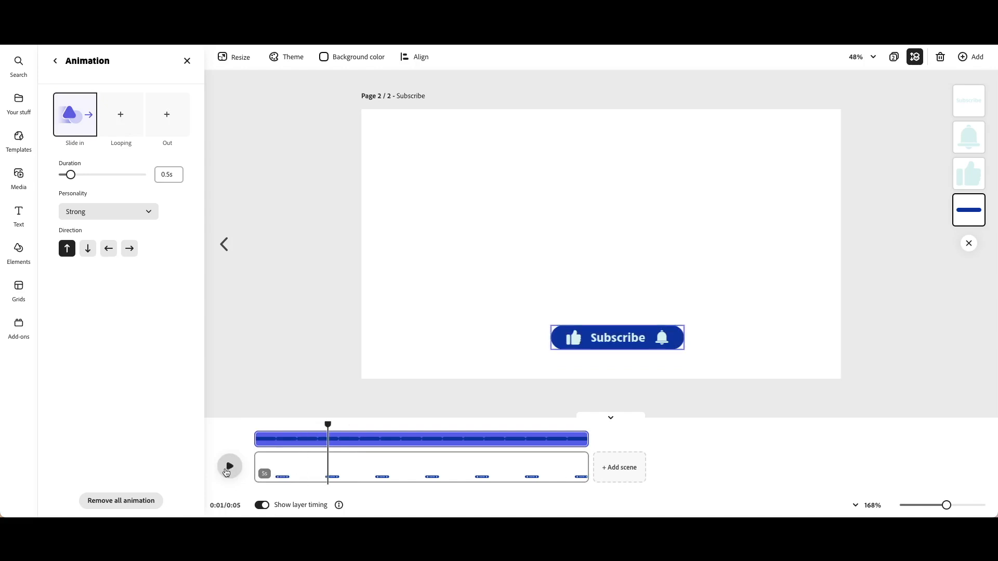
click(372, 294)
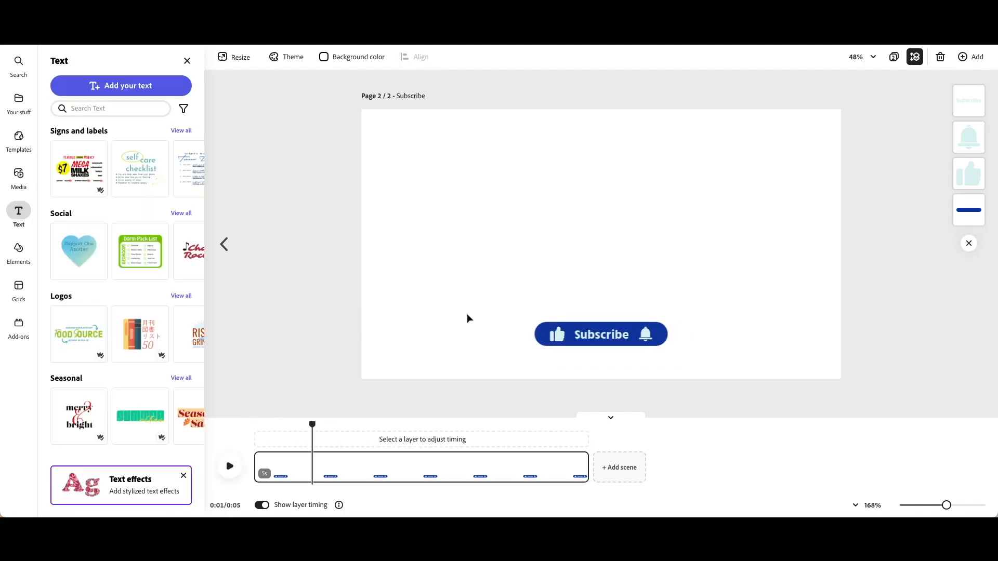
Give the thumbs up icon a Slide in animation with a downward direction.
click(555, 335)
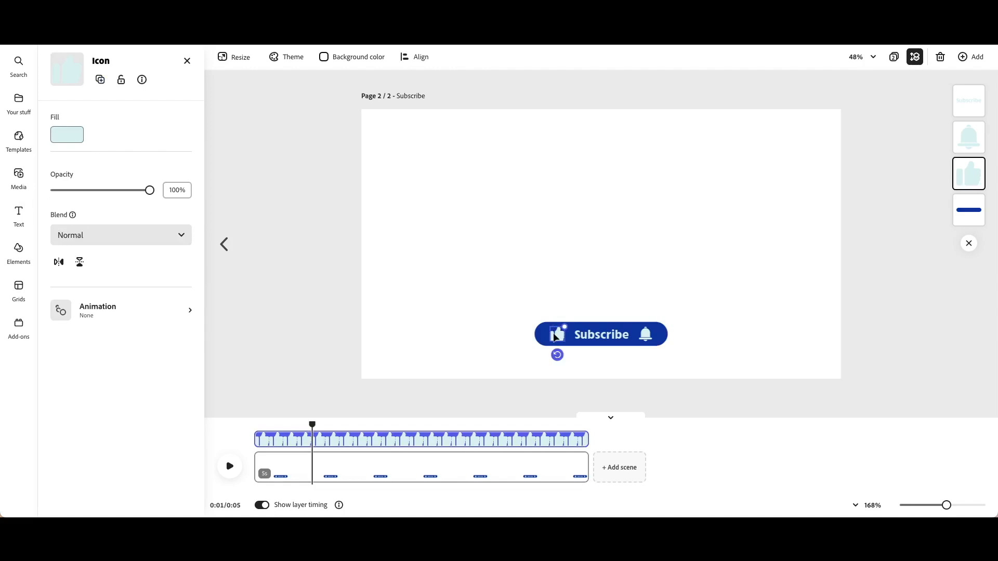
click(113, 311)
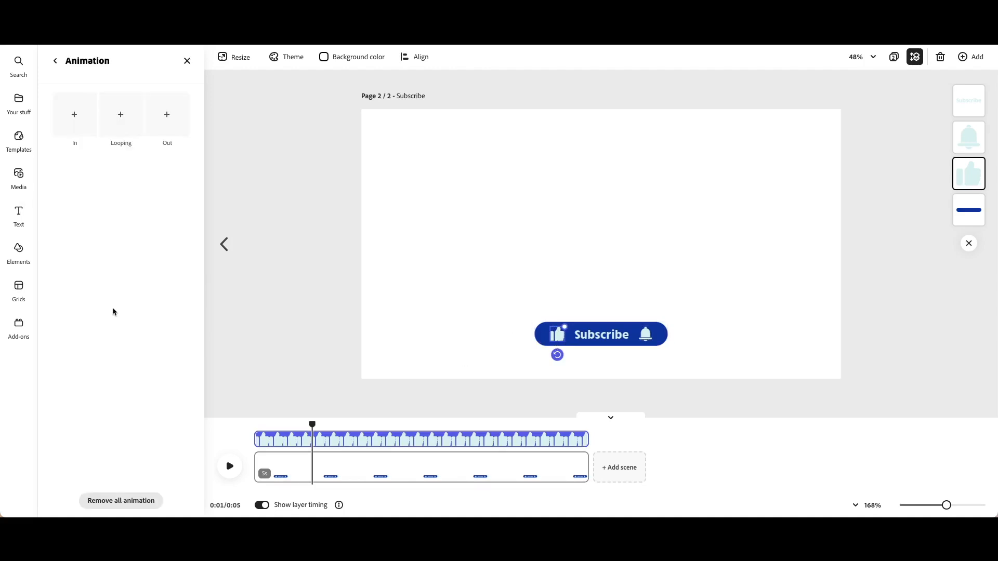
click(63, 115)
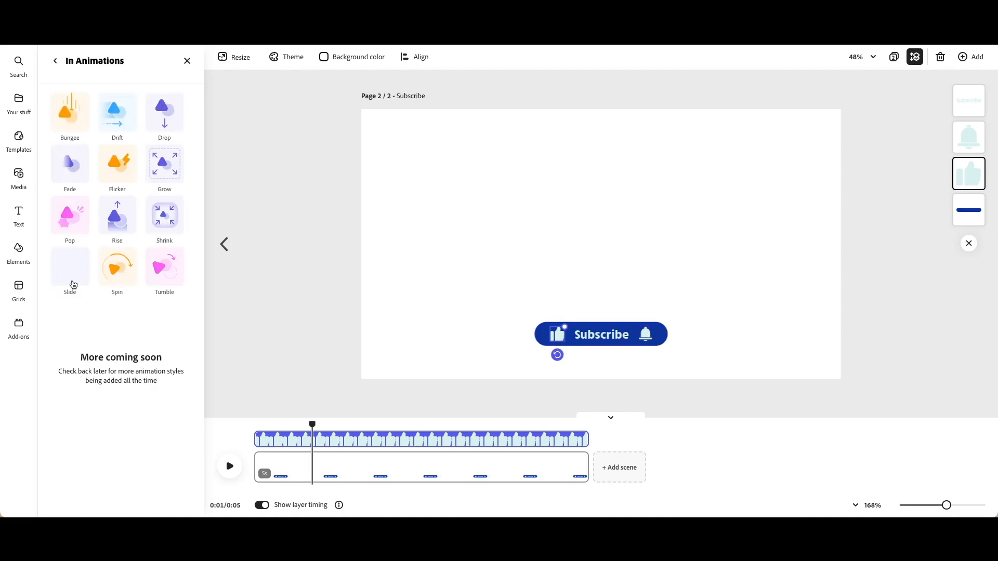
click(73, 279)
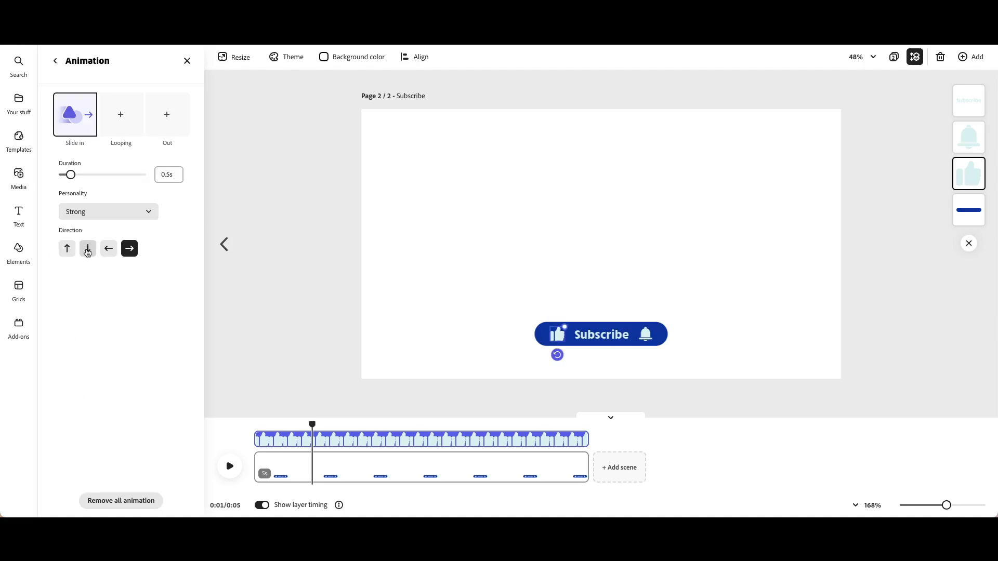
click(87, 251)
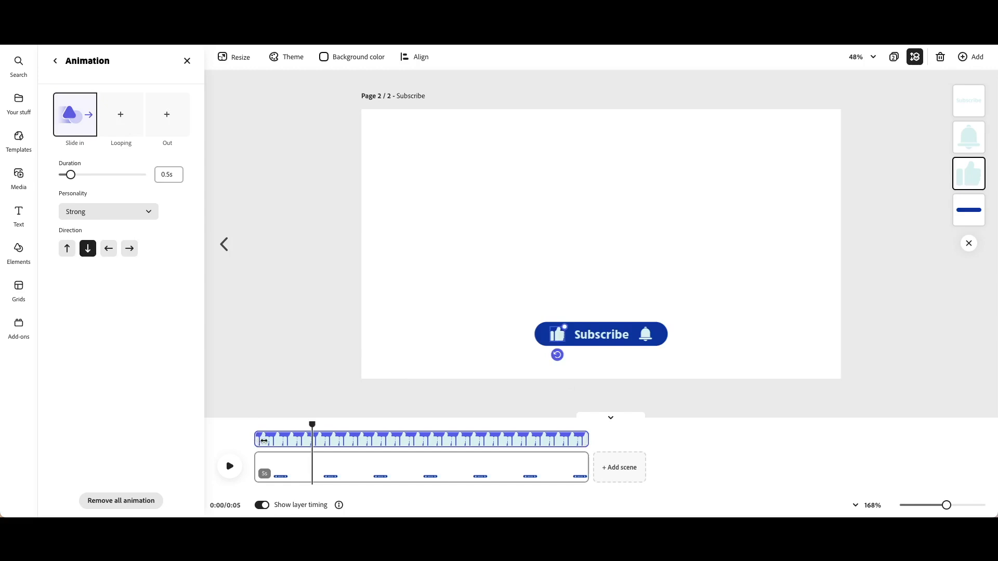
Trim the start of the thumbs up layer to a 4.5 s duration and play the scene from the beginning.
drag(257, 441, 287, 440)
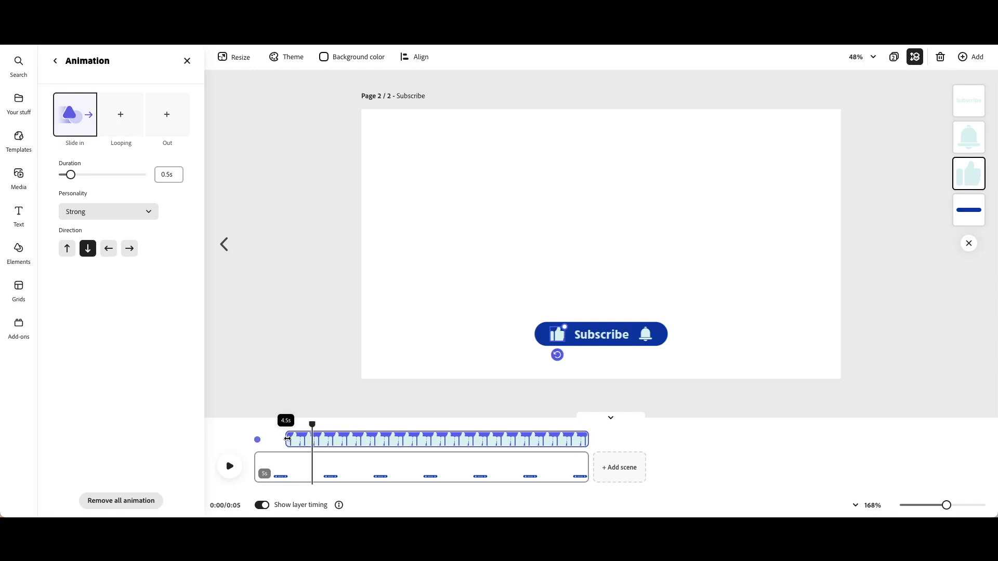
click(254, 433)
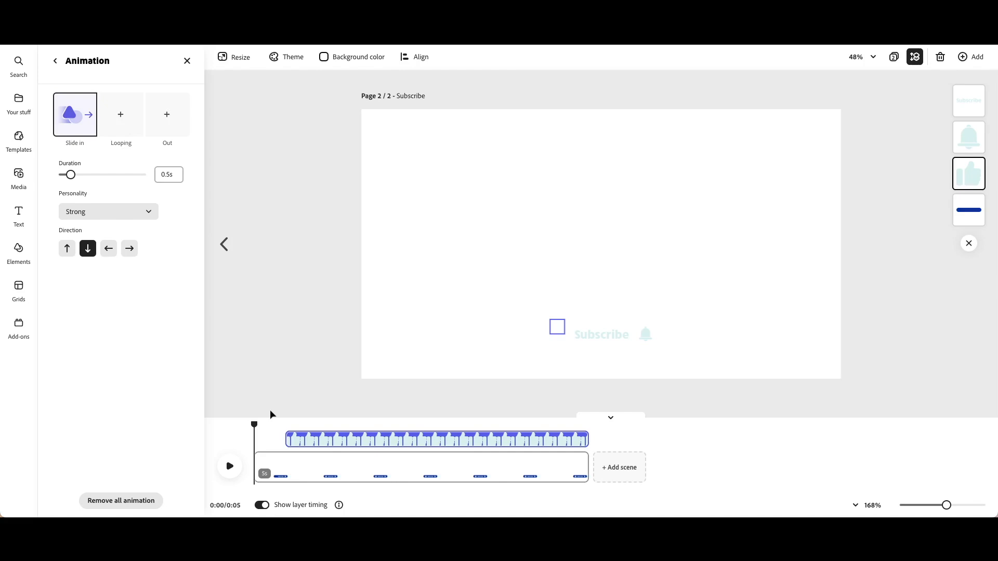
click(230, 466)
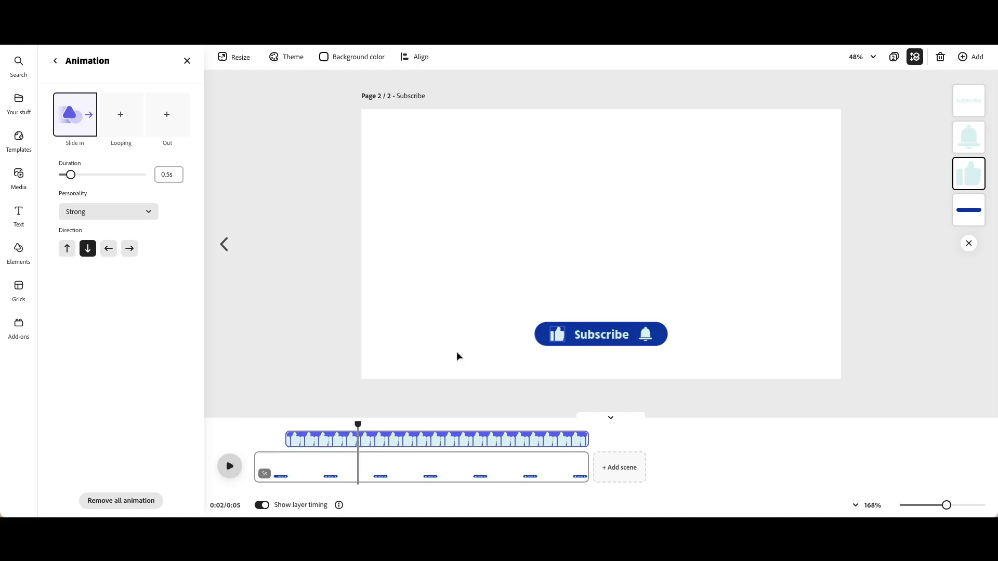
Give the Subscribe text a Slide in animation with an upward direction.
click(608, 337)
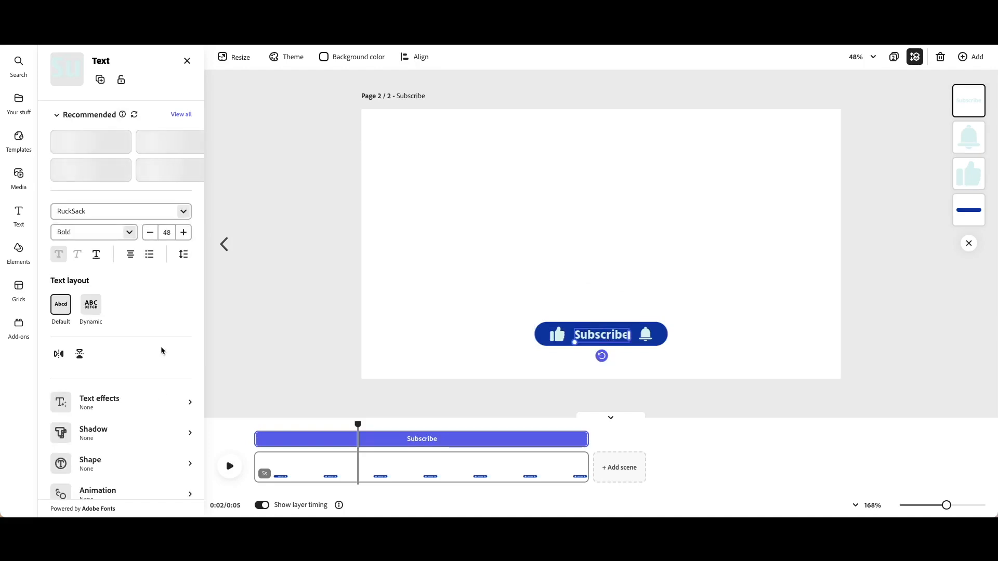
scroll(166, 344, down, 2)
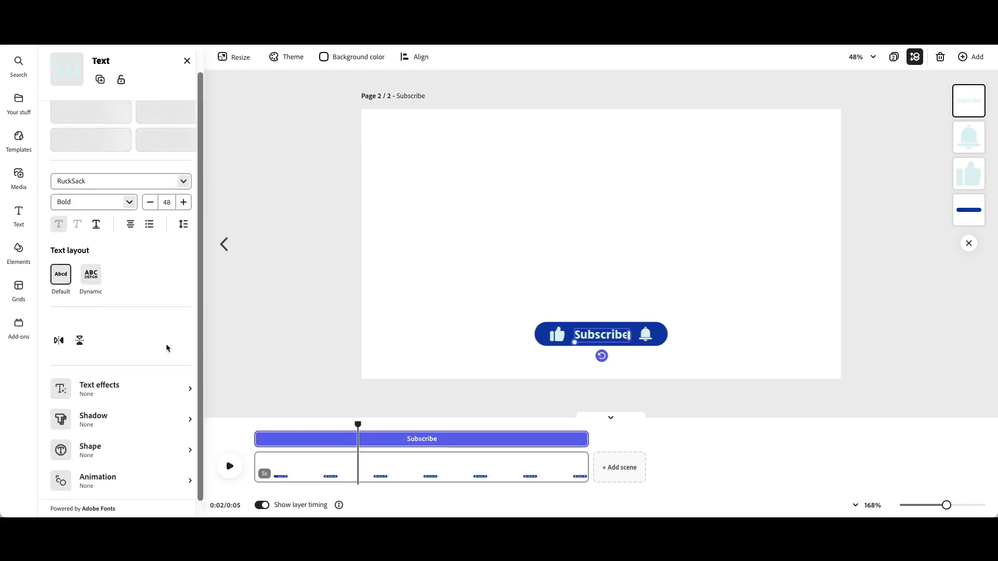
click(131, 470)
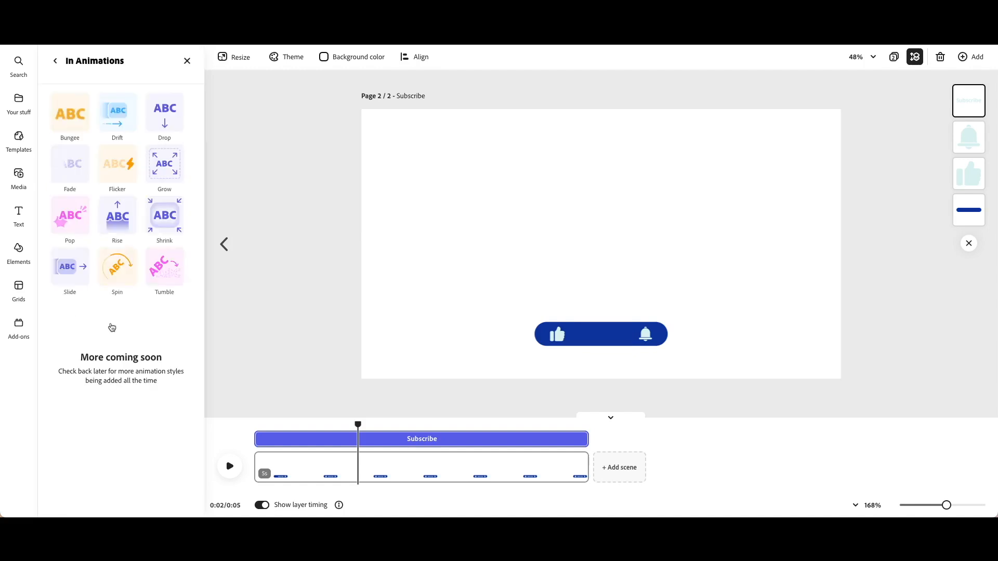
click(76, 280)
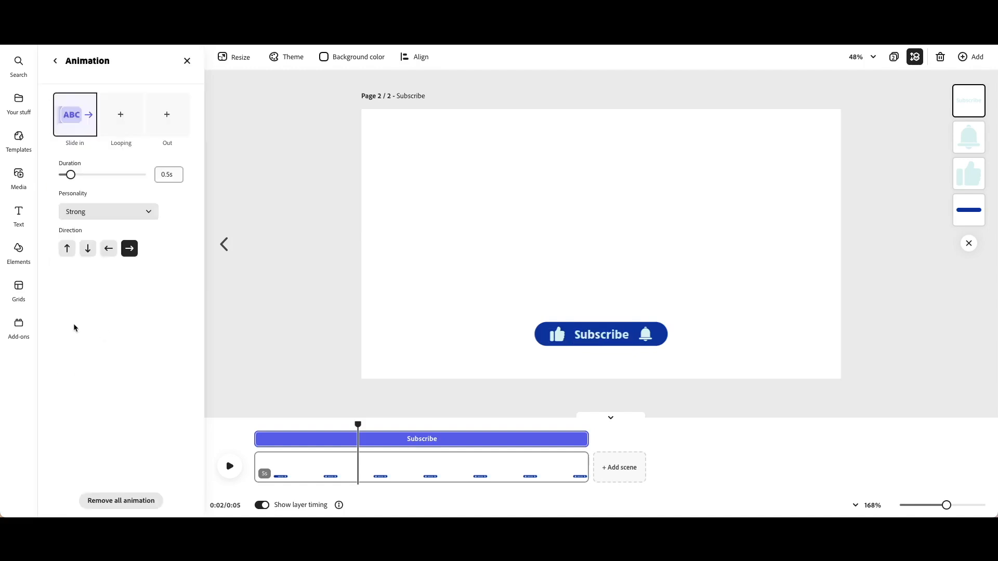
click(68, 254)
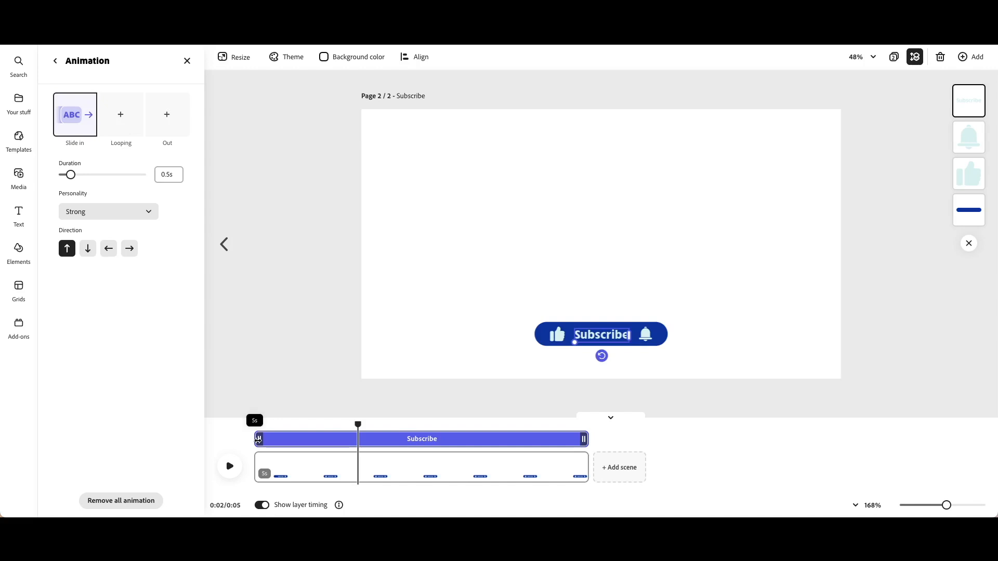
Trim the start of the Subscribe text layer to a 4 s duration and preview the scene from the beginning.
click(258, 439)
drag(258, 441, 323, 440)
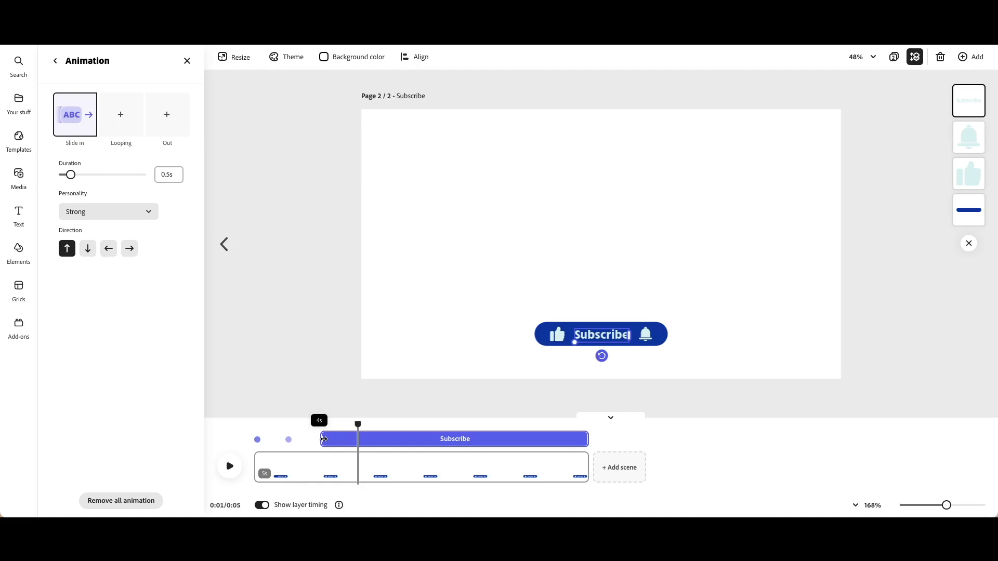
drag(324, 440, 322, 441)
click(255, 435)
click(230, 467)
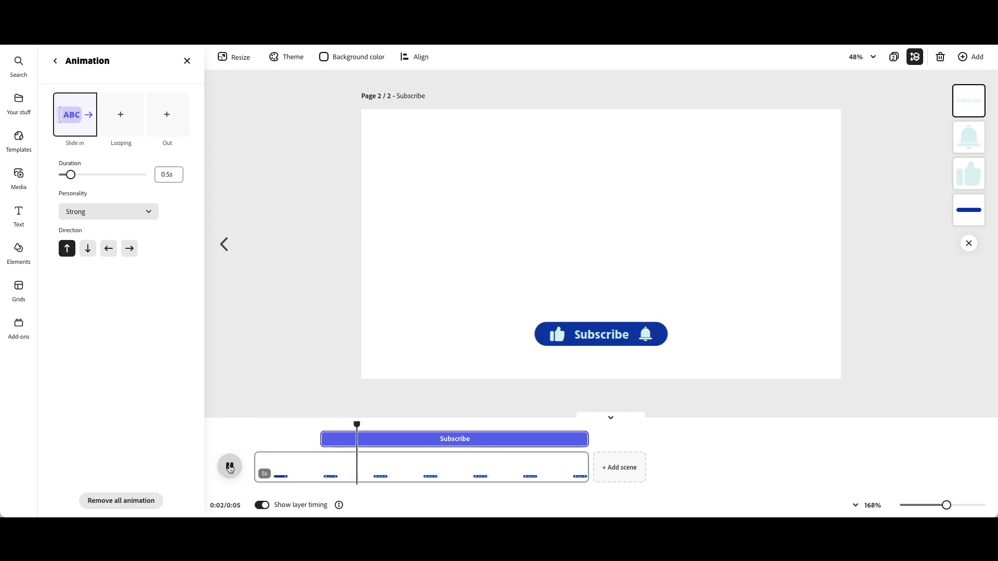
click(230, 468)
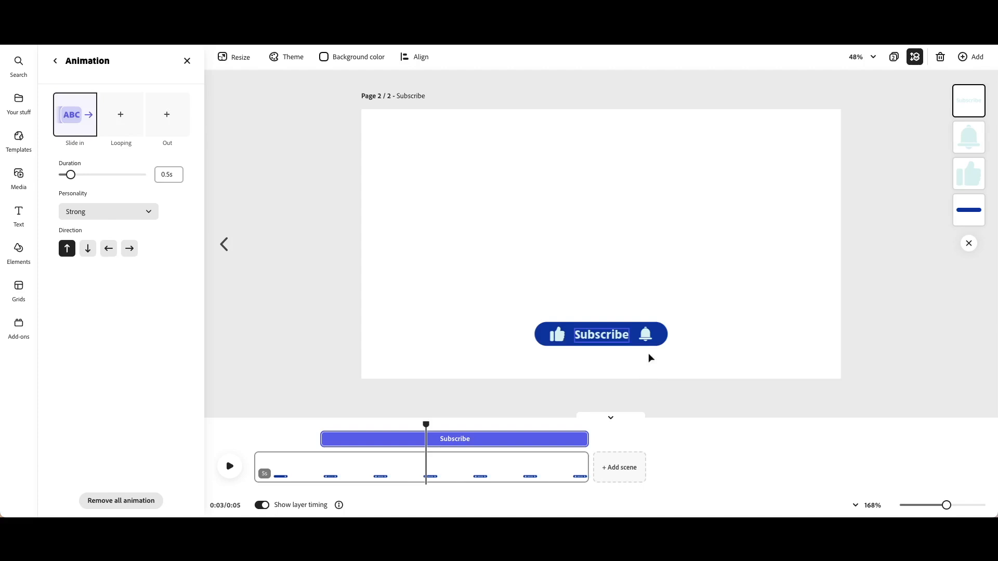
Give the bell icon a Slide in animation with a downward direction.
click(647, 337)
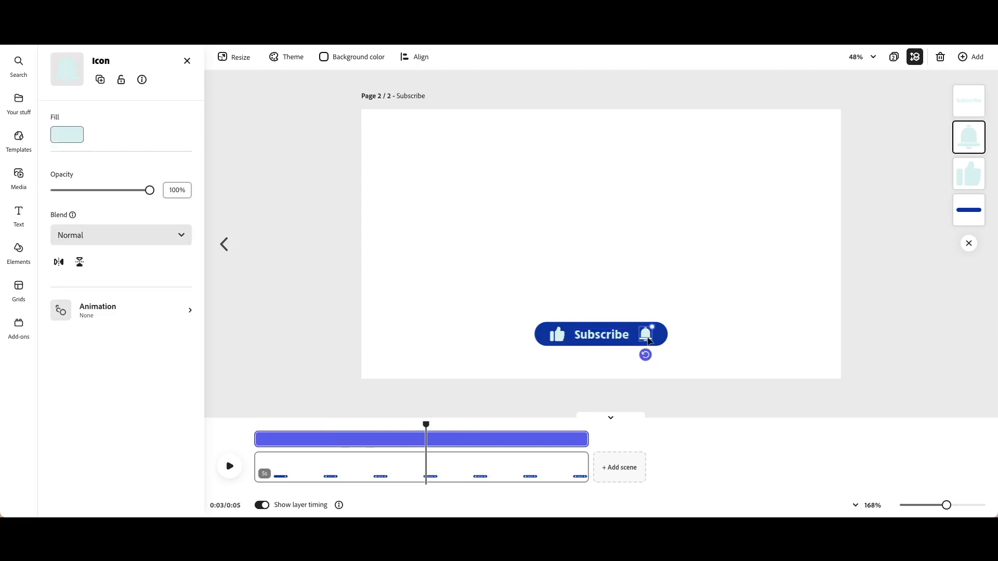
click(95, 310)
click(74, 104)
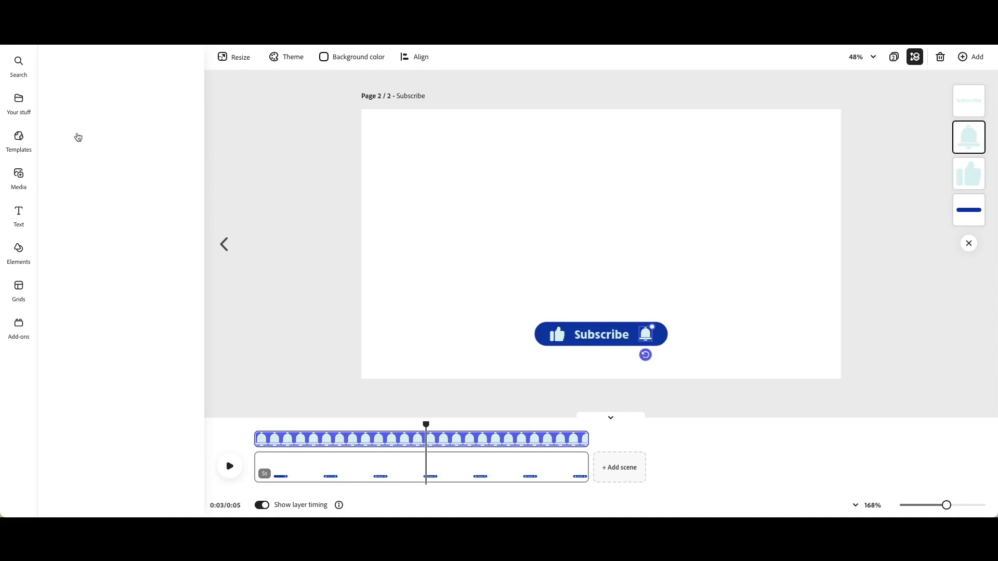
click(70, 293)
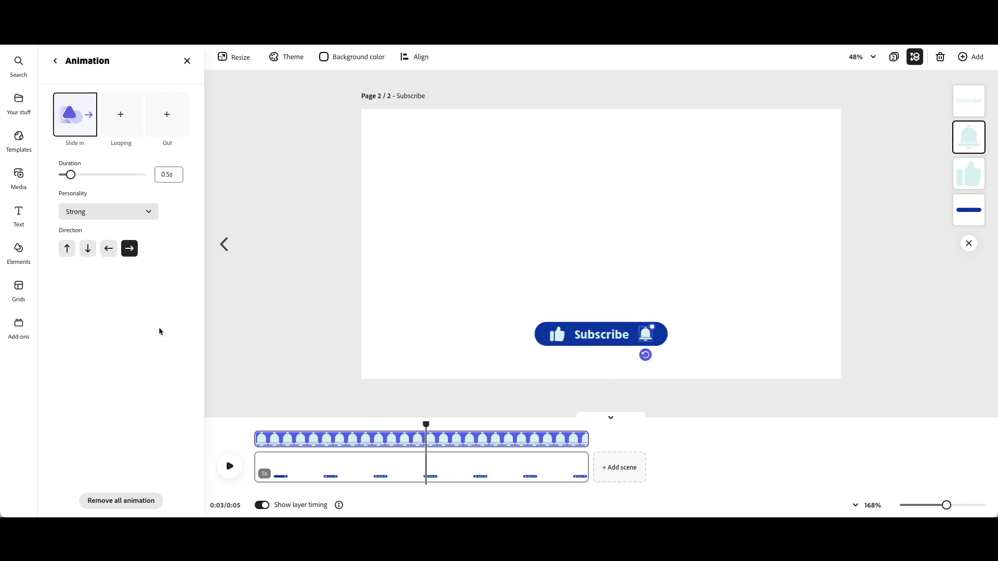
click(88, 249)
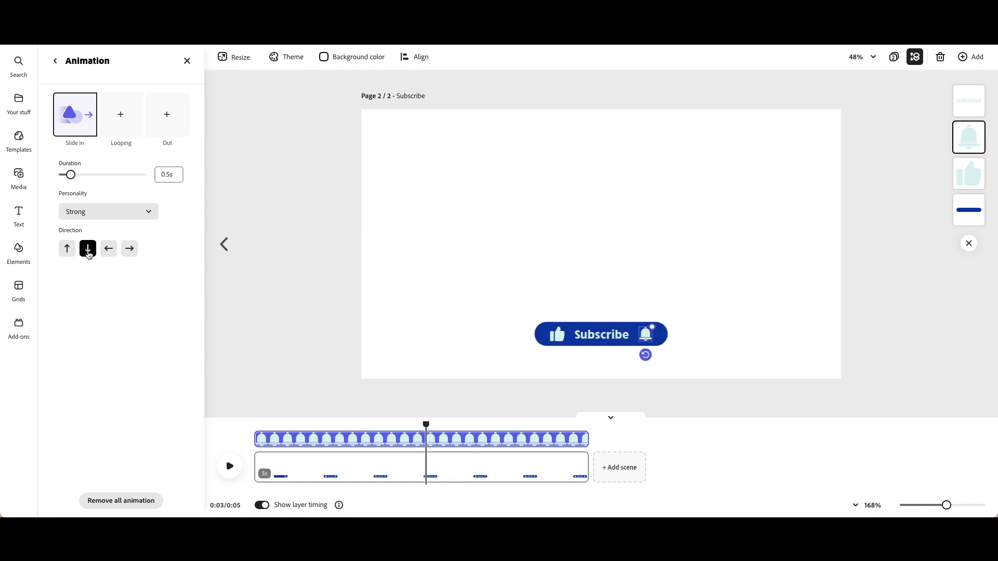
Trim the start of the bell layer to a 3.5 s duration and preview the staggered animation from the beginning.
drag(257, 439, 356, 436)
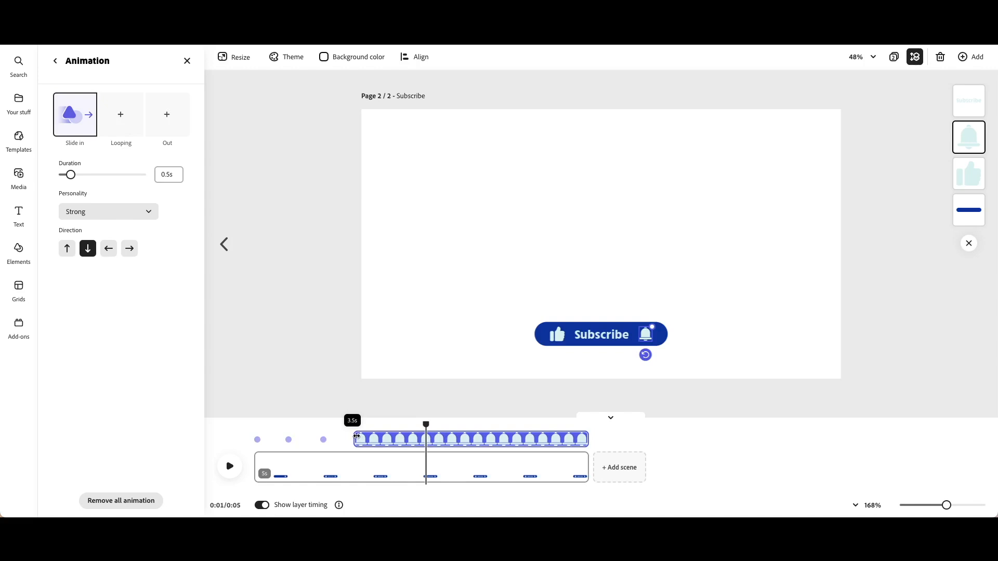
drag(356, 436, 356, 436)
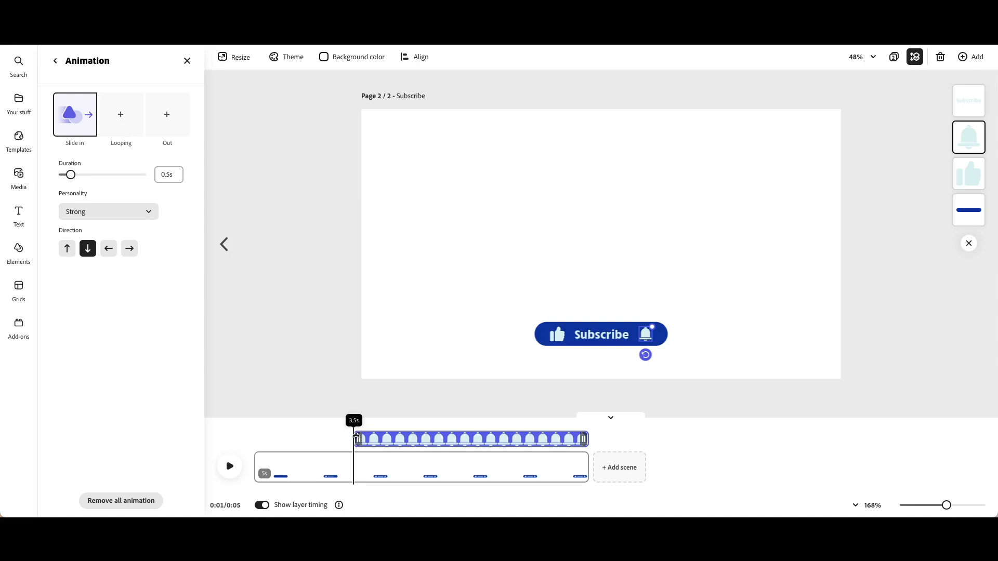
click(229, 466)
click(231, 469)
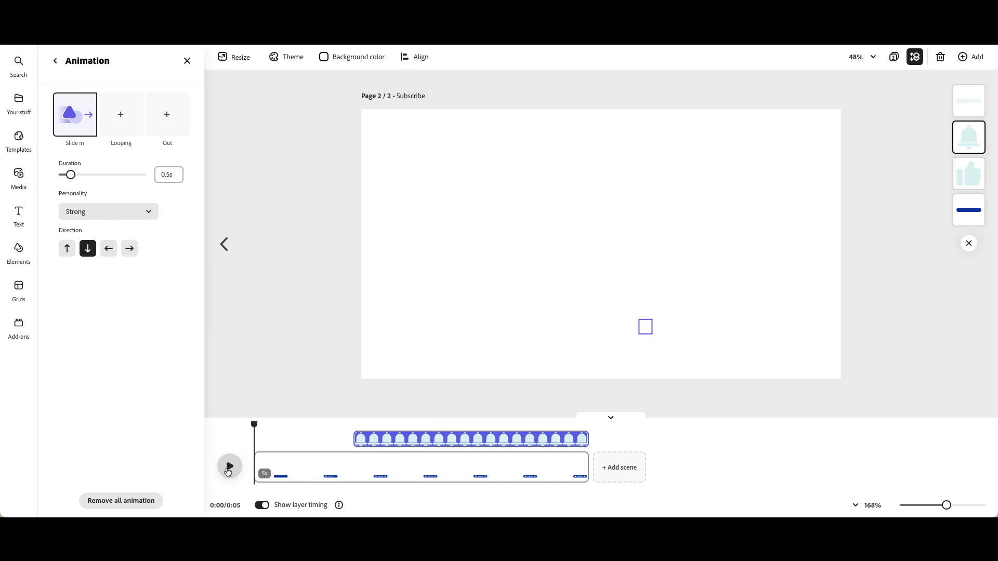
click(229, 467)
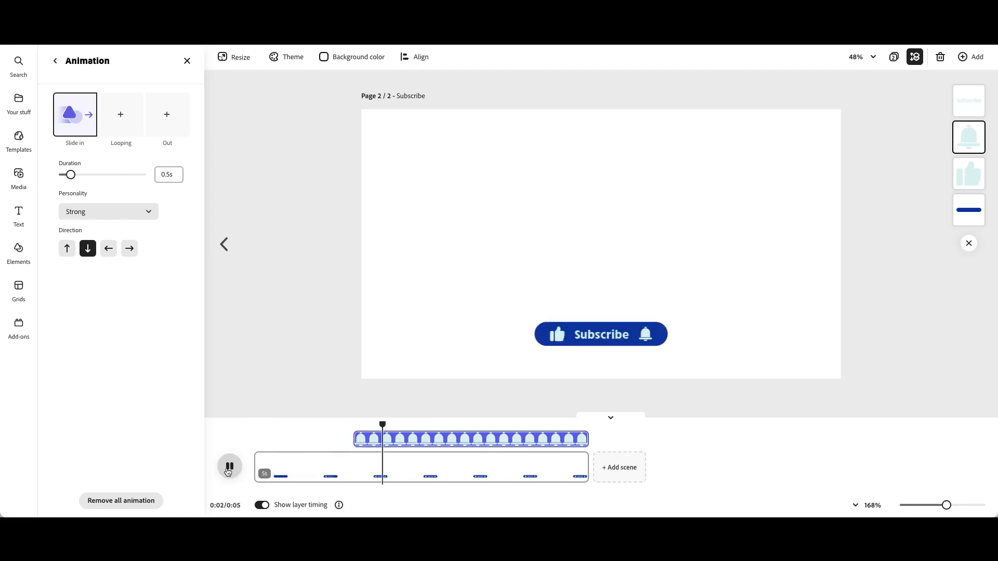
click(228, 469)
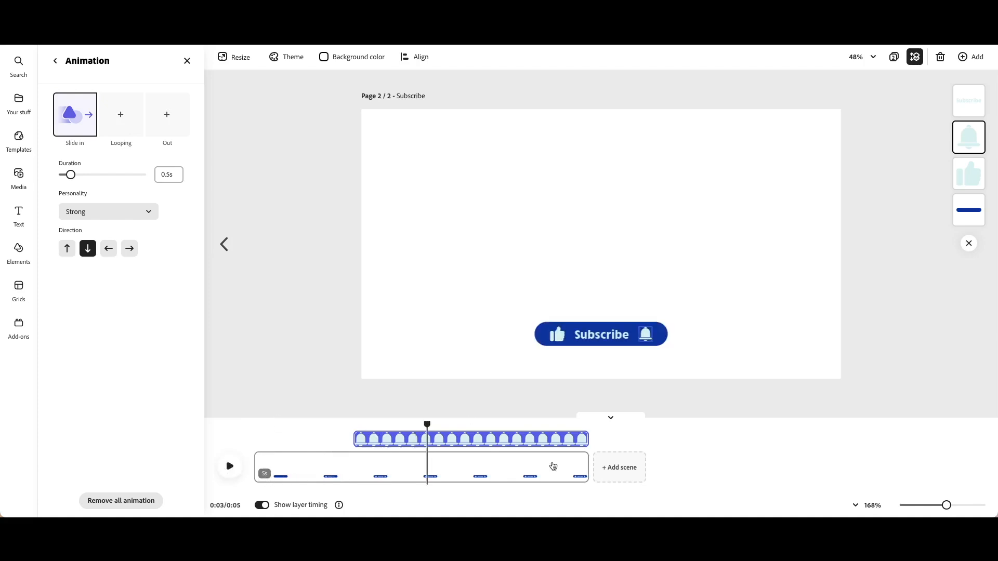
Shorten the Subscribe scene to 4.5 s and duplicate it.
drag(587, 467, 552, 467)
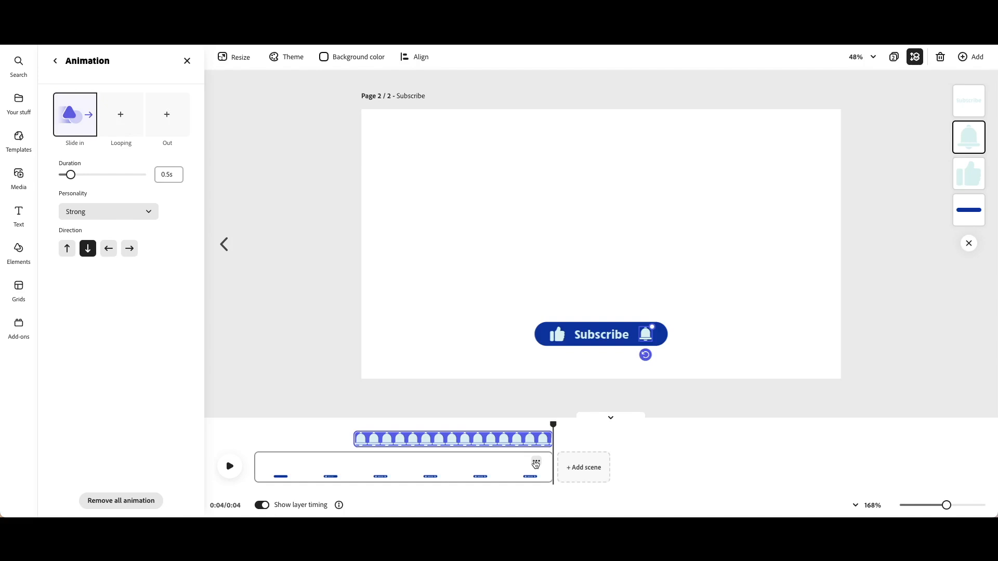
click(536, 462)
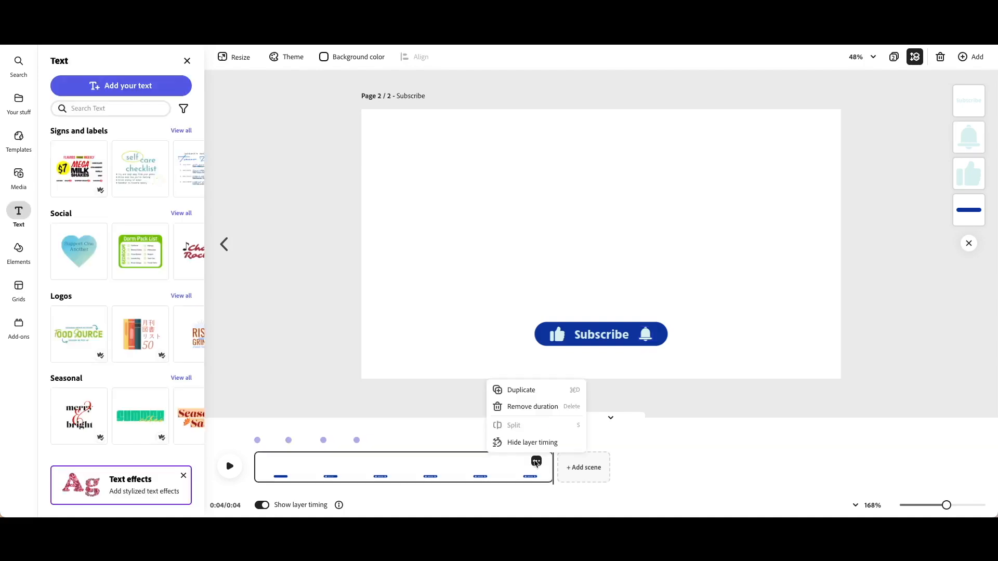
click(529, 390)
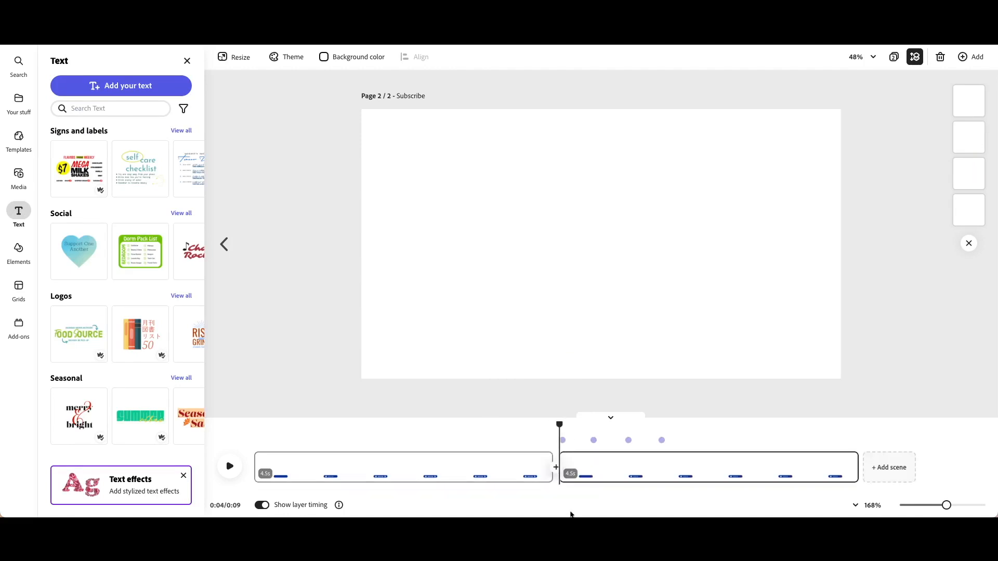
In the duplicate scene, extend the start of the thumbs-up icon layer back to the scene's beginning.
click(685, 429)
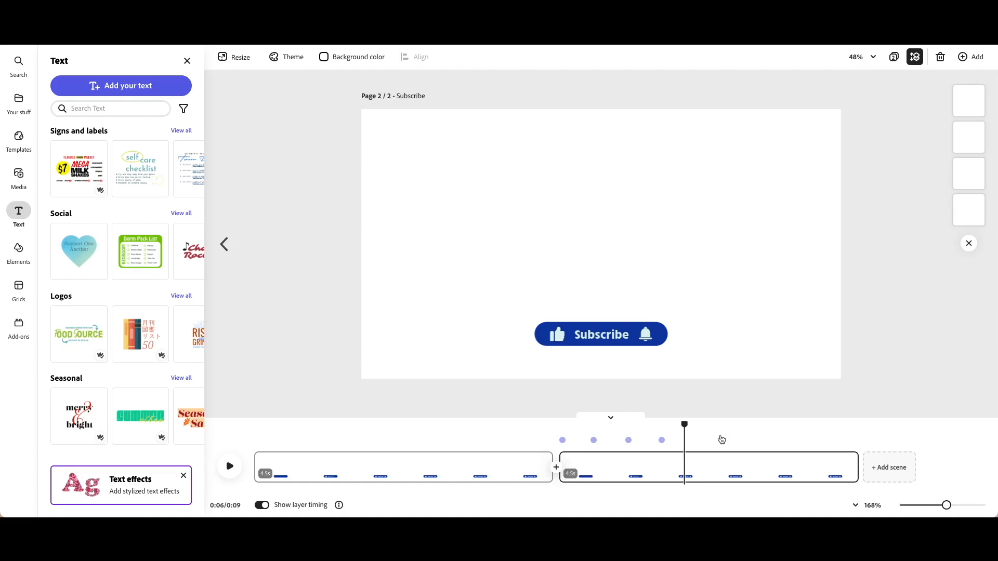
click(559, 427)
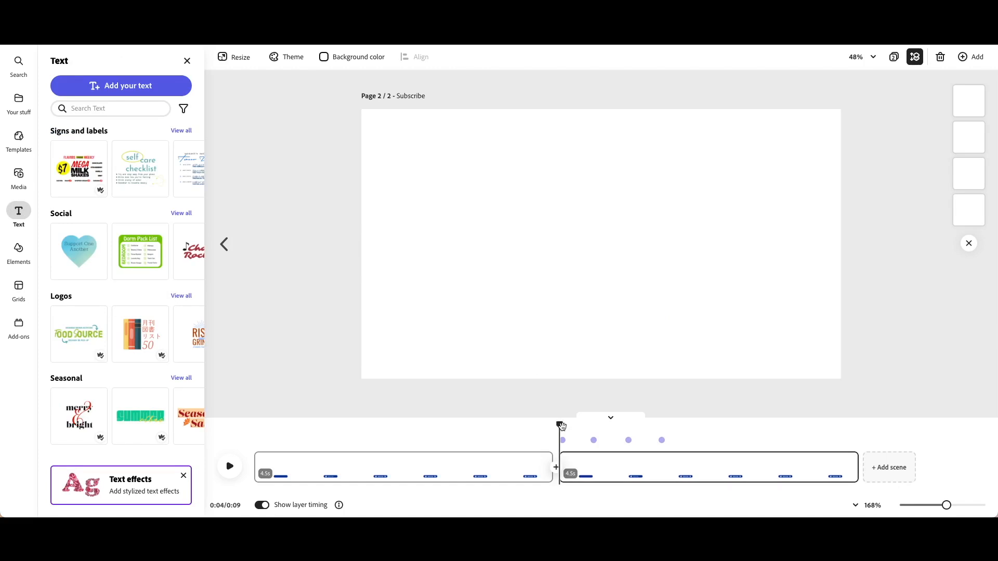
click(683, 430)
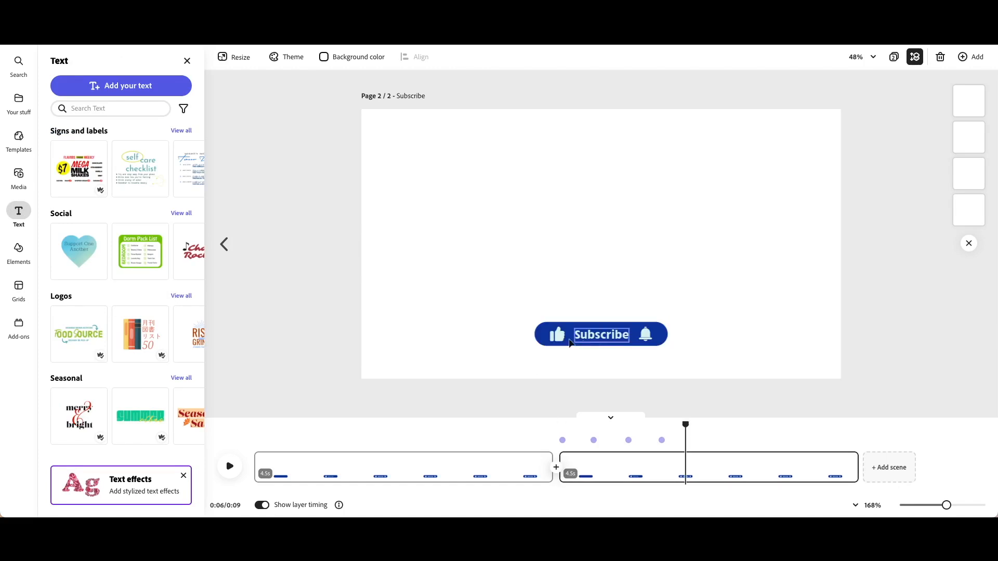
click(590, 441)
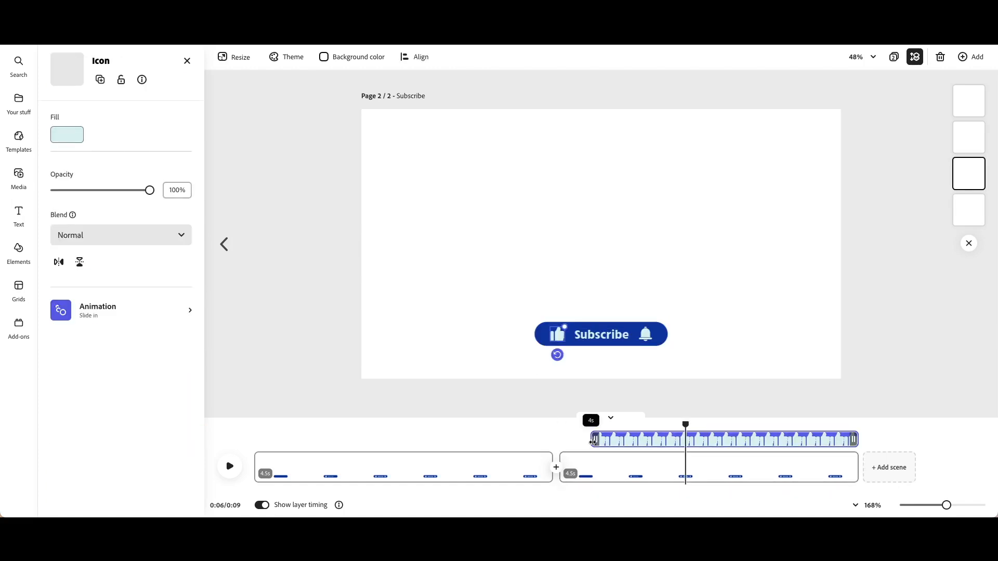
drag(592, 441, 559, 441)
click(597, 336)
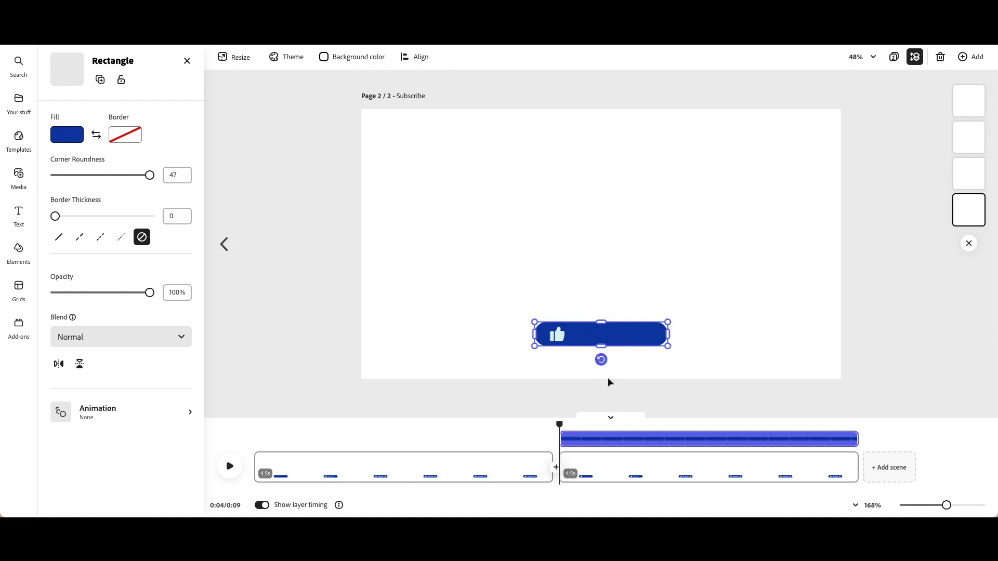
click(655, 404)
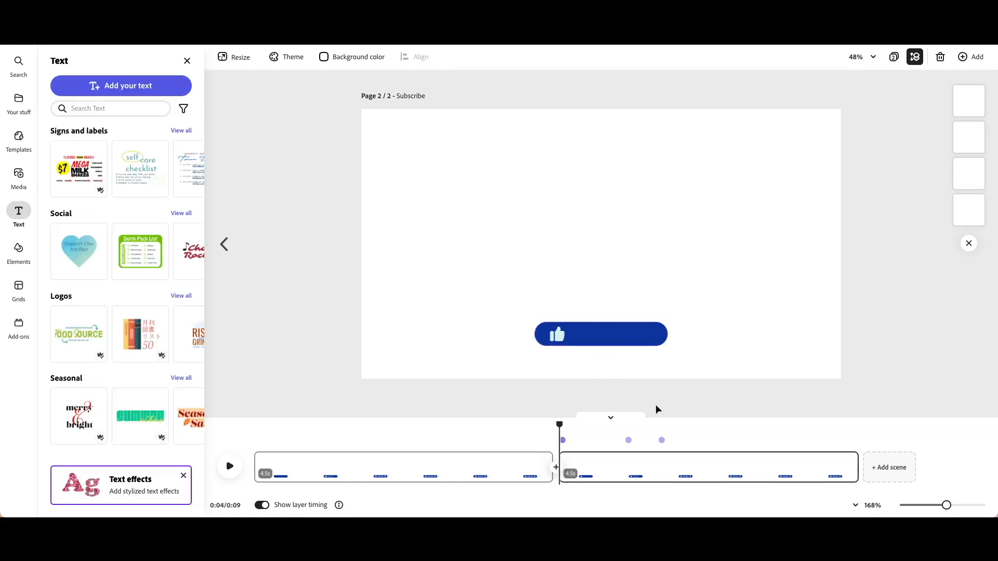
Extend the starts of the Subscribe text and bell layers back to the beginning of the duplicate scene.
click(674, 426)
click(600, 335)
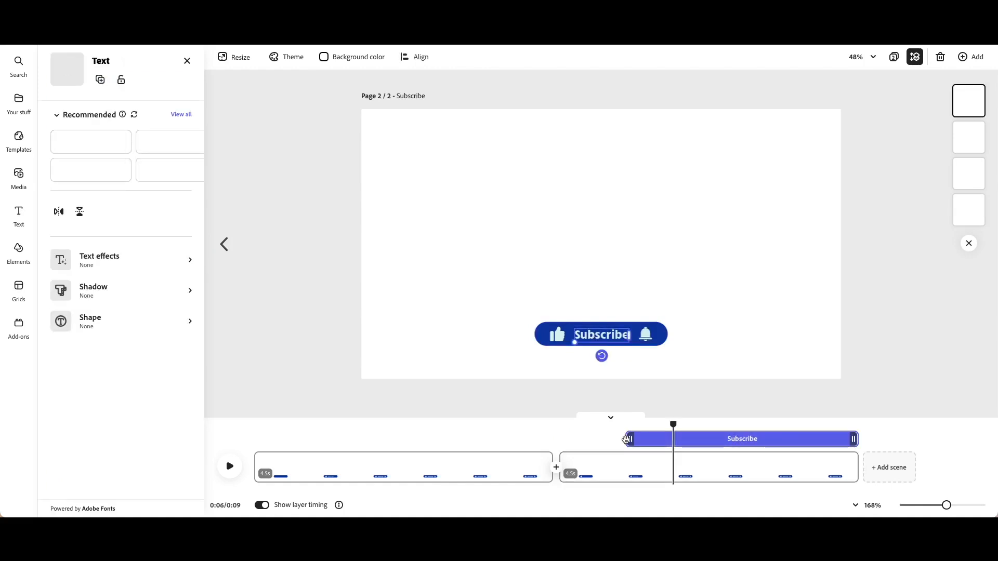
drag(608, 440, 548, 442)
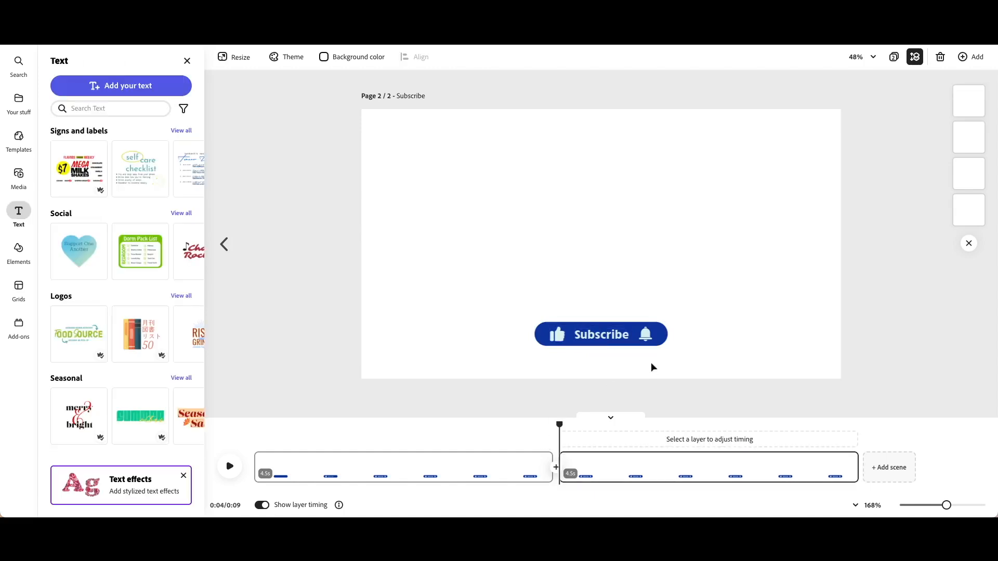
In the duplicate scene, replace the bell icon's Slide in animation with a Slide out animation in the upward direction.
click(646, 336)
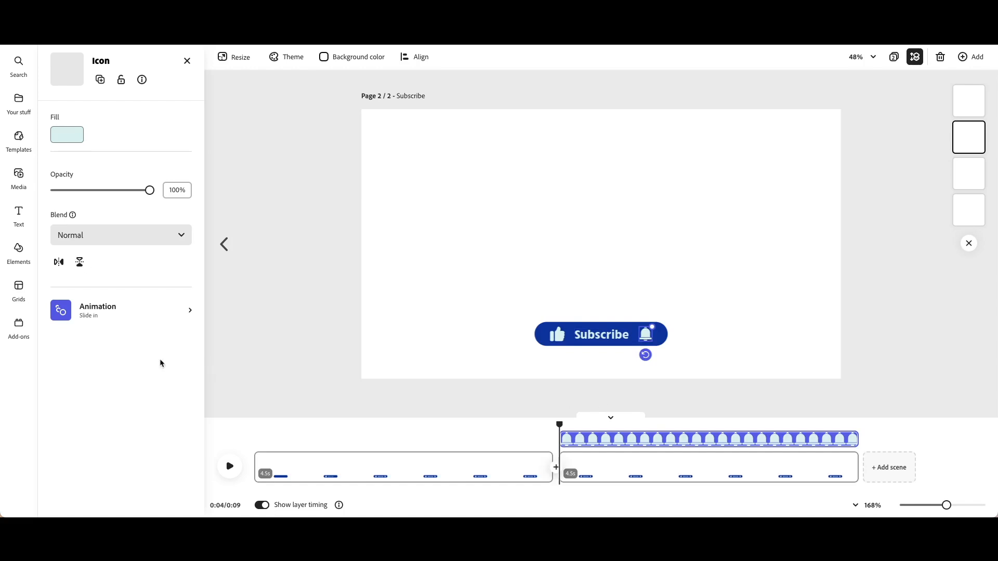
click(105, 316)
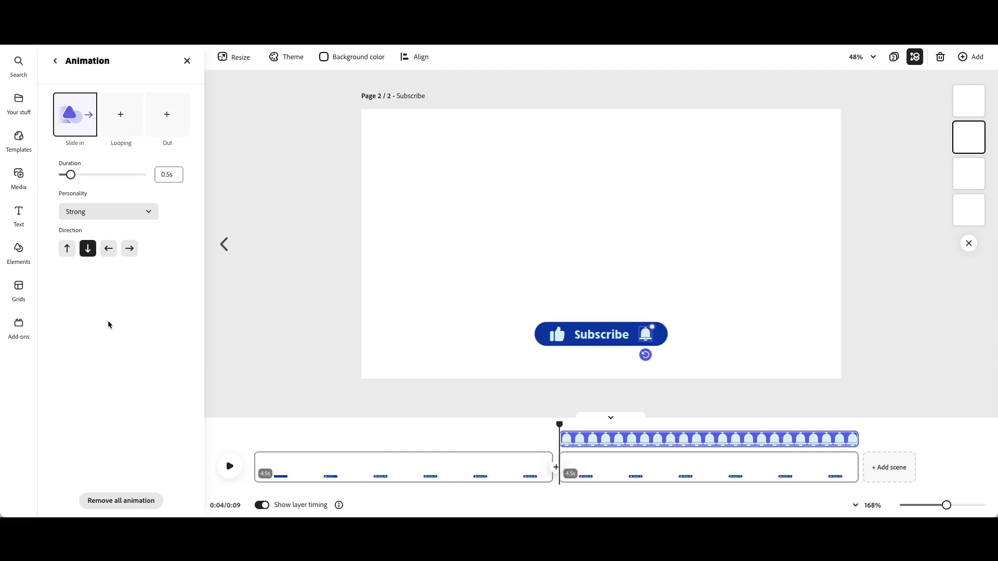
mouse_move(74, 119)
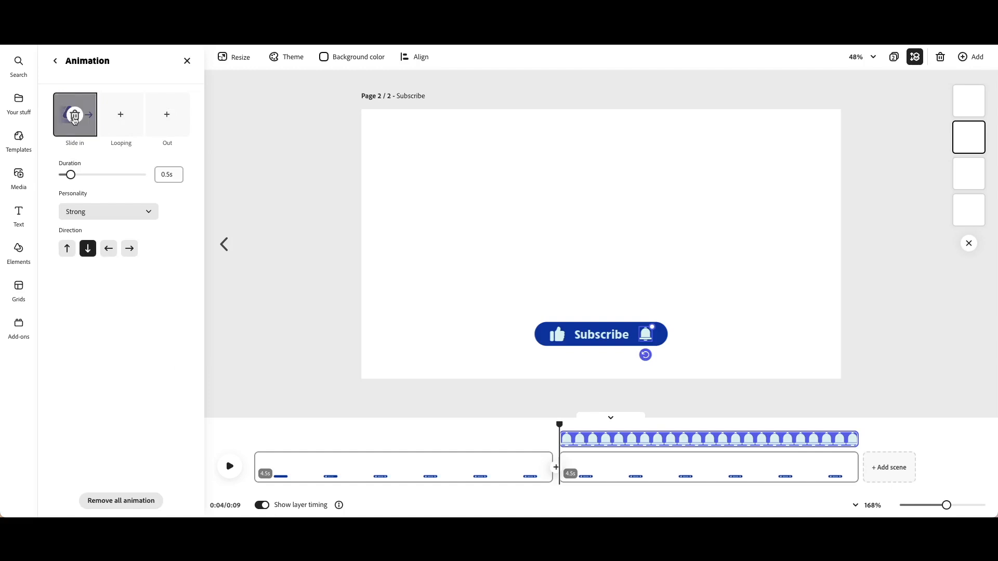
click(75, 115)
click(167, 117)
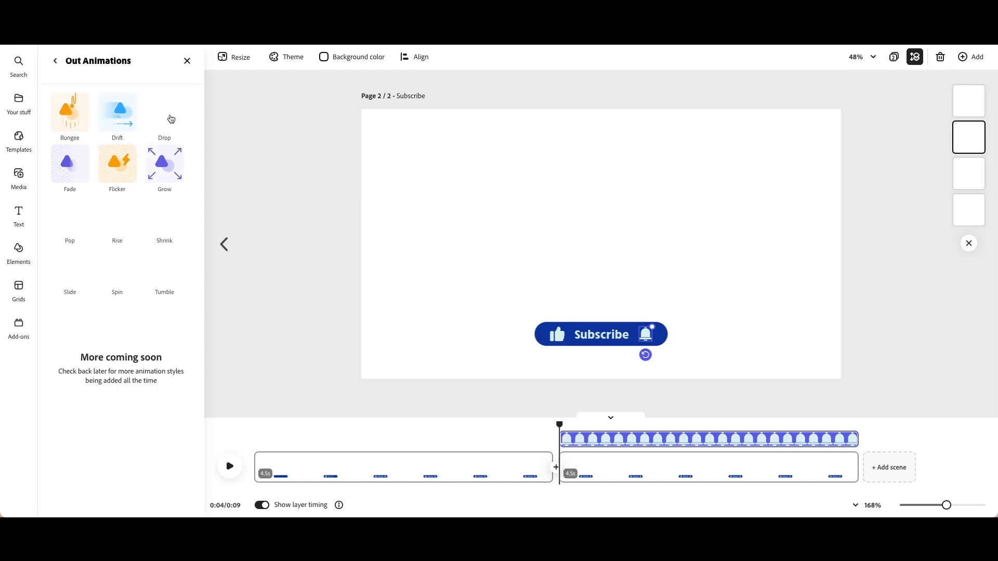
click(78, 276)
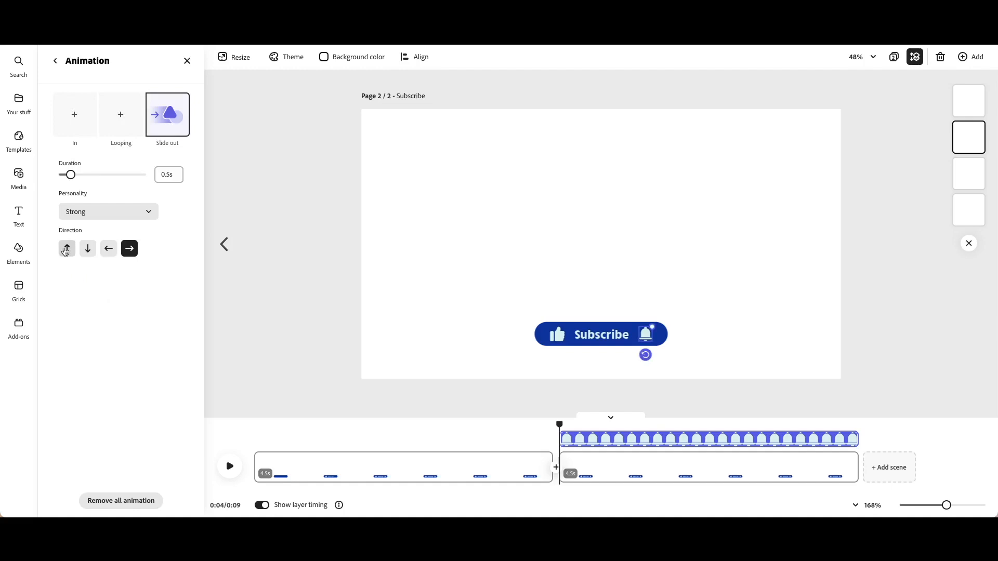
click(66, 251)
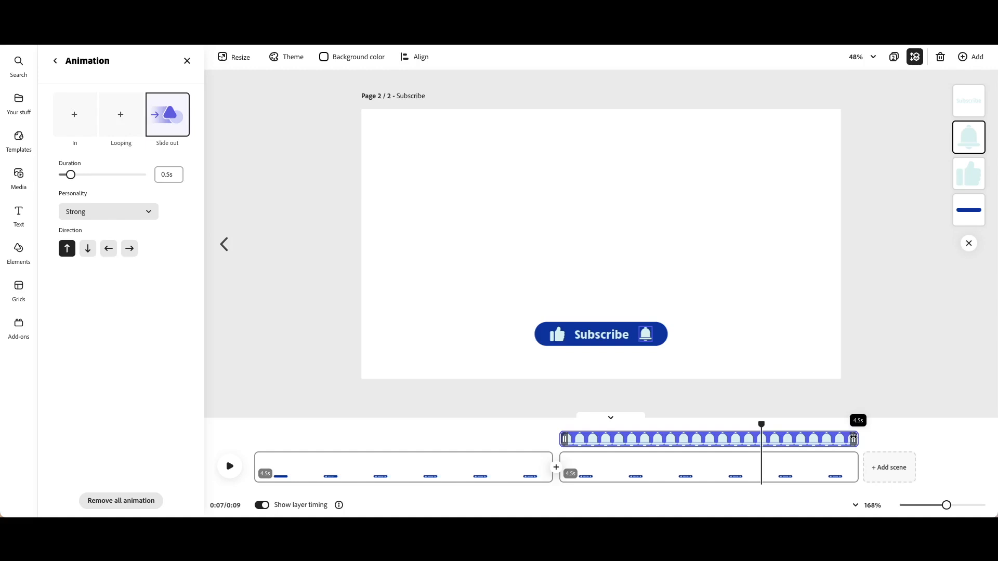
Trim the end of the bell layer to a 0.5 s duration and preview the duplicate scene from its beginning.
drag(853, 439, 590, 452)
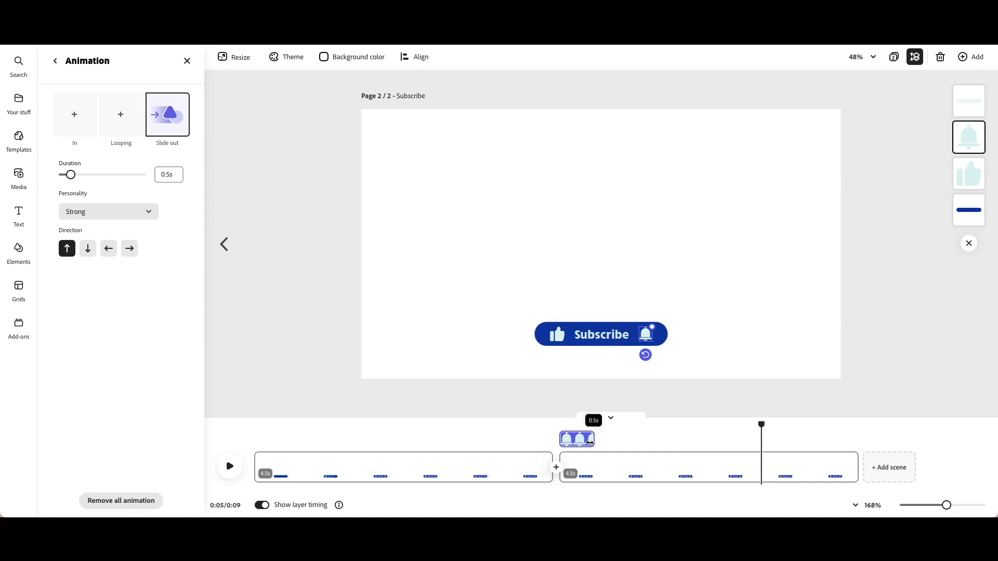
click(590, 441)
drag(561, 423, 558, 427)
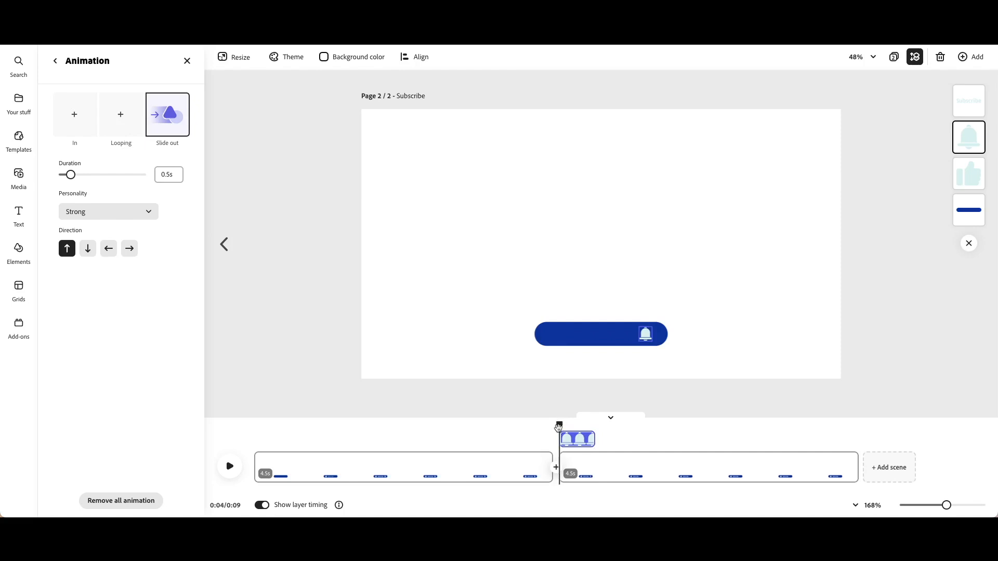
click(229, 470)
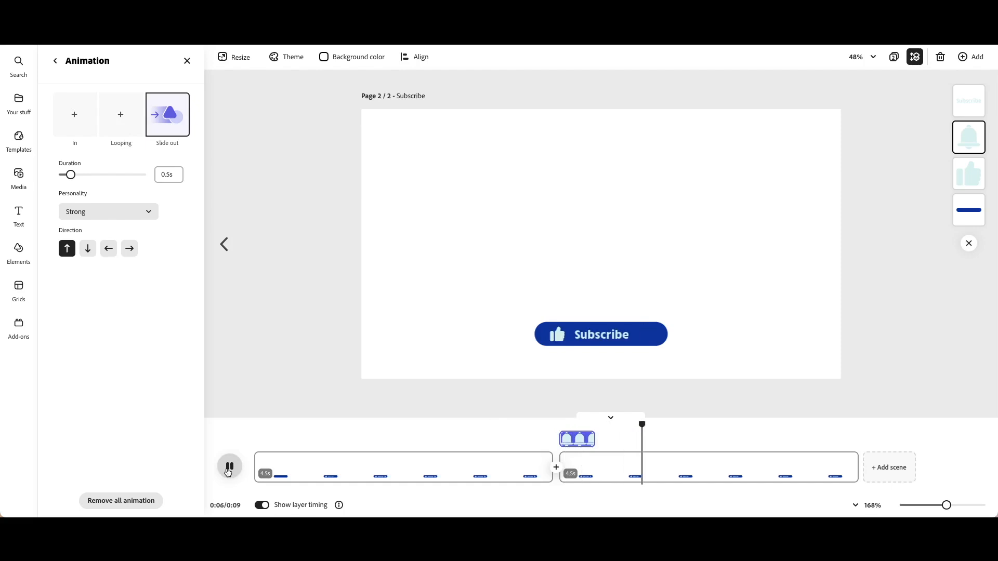
click(228, 470)
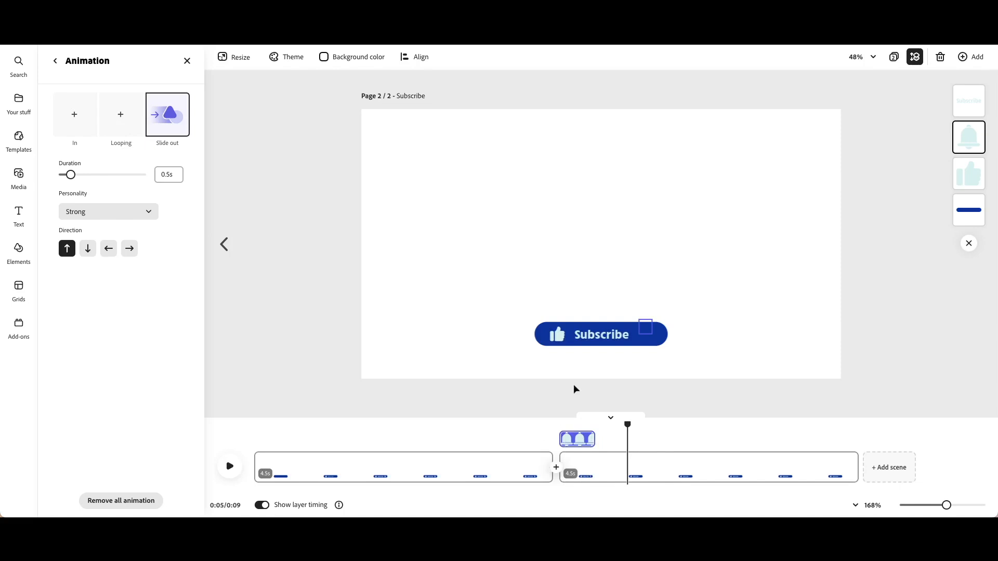
In the duplicate scene, replace the Subscribe text's Slide in animation with a Slide out animation in the downward direction.
click(604, 339)
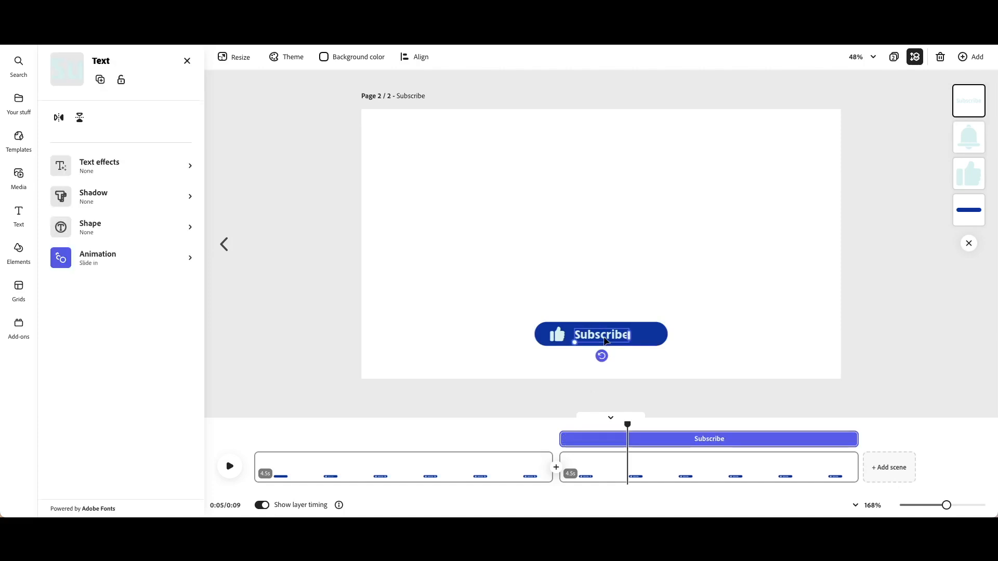
scroll(136, 467, down, 3)
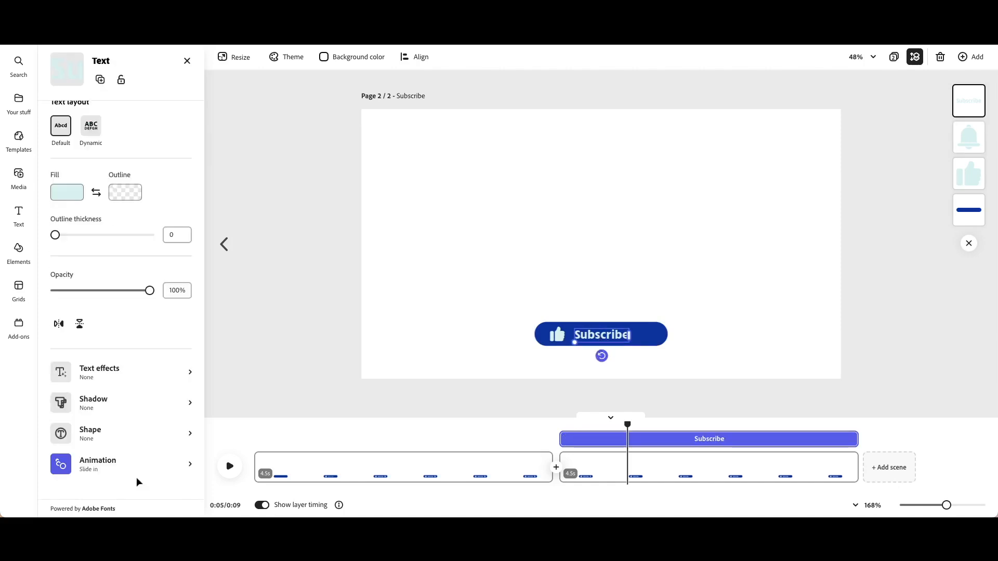
click(104, 467)
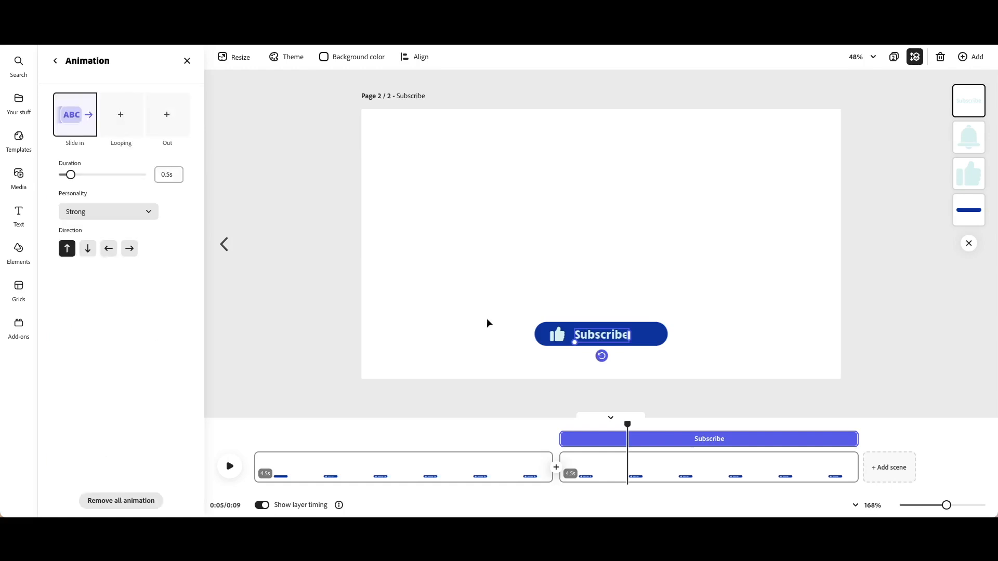
mouse_move(77, 121)
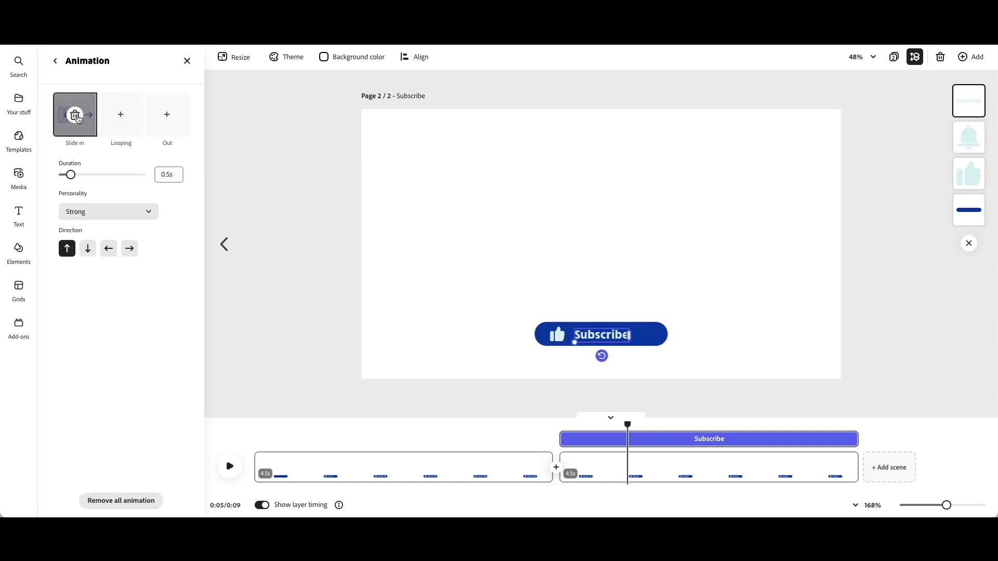
click(76, 116)
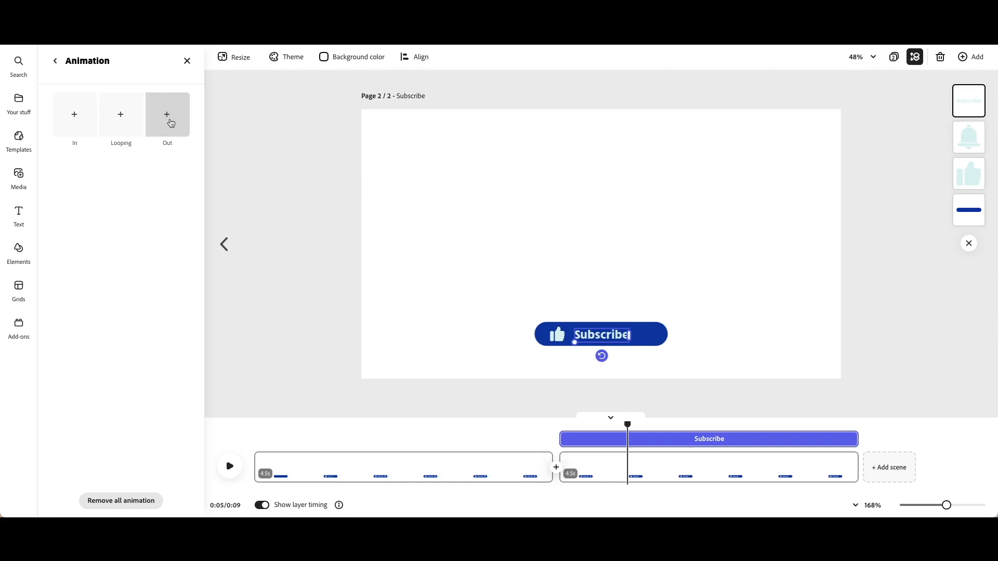
click(171, 123)
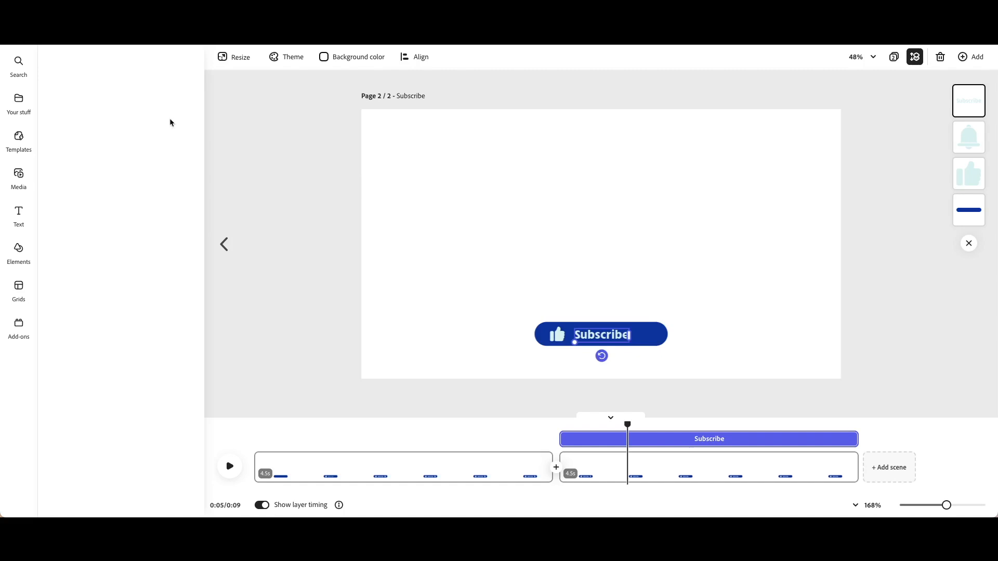
click(82, 270)
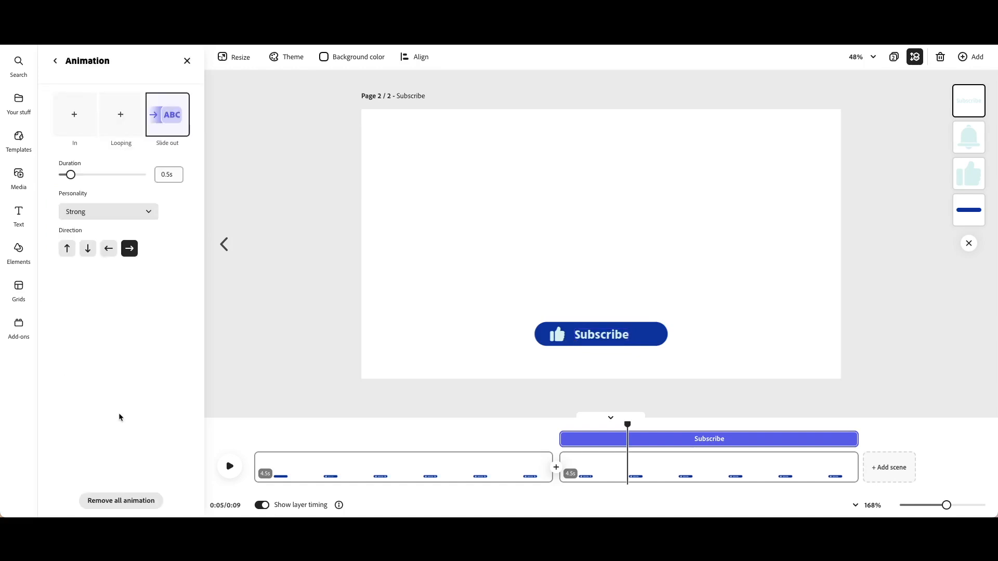
click(88, 249)
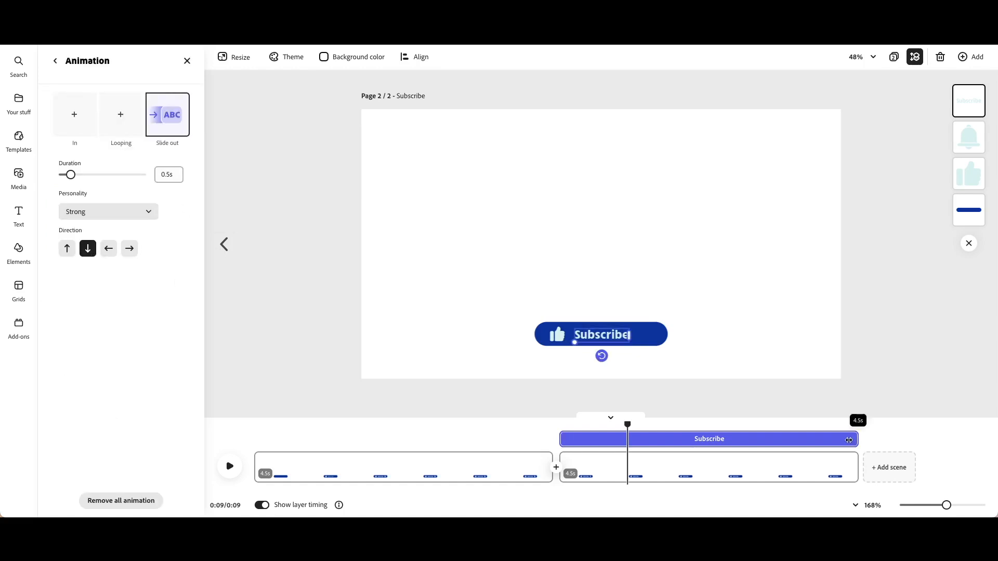
Trim the end of the Subscribe text layer to the playhead and preview the duplicate scene from its beginning.
drag(849, 439, 641, 449)
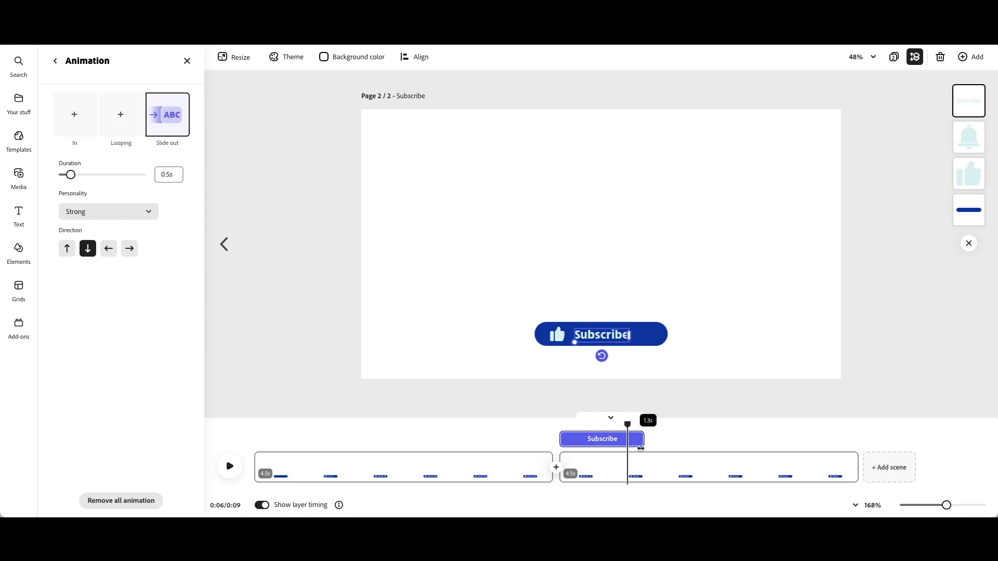
mouse_move(640, 449)
mouse_down()
mouse_move(585, 441)
mouse_move(626, 442)
mouse_up()
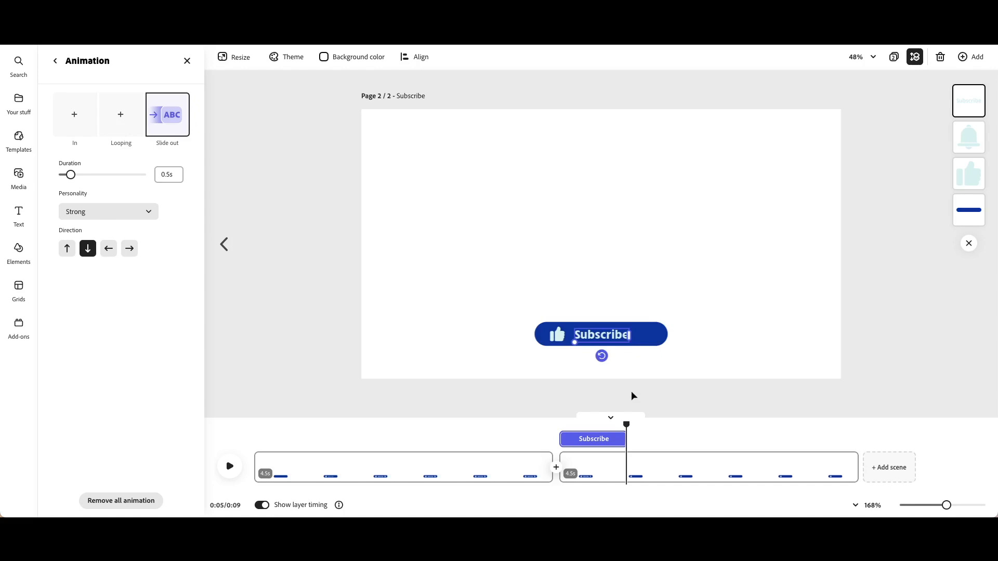
drag(627, 425, 558, 426)
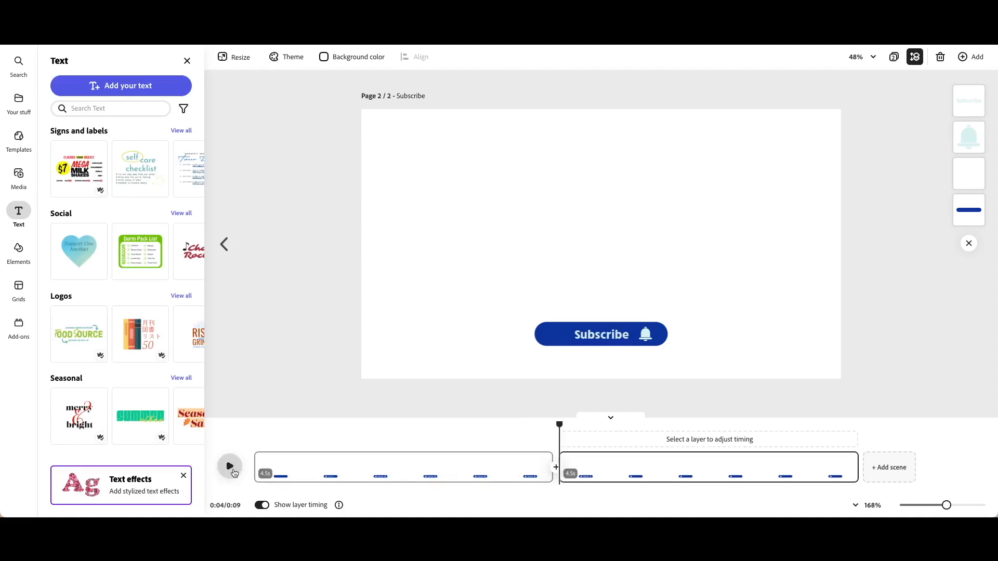
click(230, 466)
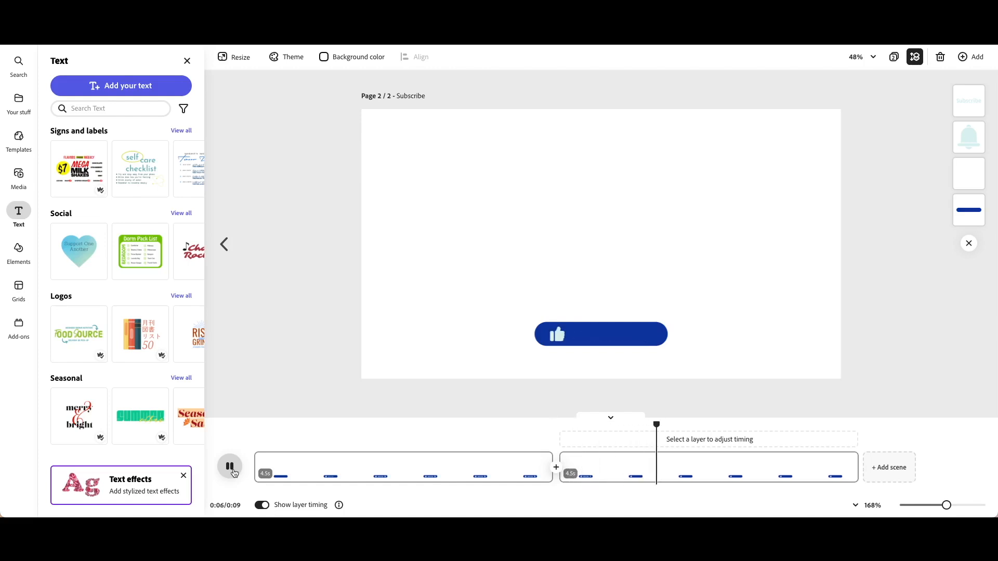
click(557, 436)
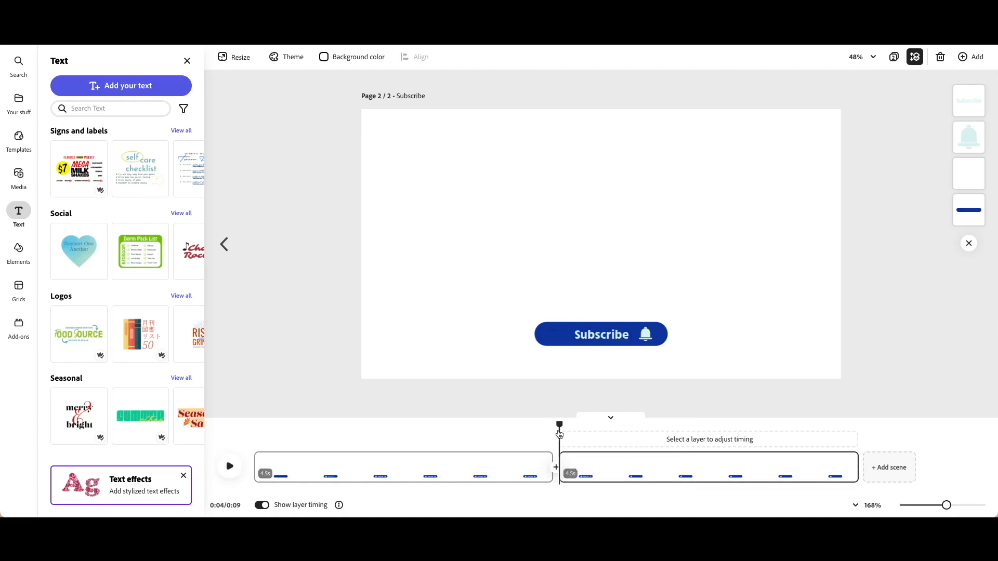
click(229, 470)
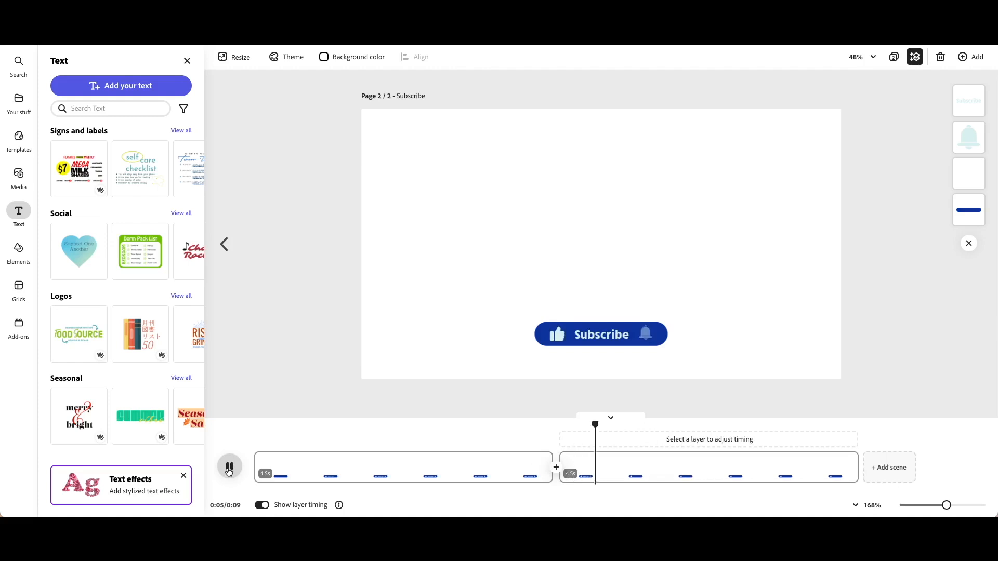
In the duplicate scene, replace the thumbs-up icon's Slide in animation with a Slide out animation in the upward direction.
click(229, 469)
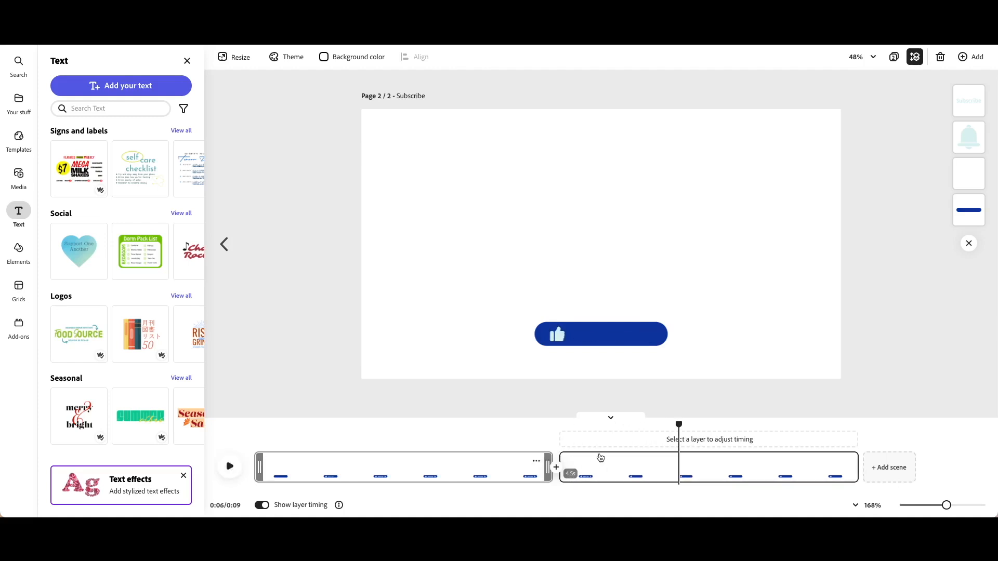
click(559, 424)
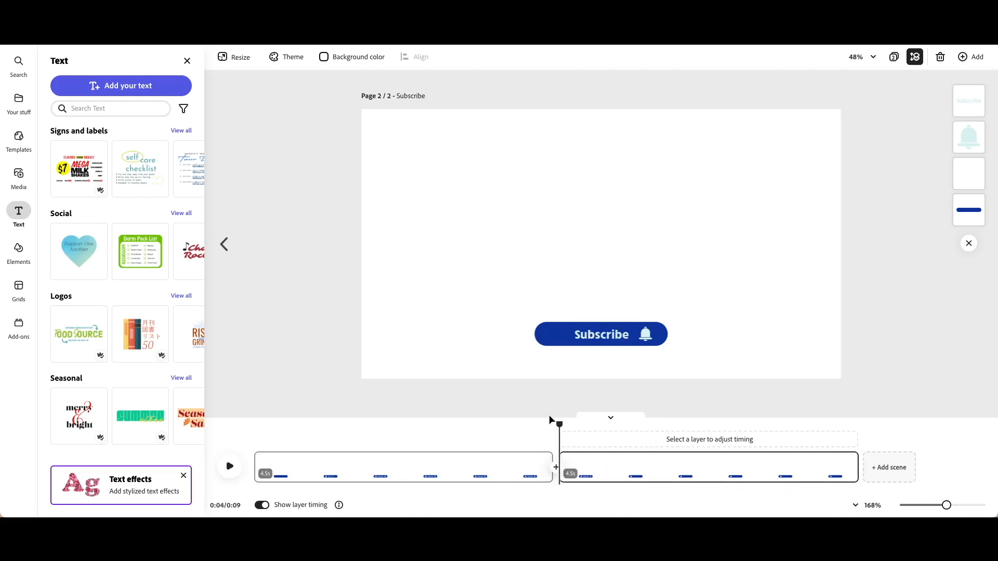
click(572, 425)
click(557, 335)
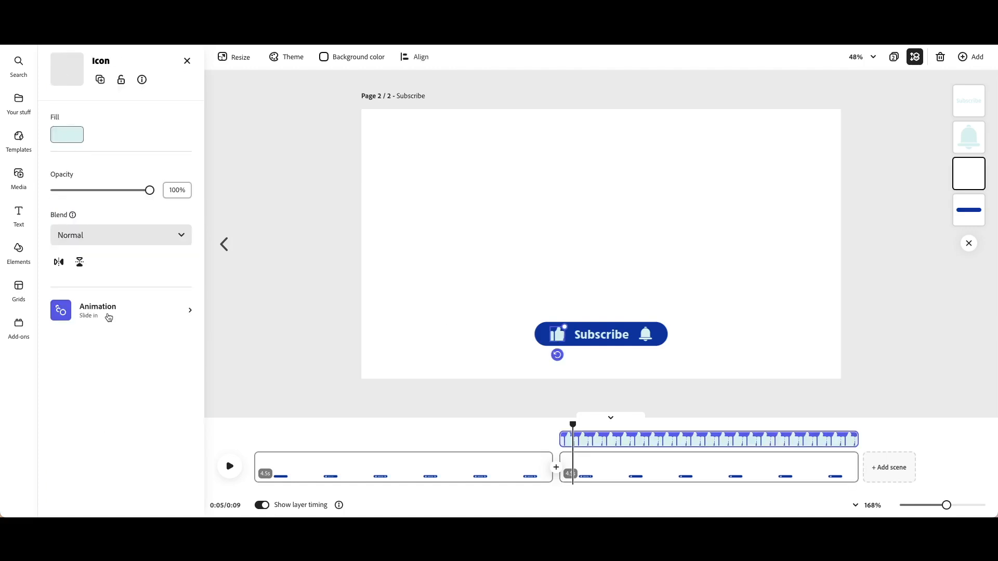
click(109, 318)
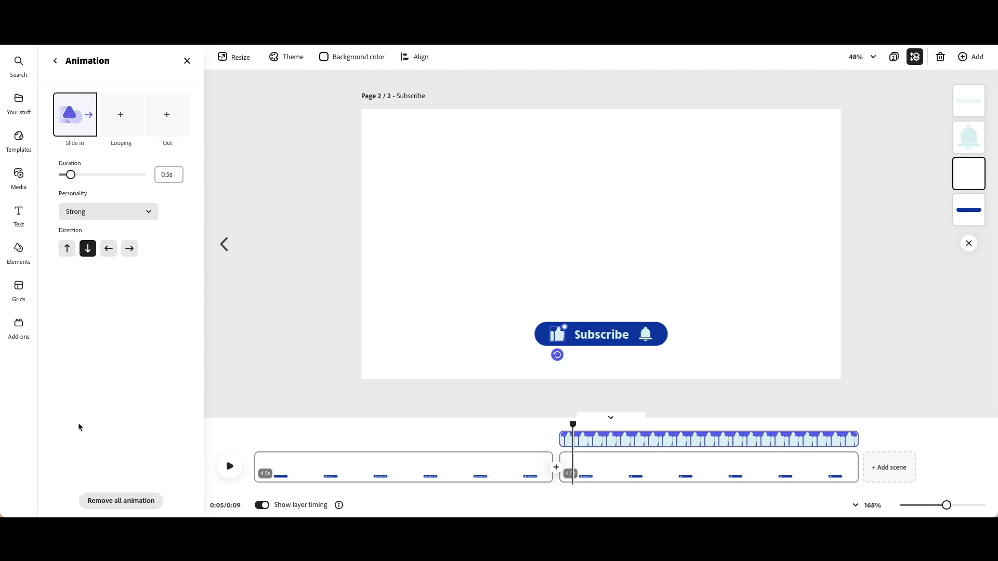
click(74, 111)
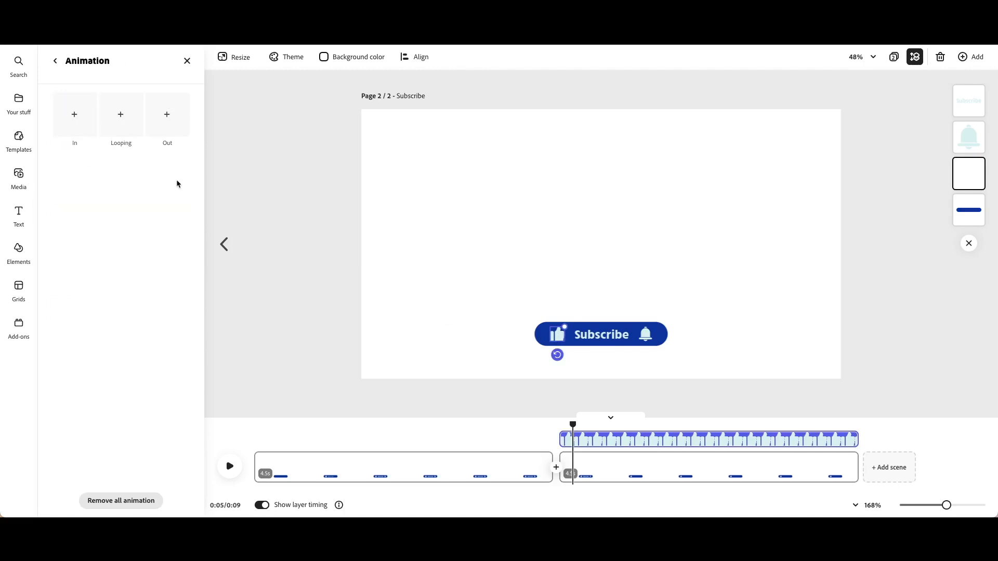
click(165, 125)
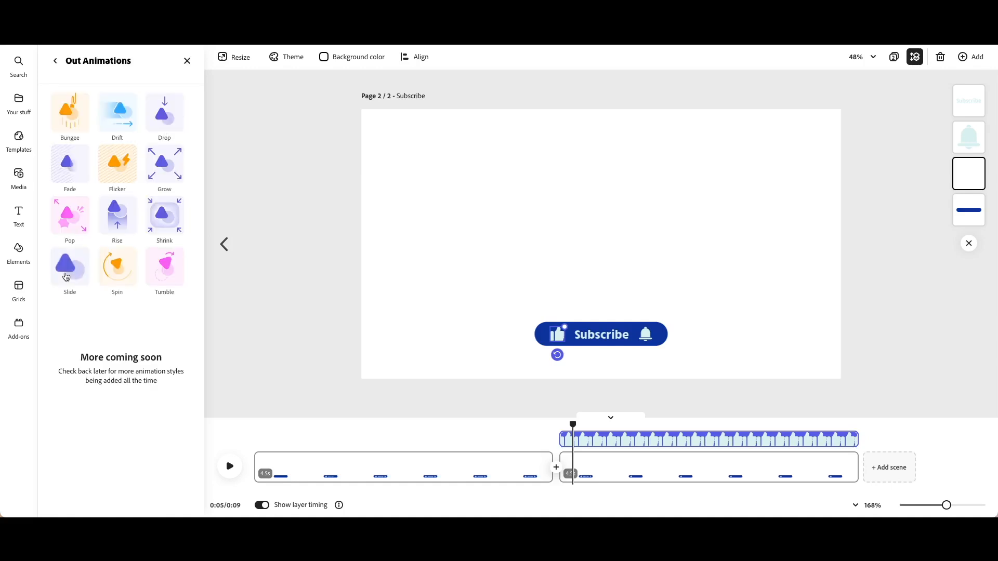
click(68, 273)
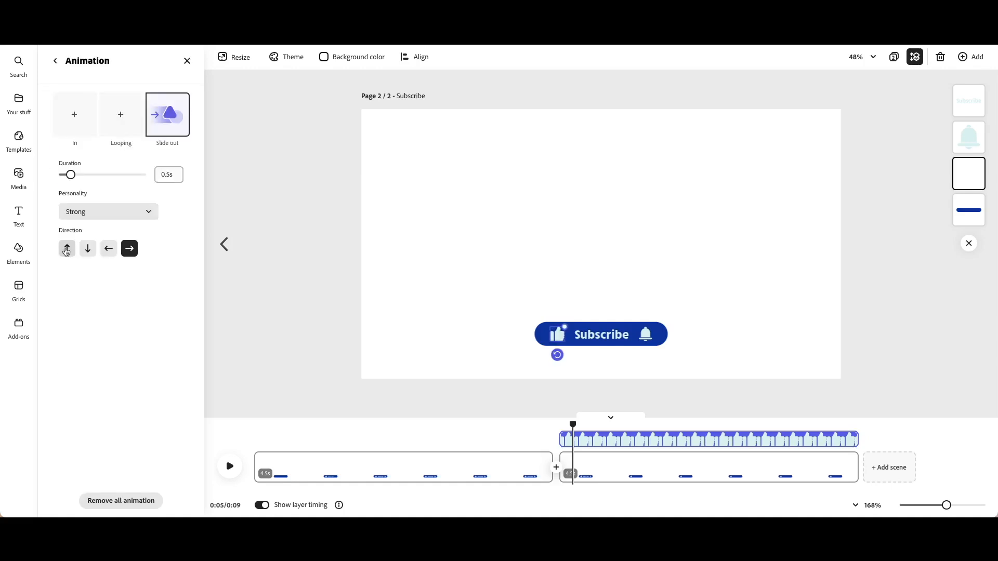
click(66, 251)
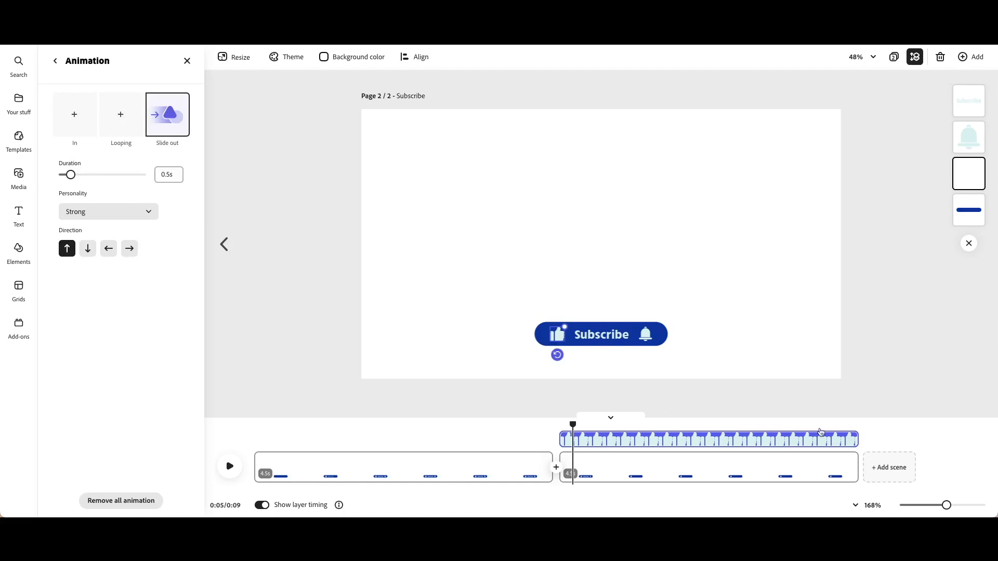
Trim the end of the thumbs-up layer so it leaves after the Subscribe text, and preview the duplicate scene from its beginning.
mouse_move(855, 439)
drag(855, 439, 654, 439)
click(235, 470)
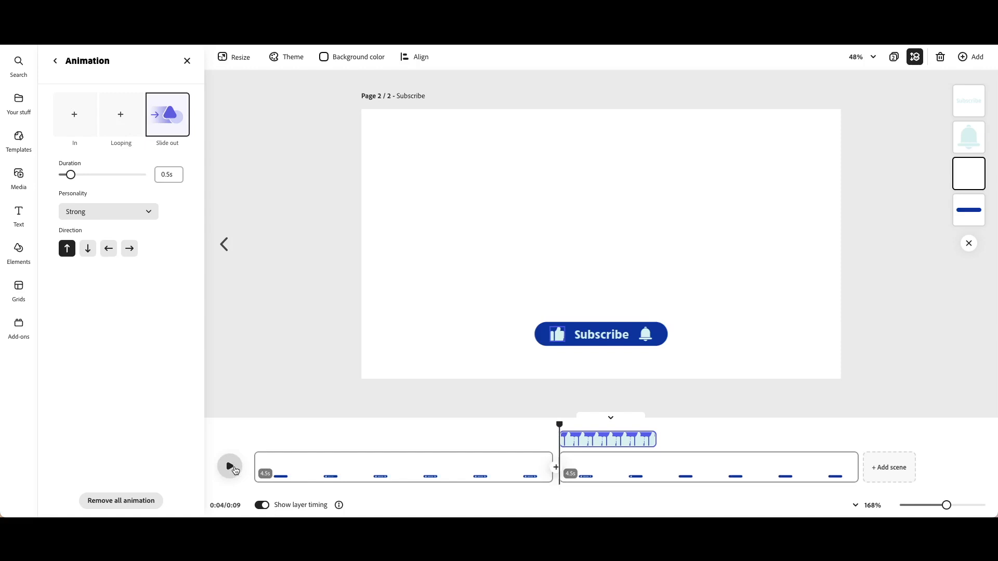
click(235, 471)
click(235, 470)
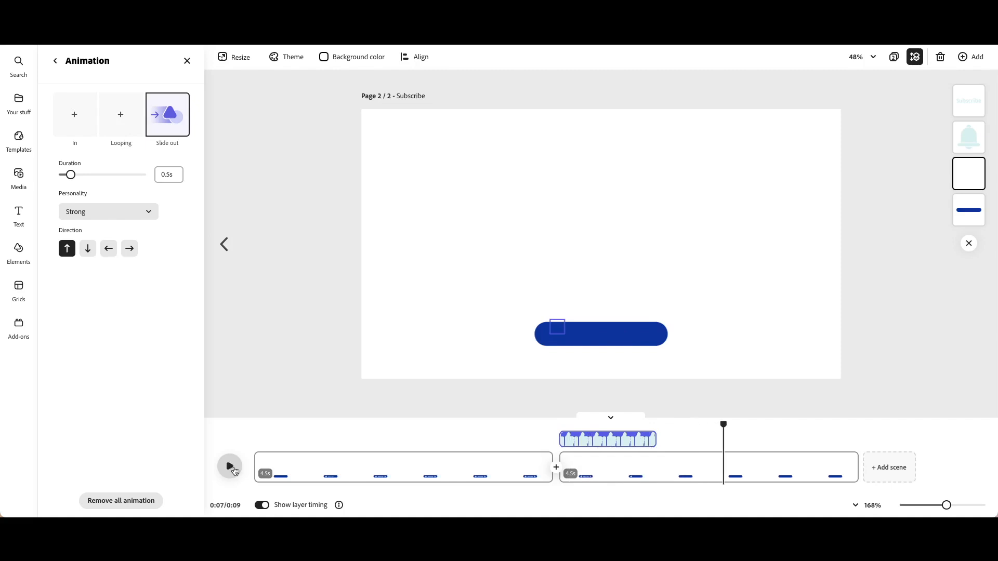
Check where the thumbs-up icon finishes sliding out and shorten the duplicate scene to 2 s, just past that point.
click(653, 332)
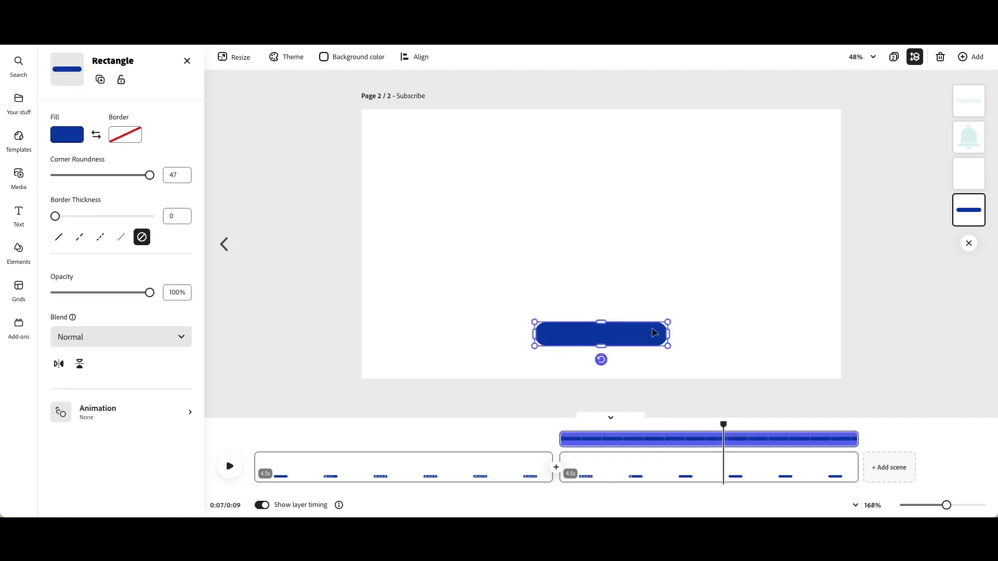
mouse_move(854, 440)
click(681, 425)
drag(681, 425, 644, 426)
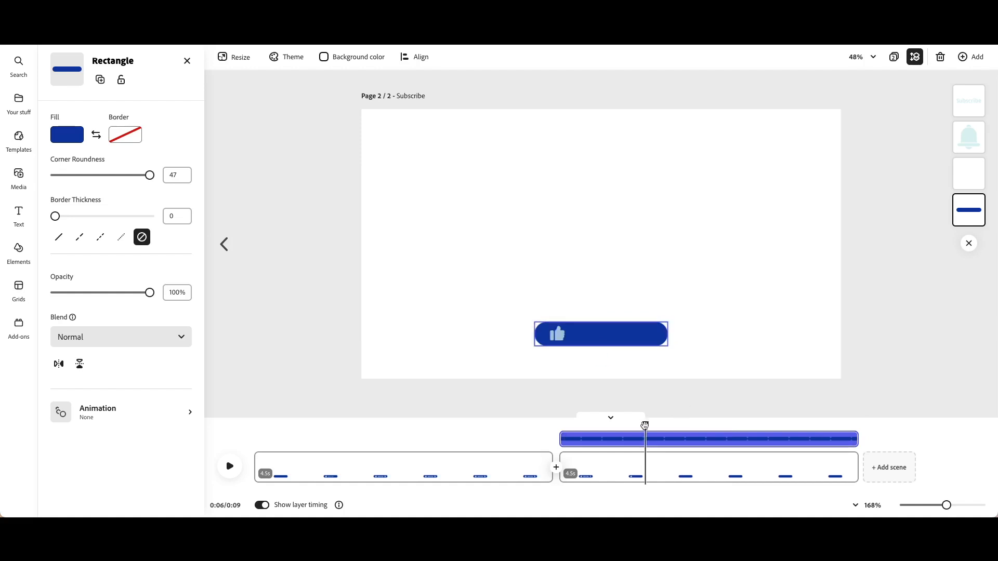
click(557, 335)
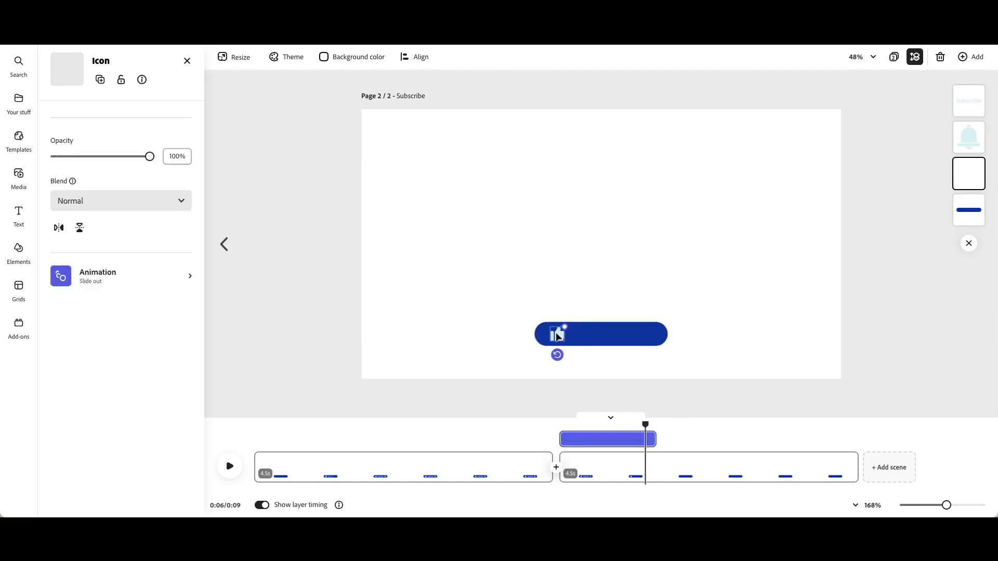
click(654, 441)
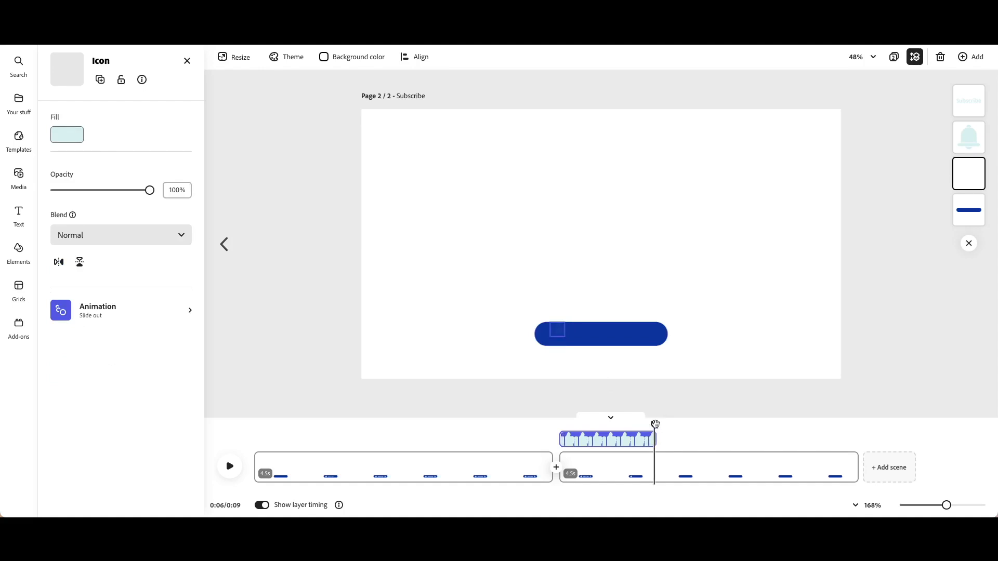
drag(655, 425, 673, 425)
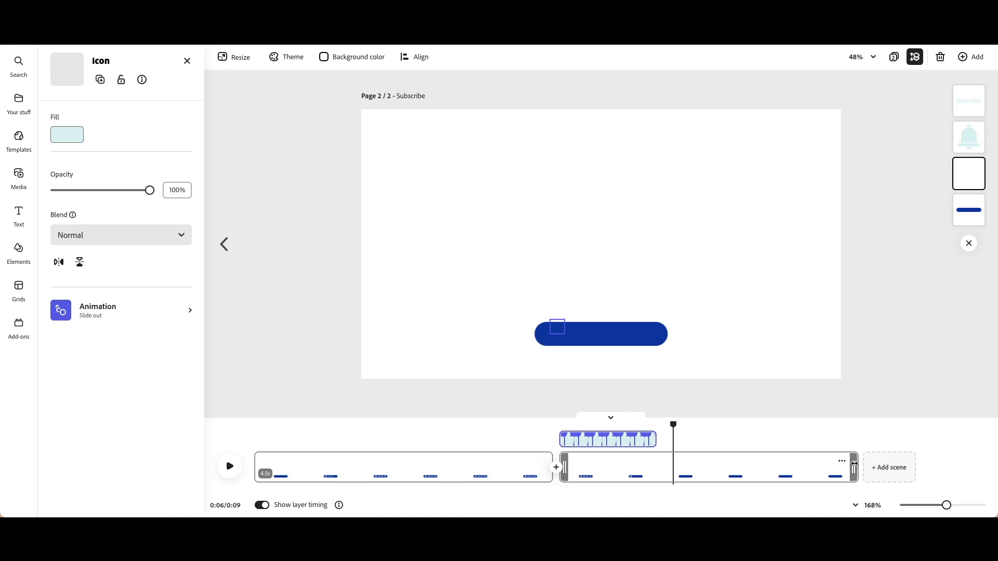
drag(853, 464, 687, 470)
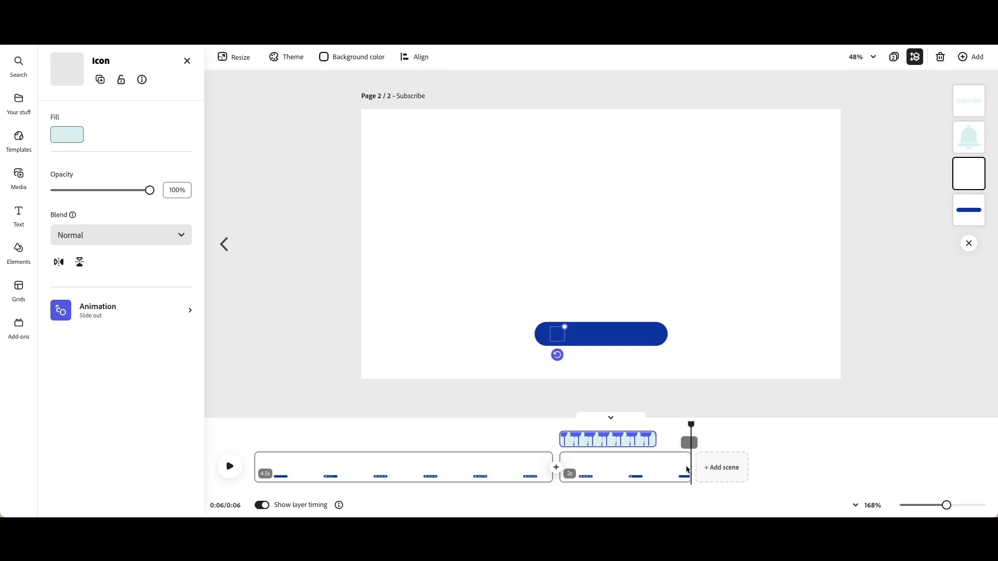
Add a Slide out animation in the downward direction to the blue rounded rectangle and preview the duplicate scene from its beginning.
click(661, 338)
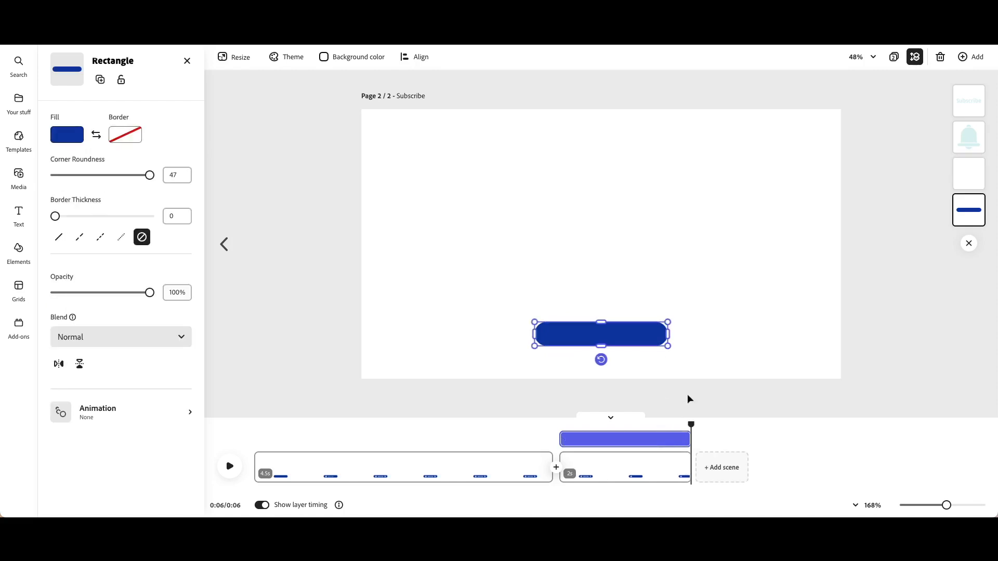
click(113, 409)
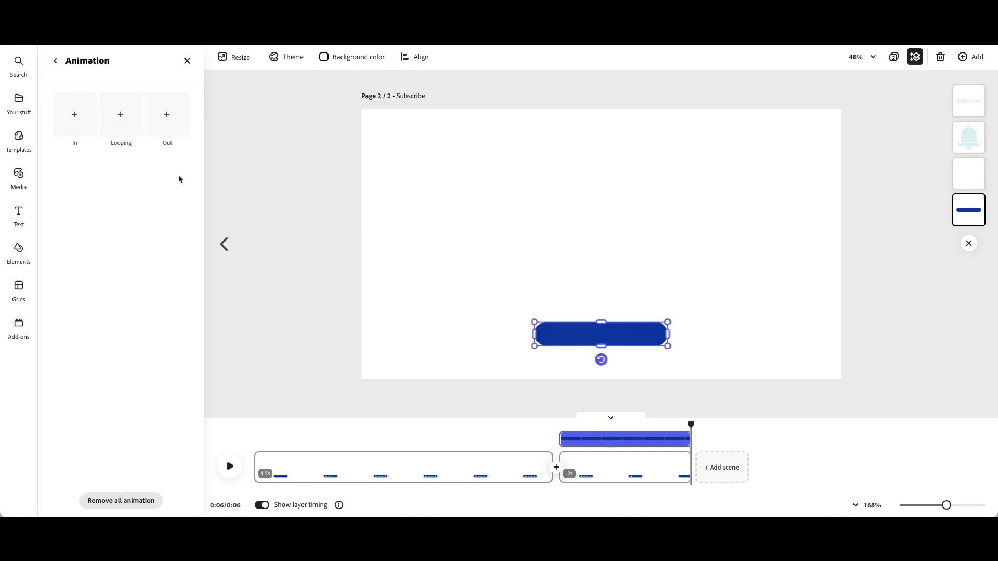
click(173, 123)
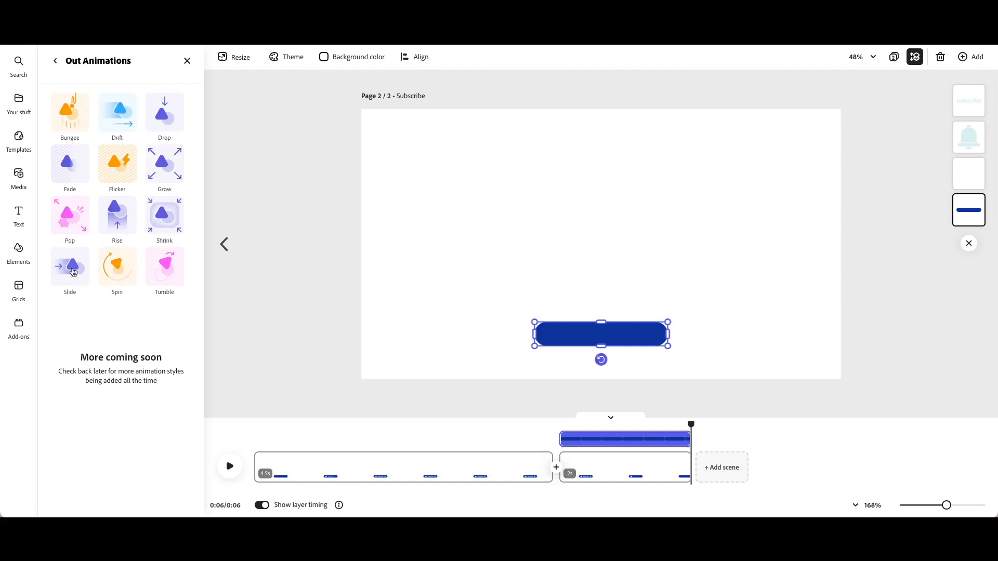
click(76, 270)
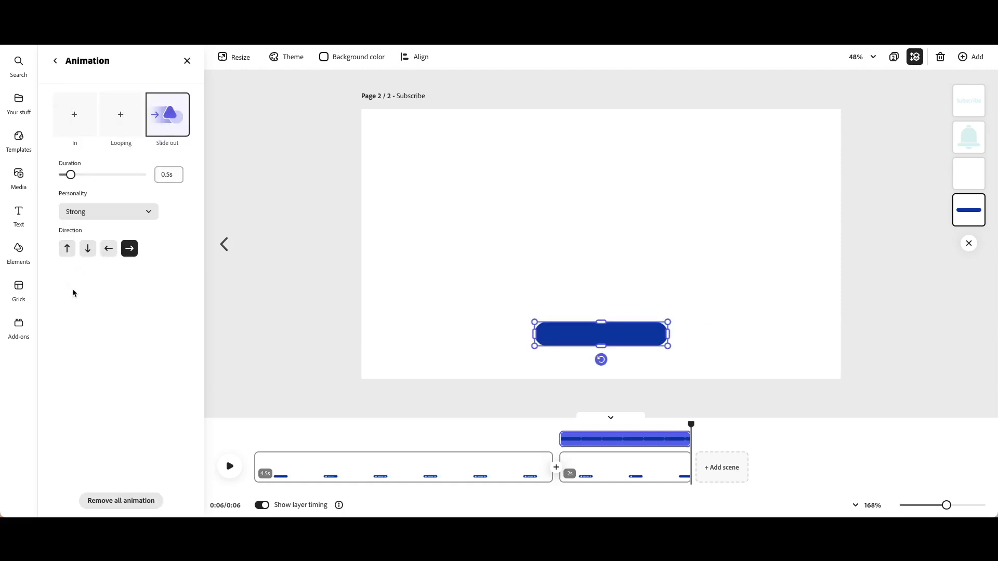
click(88, 248)
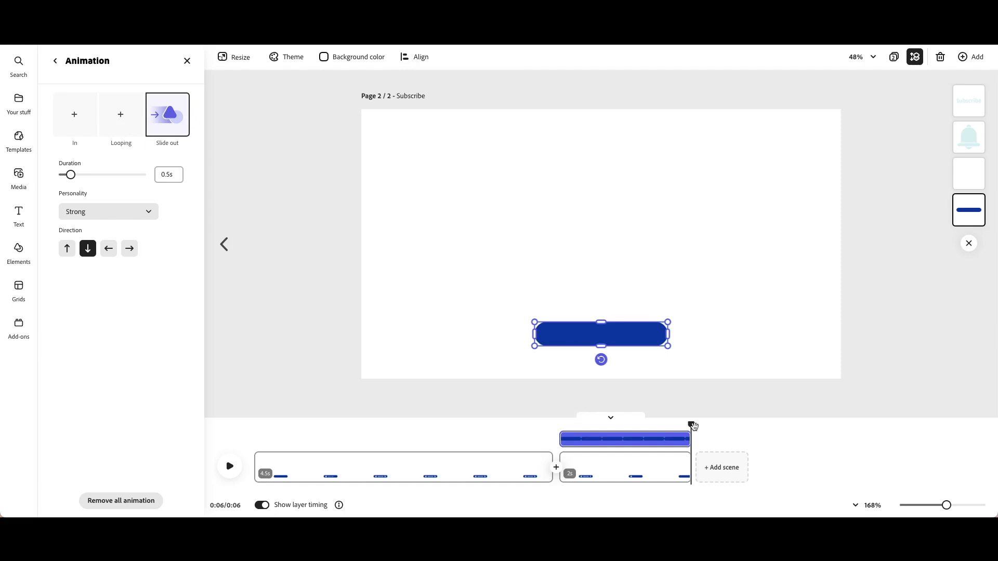
click(558, 429)
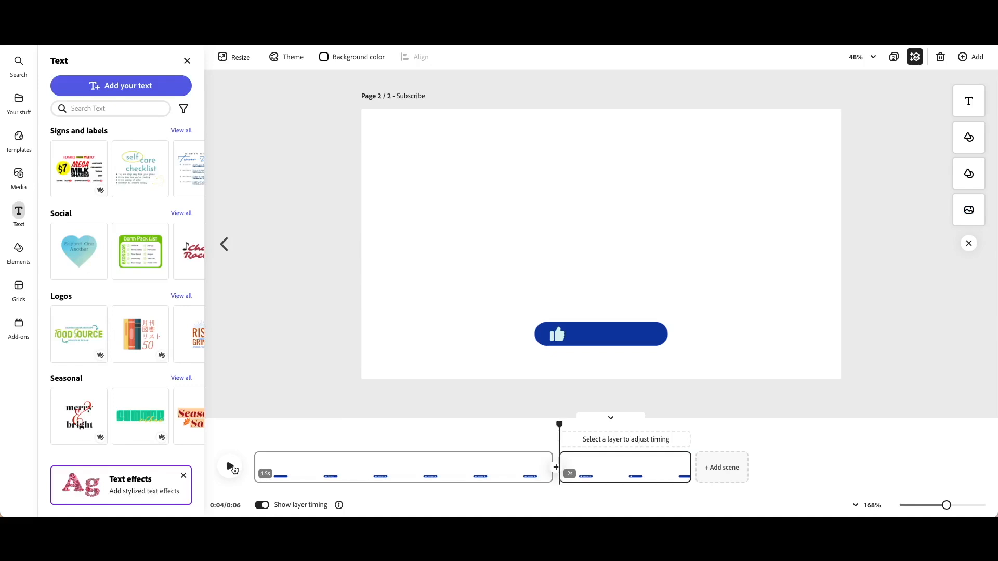
click(234, 470)
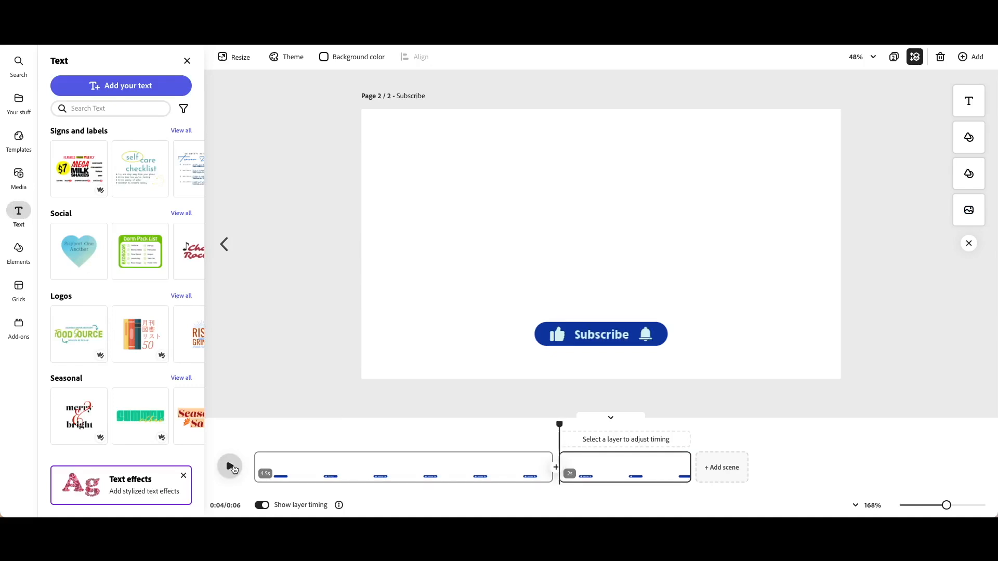
click(234, 469)
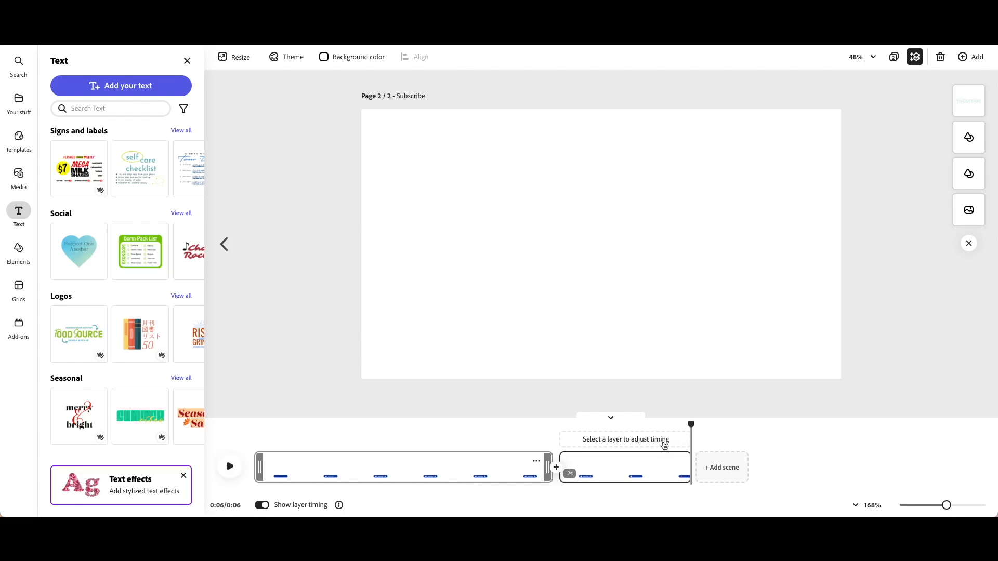
click(561, 436)
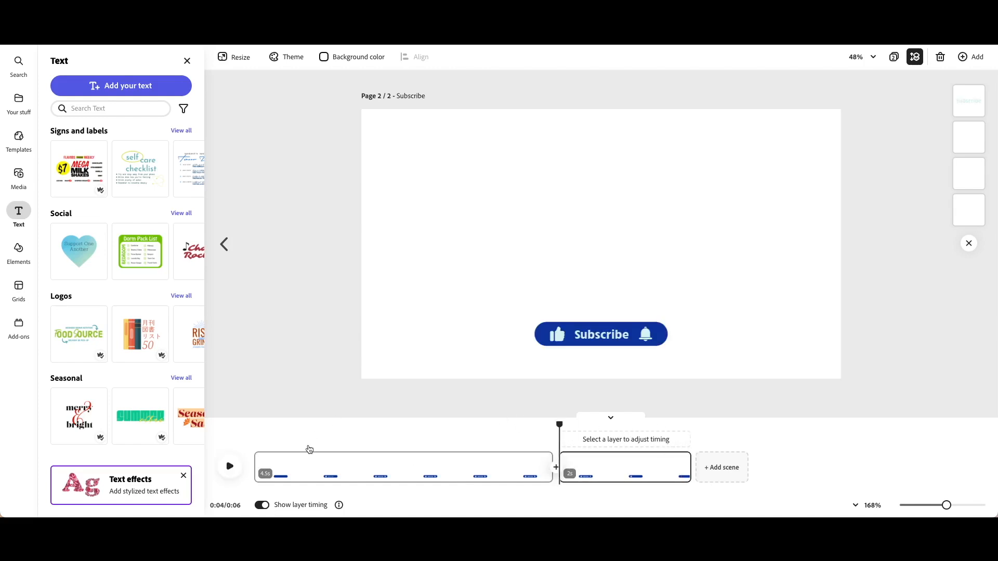
click(230, 466)
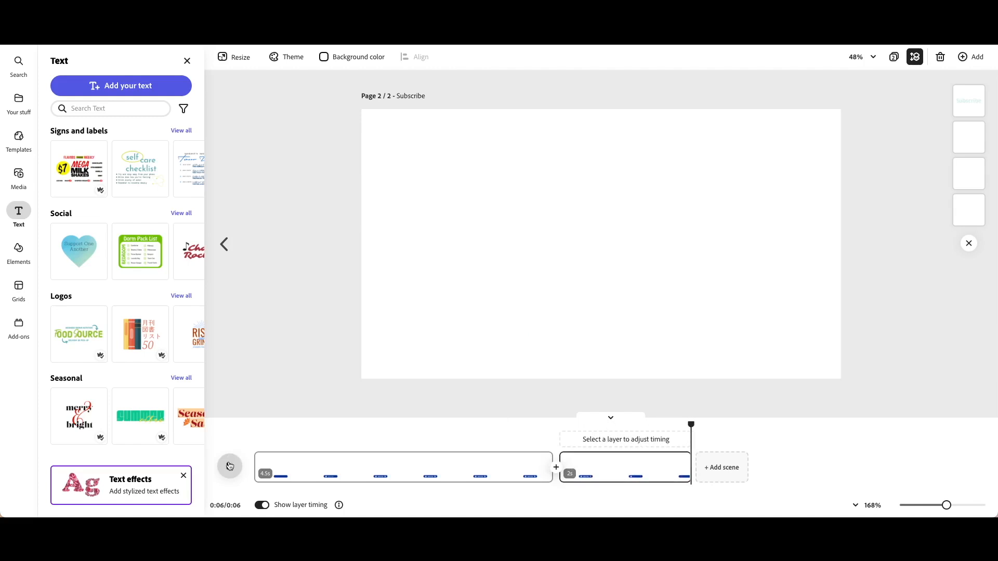
click(229, 466)
Shorten the first Subscribe scene to 2 s and preview both scenes from the start.
mouse_move(549, 472)
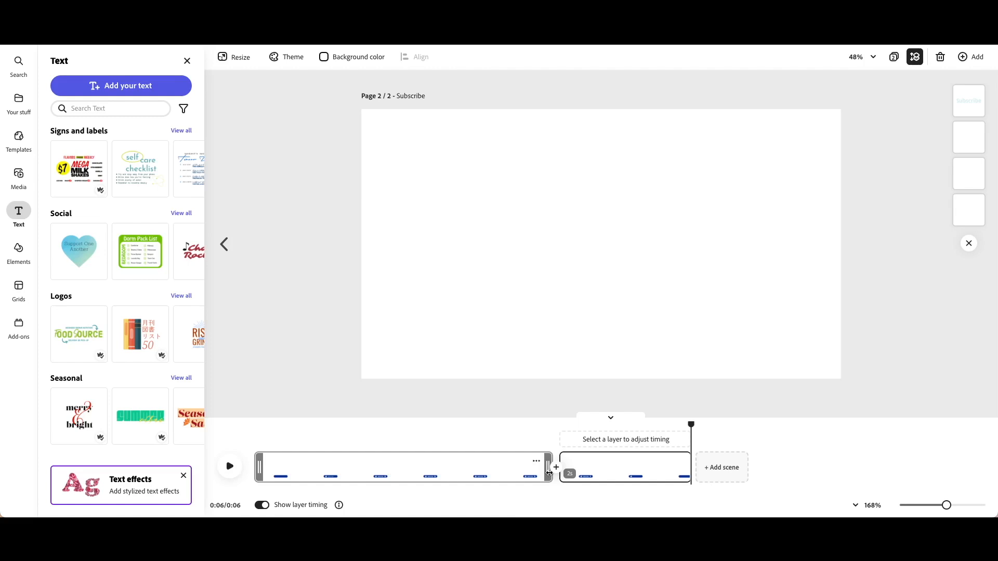
drag(548, 471, 388, 474)
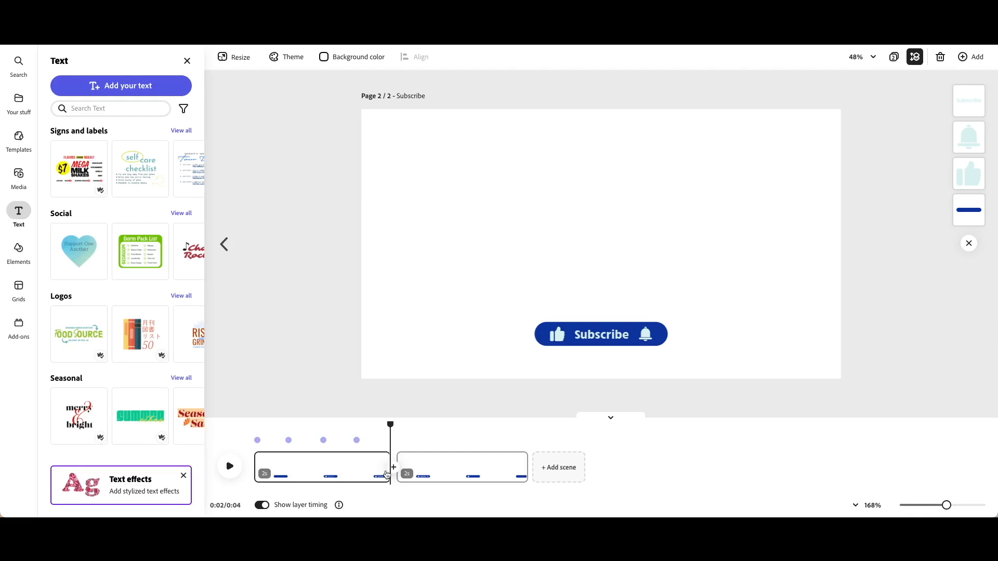
click(256, 430)
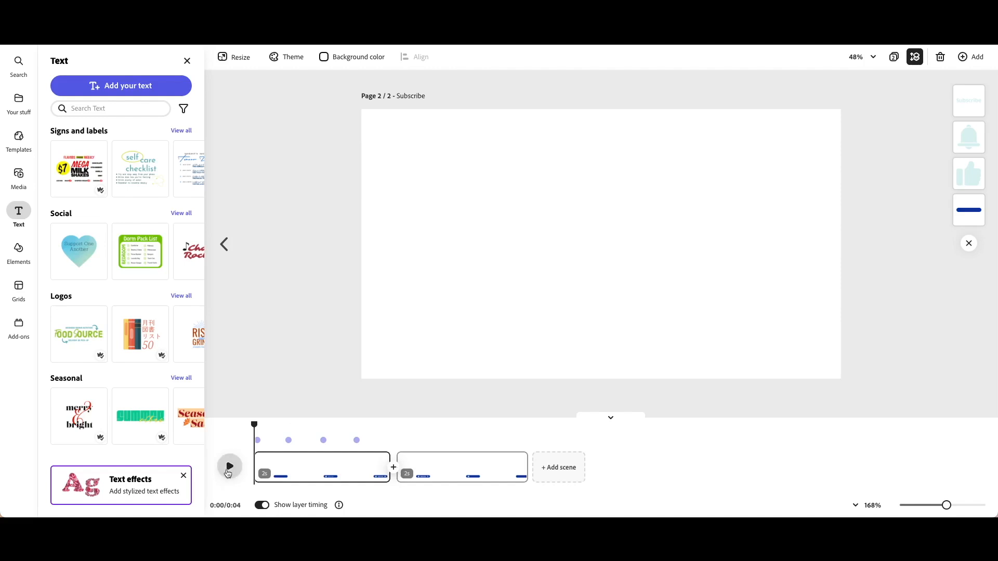
click(228, 473)
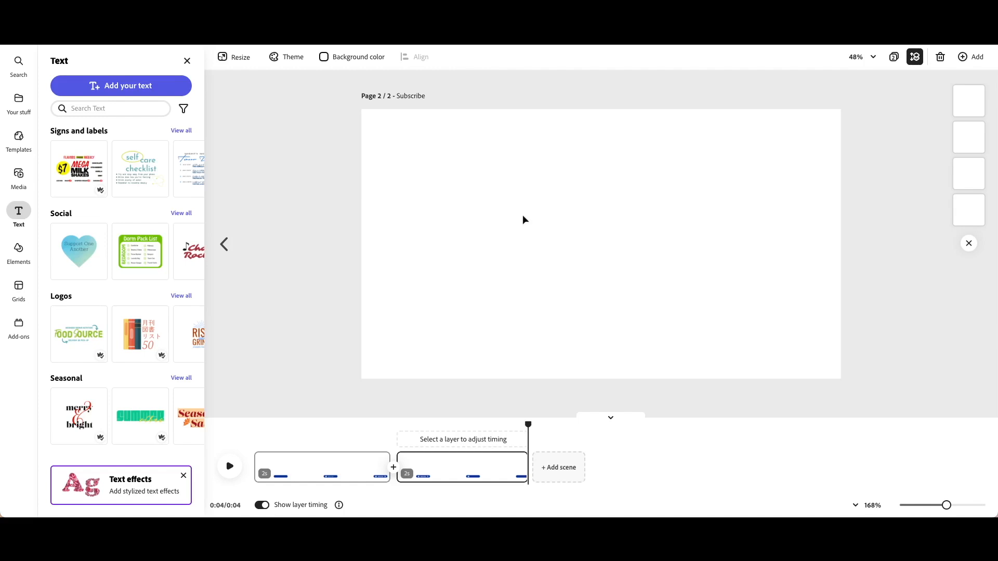
Try a custom green background color, #53F559, on the duplicate scene and undo the change.
click(347, 58)
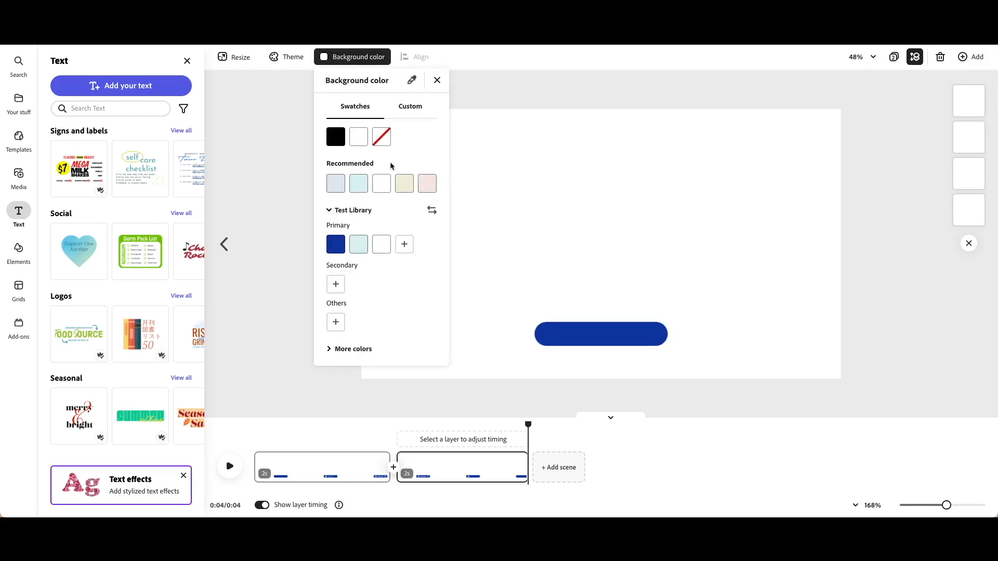
click(415, 107)
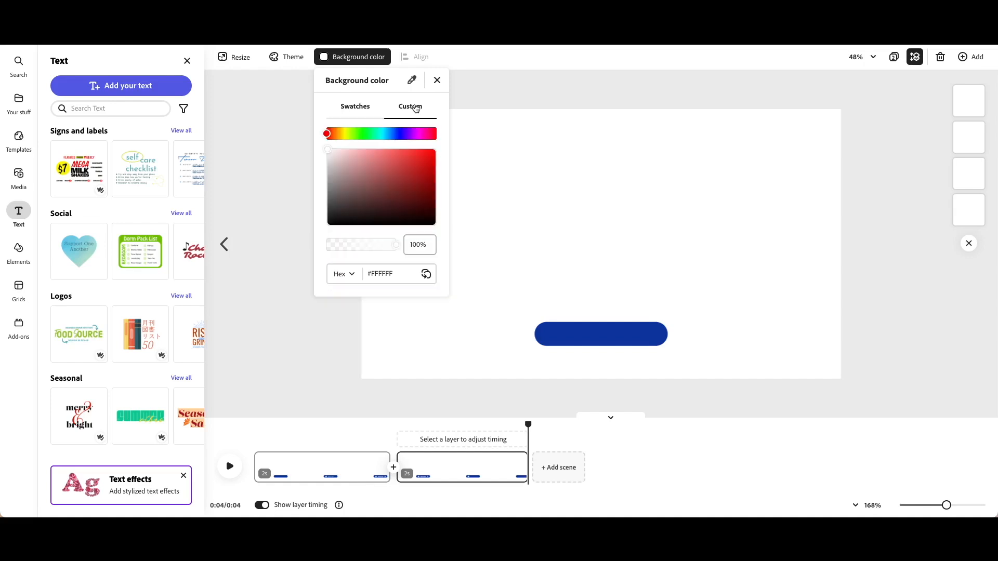
drag(357, 134, 363, 138)
drag(401, 180, 400, 154)
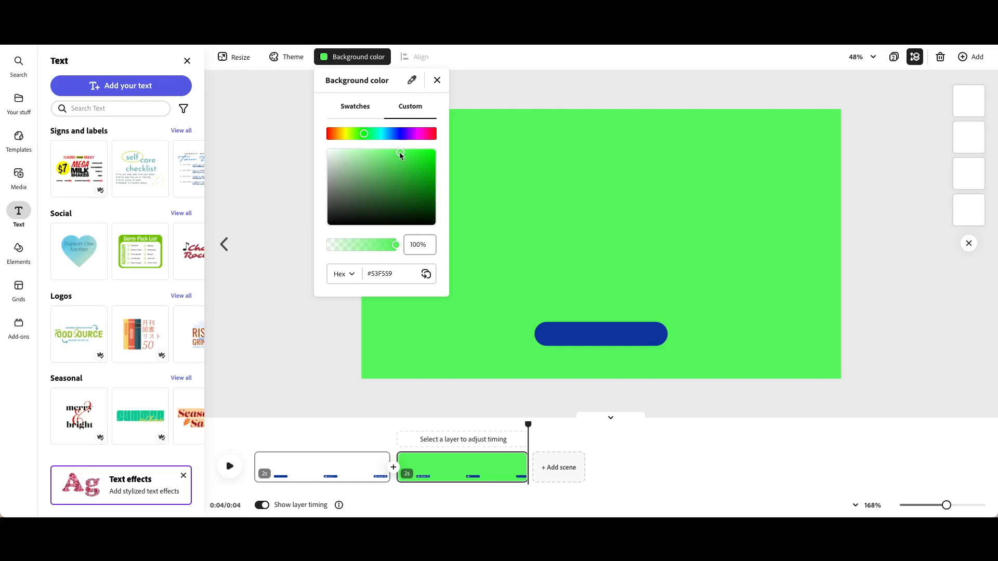
click(437, 80)
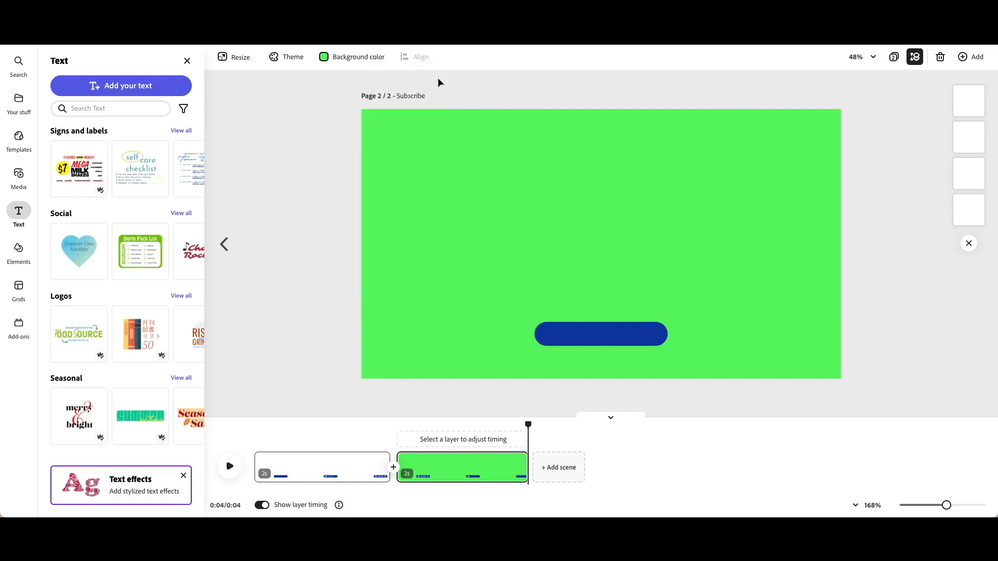
key(super+z)
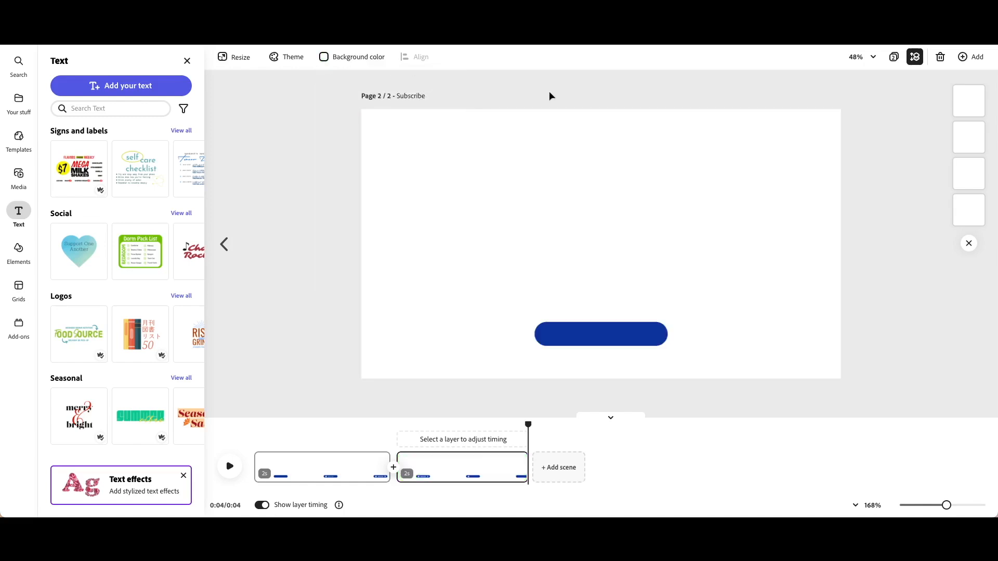
Return the playhead to the start of the first Subscribe scene.
click(255, 435)
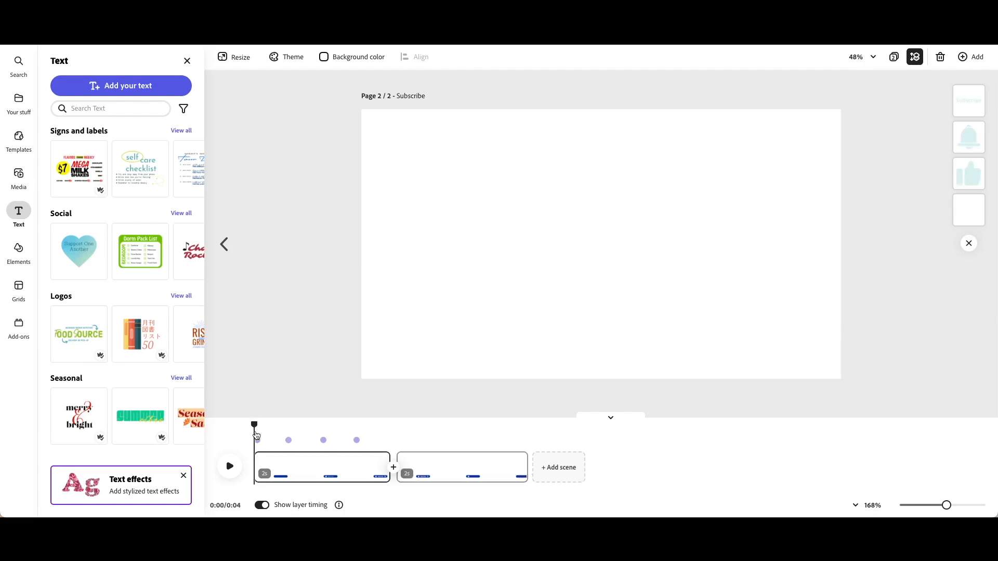